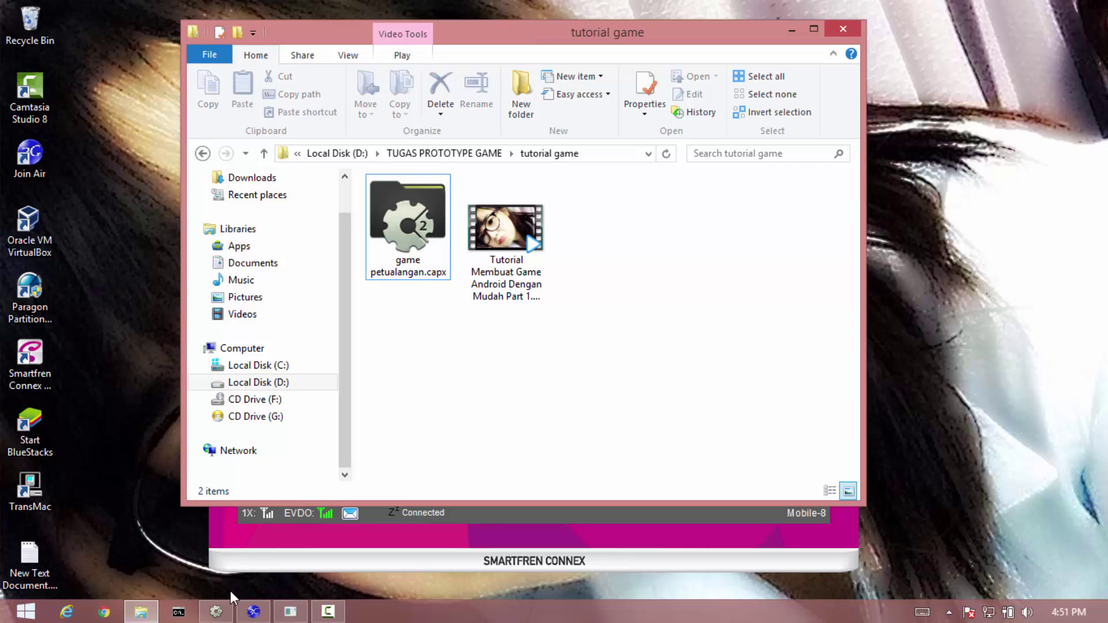
Switch to the game petualangan project in Construct 2 and show the game1 layout.
{"action": "left_click", "coordinate": [224, 616]}
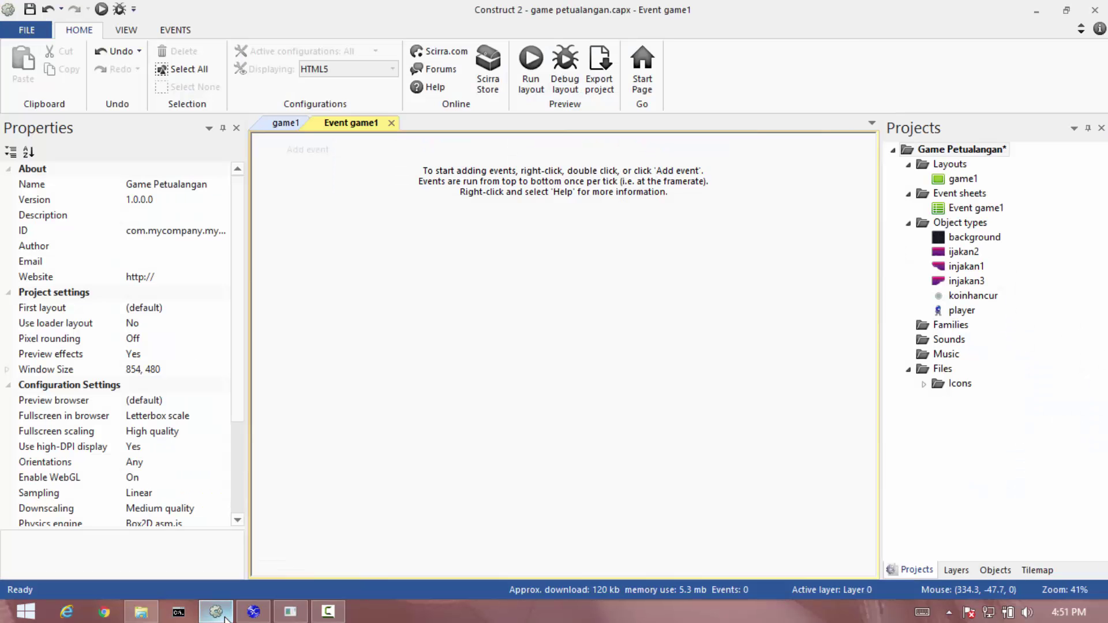
{"action": "left_click", "coordinate": [224, 616]}
{"action": "left_click", "coordinate": [524, 239]}
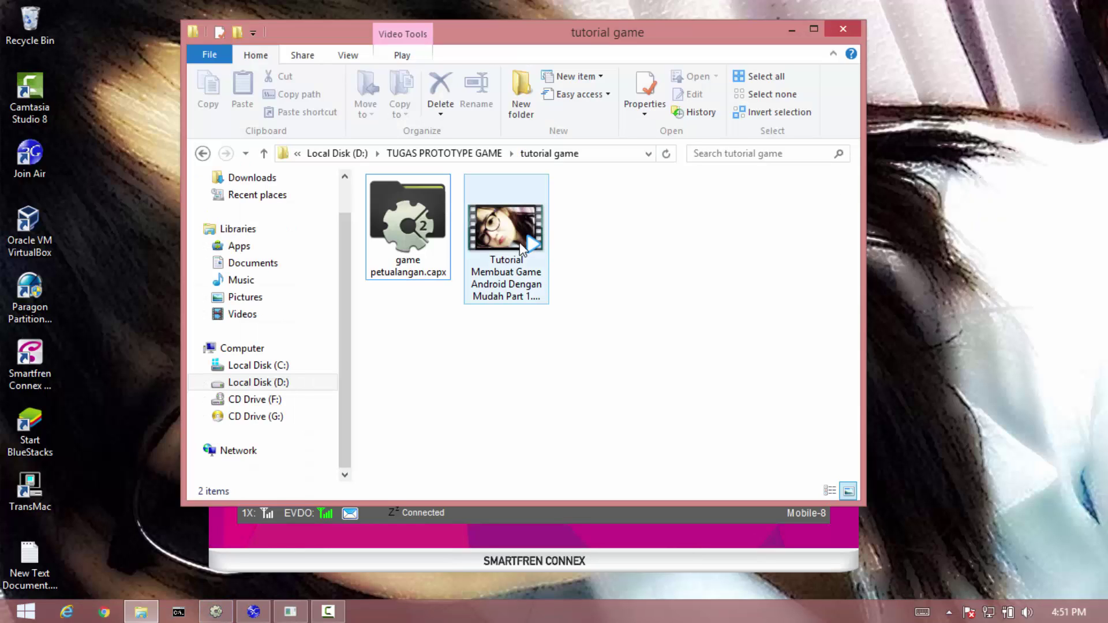
{"action": "left_click", "coordinate": [502, 277]}
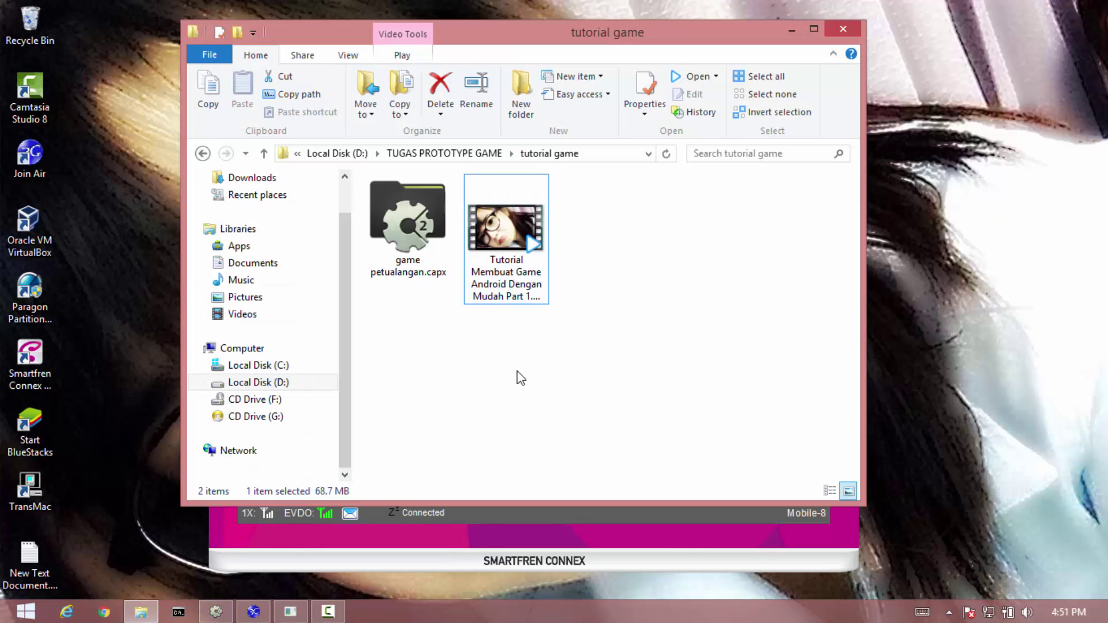
{"action": "left_click", "coordinate": [216, 615]}
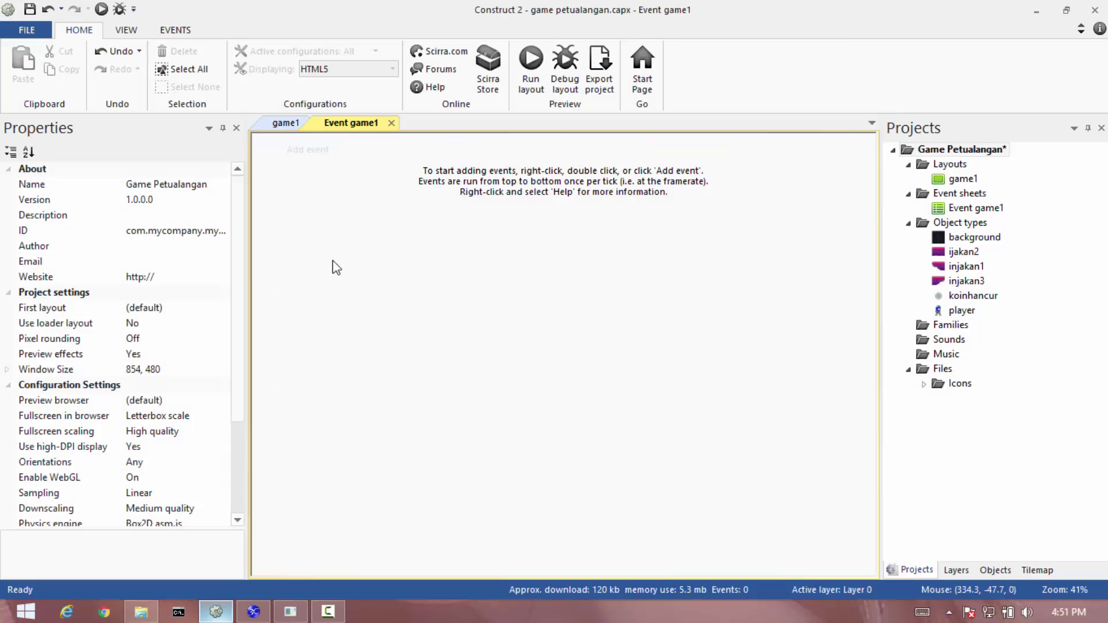
{"action": "left_click", "coordinate": [284, 123]}
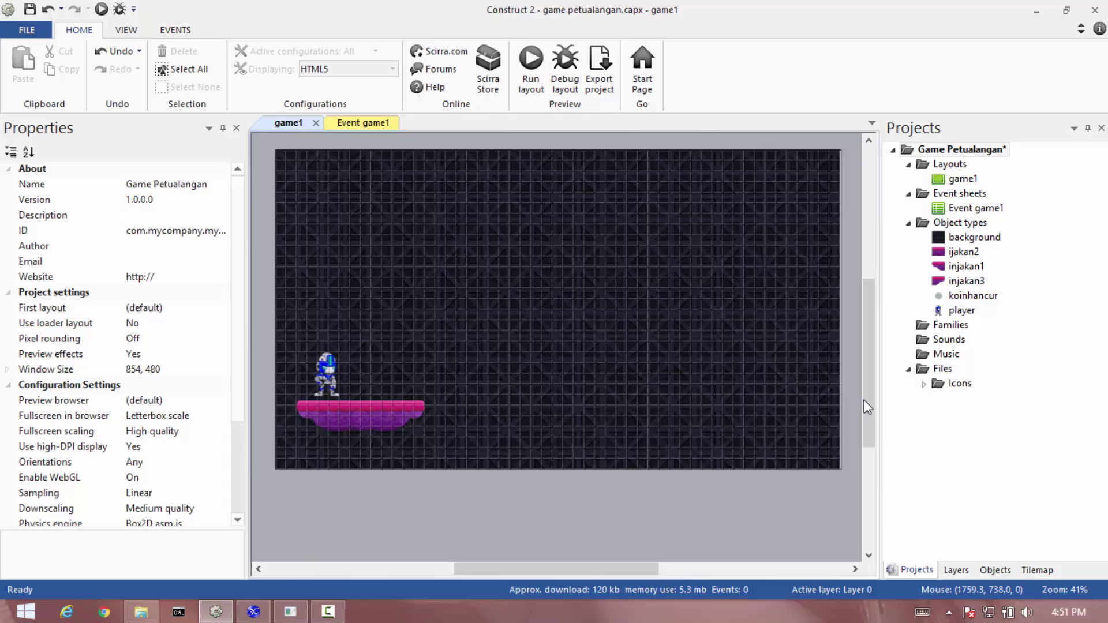
{"action": "mouse_move", "coordinate": [864, 400]}
{"action": "left_mouse_down"}
{"action": "mouse_move", "coordinate": [867, 366]}
{"action": "mouse_move", "coordinate": [866, 393]}
{"action": "left_mouse_up"}
{"action": "left_click_drag", "start_coordinate": [479, 569], "coordinate": [480, 572]}
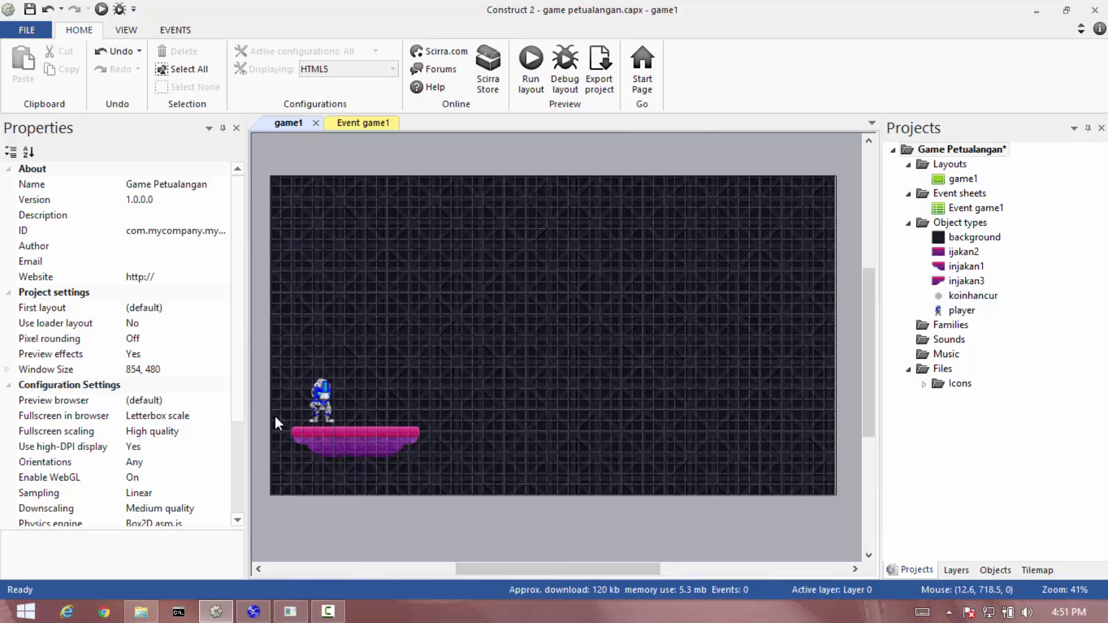
{"action": "left_click_drag", "start_coordinate": [275, 417], "coordinate": [272, 442]}
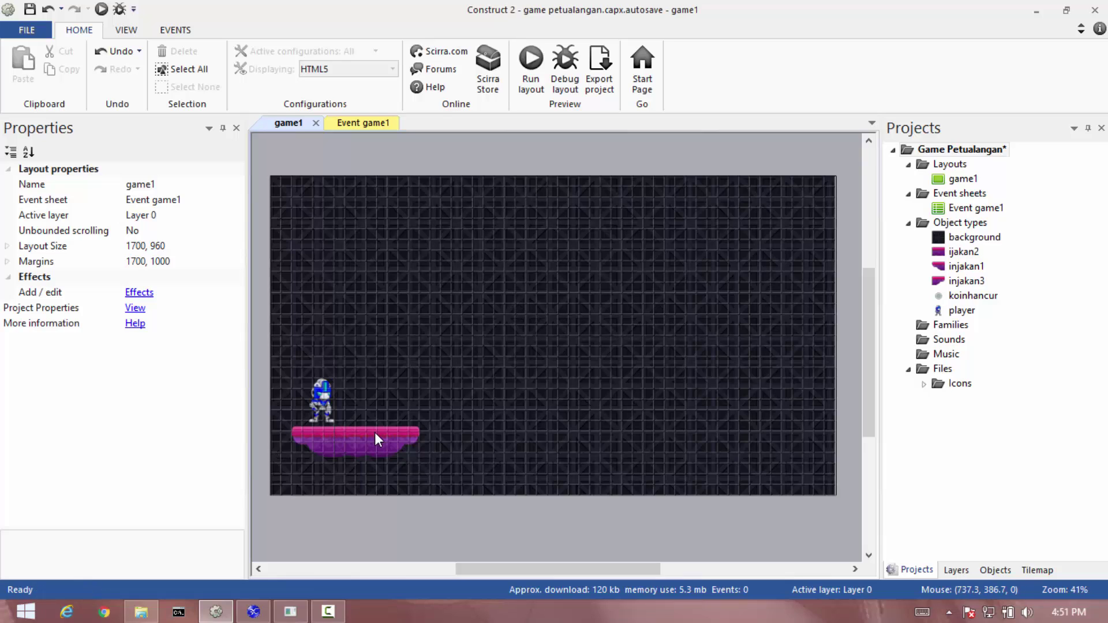
{"action": "left_click", "coordinate": [317, 386]}
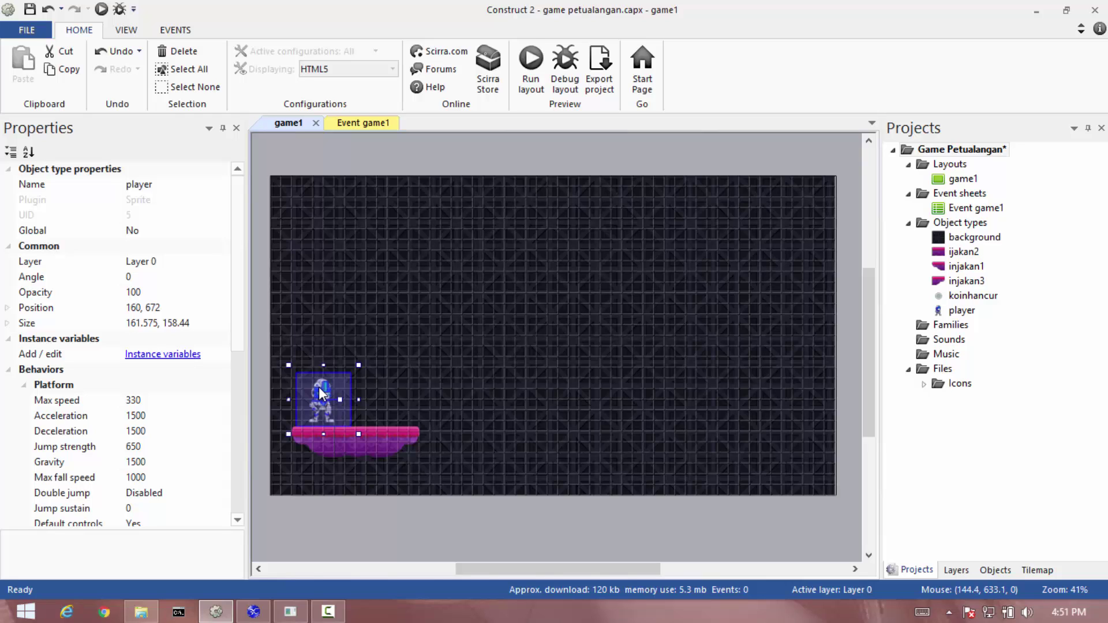
{"action": "left_click", "coordinate": [482, 378]}
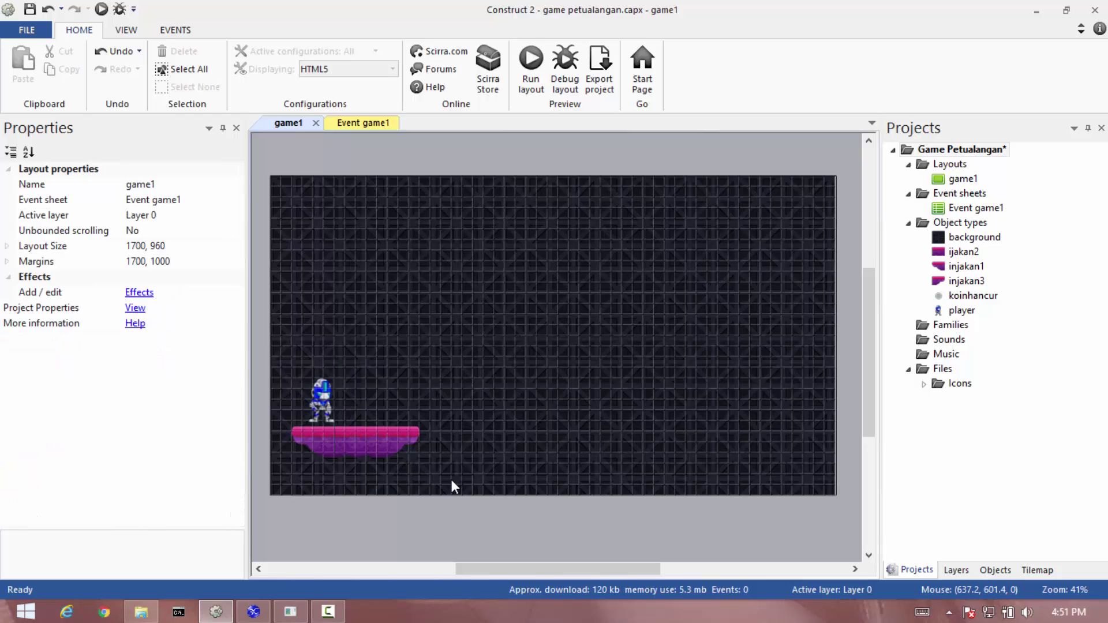
{"action": "left_click_drag", "start_coordinate": [488, 570], "coordinate": [489, 571]}
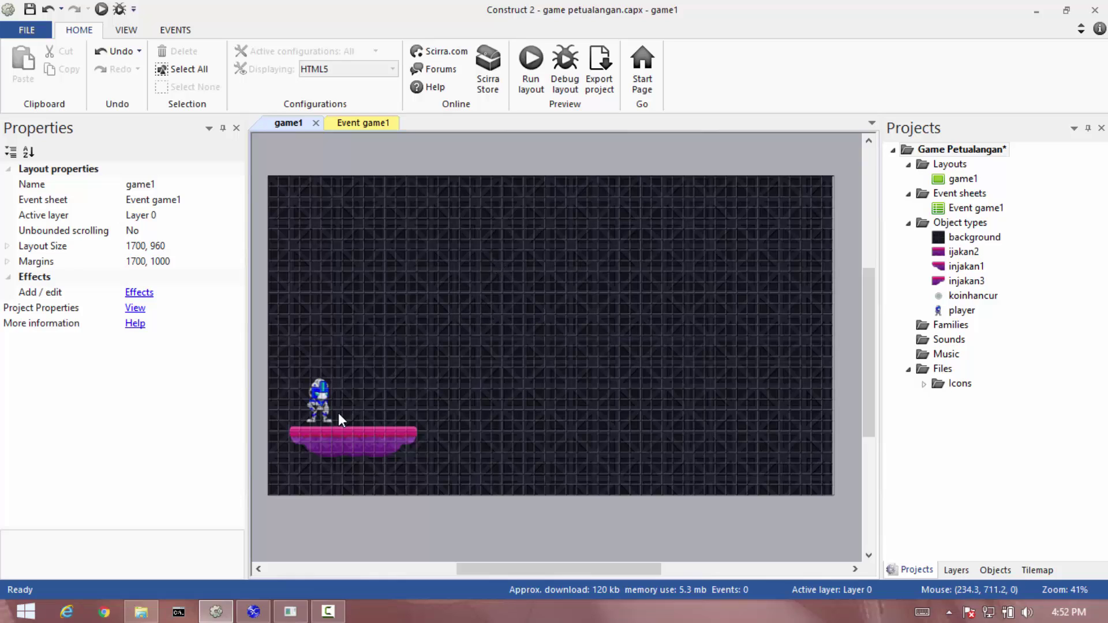
{"action": "left_click", "coordinate": [320, 406]}
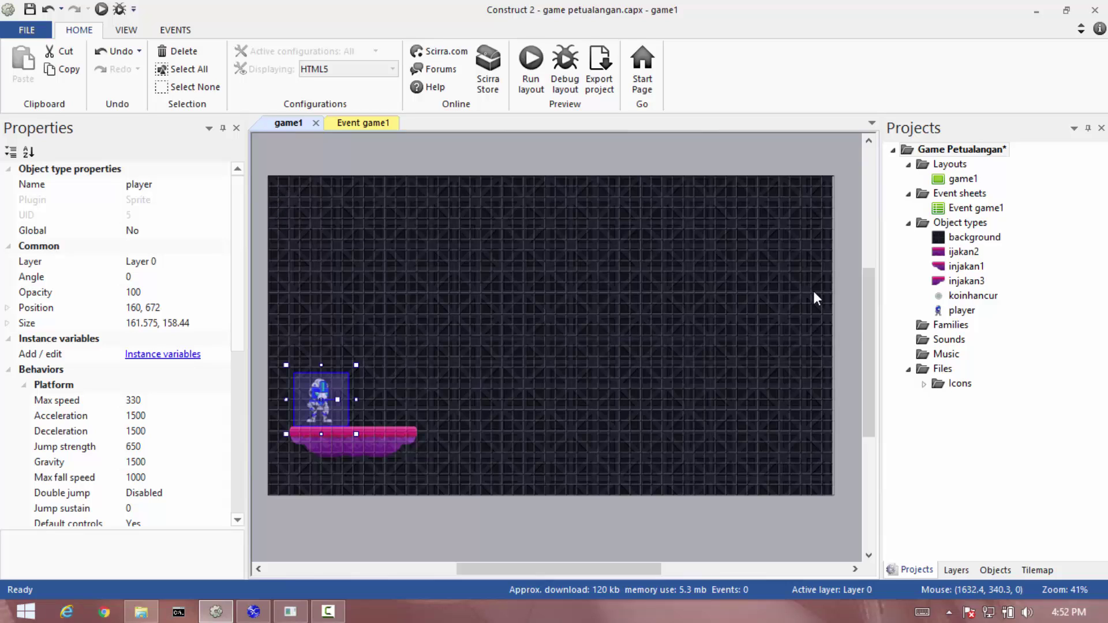
{"action": "mouse_move", "coordinate": [871, 348]}
{"action": "left_mouse_down"}
{"action": "mouse_move", "coordinate": [870, 320]}
{"action": "mouse_move", "coordinate": [866, 346]}
{"action": "left_mouse_up"}
{"action": "left_click", "coordinate": [660, 464]}
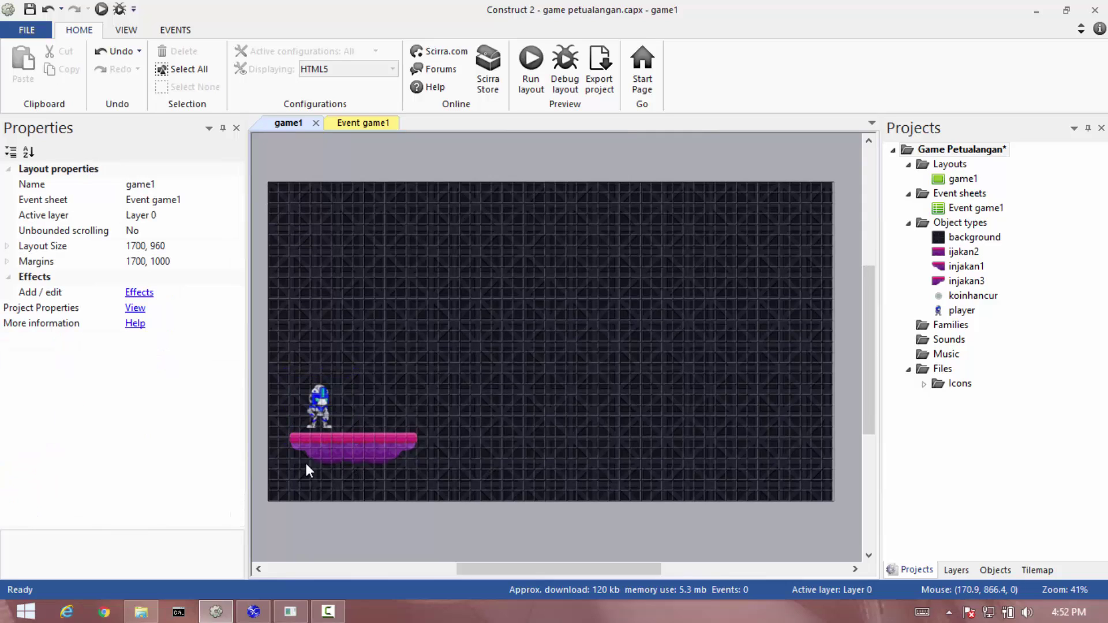
Duplicate the three-piece platform under the player twice, placing the copies as rising steps to its right at Y 704 and Y 640.
{"action": "left_click_drag", "start_coordinate": [273, 425], "coordinate": [305, 456]}
{"action": "left_click_drag", "start_coordinate": [273, 427], "coordinate": [430, 485]}
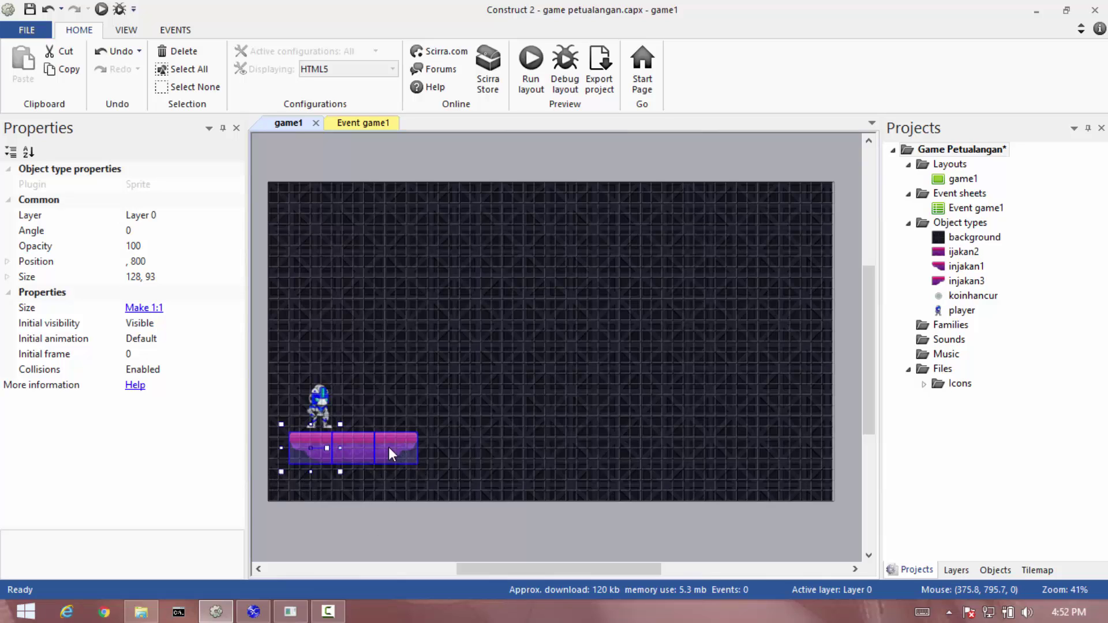
{"action": "left_click_drag", "start_coordinate": [382, 447], "coordinate": [529, 414], "text": "ctrl"}
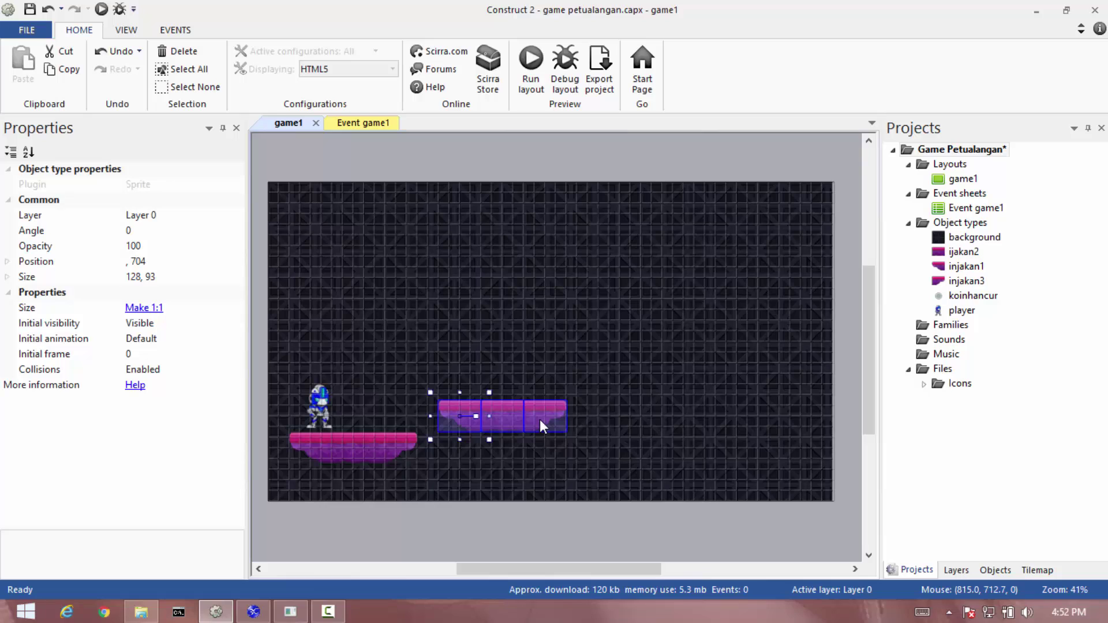
{"action": "left_click_drag", "start_coordinate": [559, 420], "coordinate": [705, 400], "text": "ctrl"}
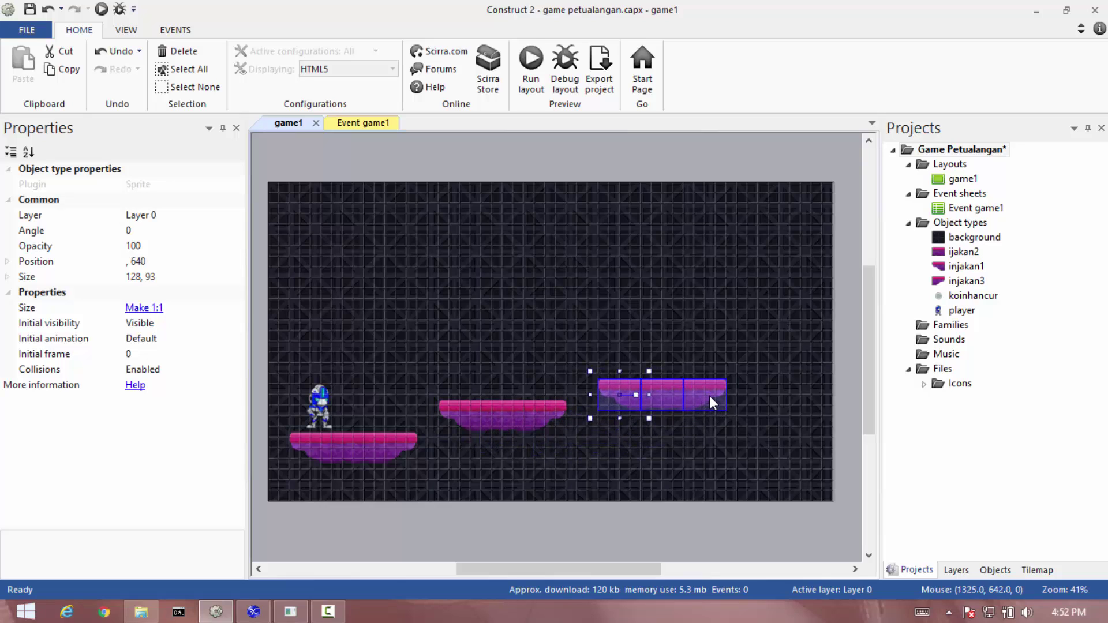
{"action": "left_click", "coordinate": [626, 291]}
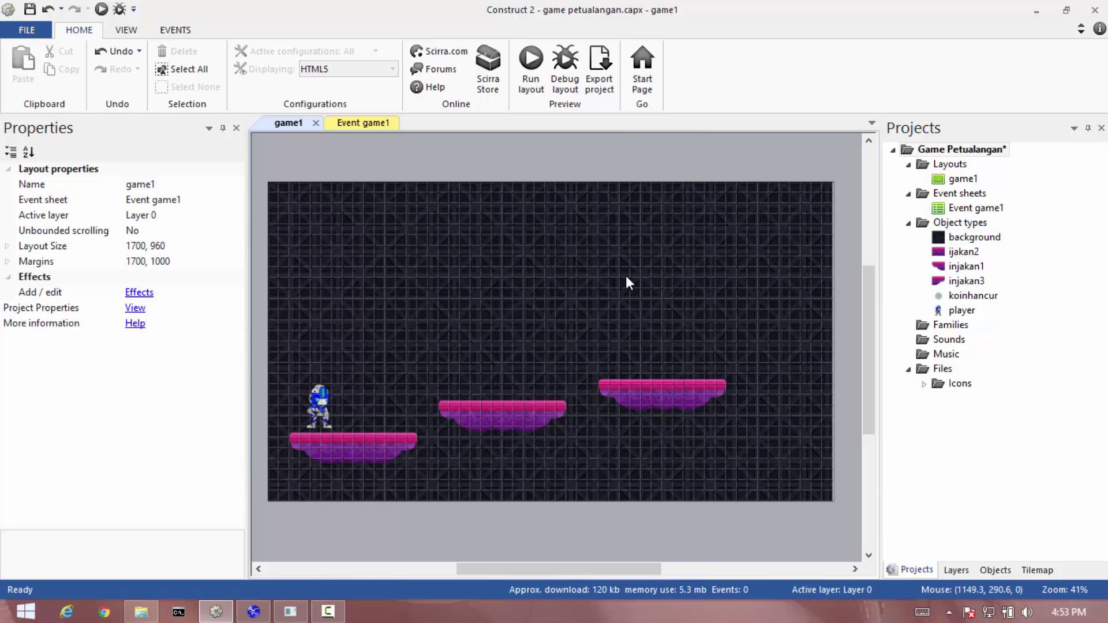
Delete the koinhancur object type from the project.
{"action": "left_click", "coordinate": [956, 297]}
{"action": "key", "text": "Delete"}
{"action": "key", "text": "Return"}
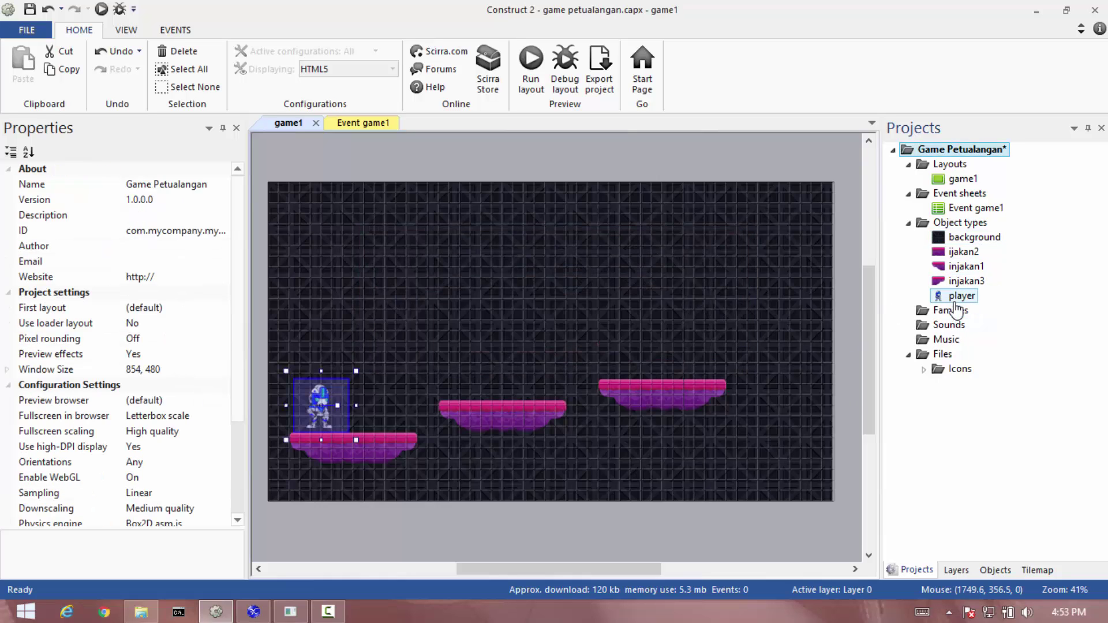
{"action": "left_click", "coordinate": [467, 373]}
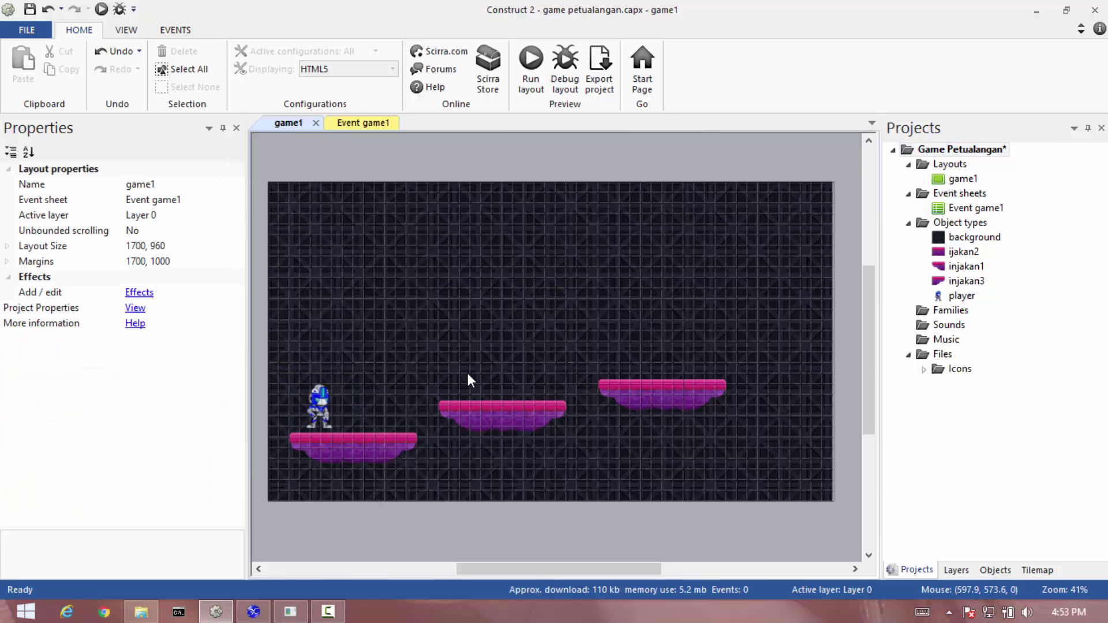
Insert a new Sprite object named koin and place it above the middle platform.
{"action": "right_click", "coordinate": [461, 334]}
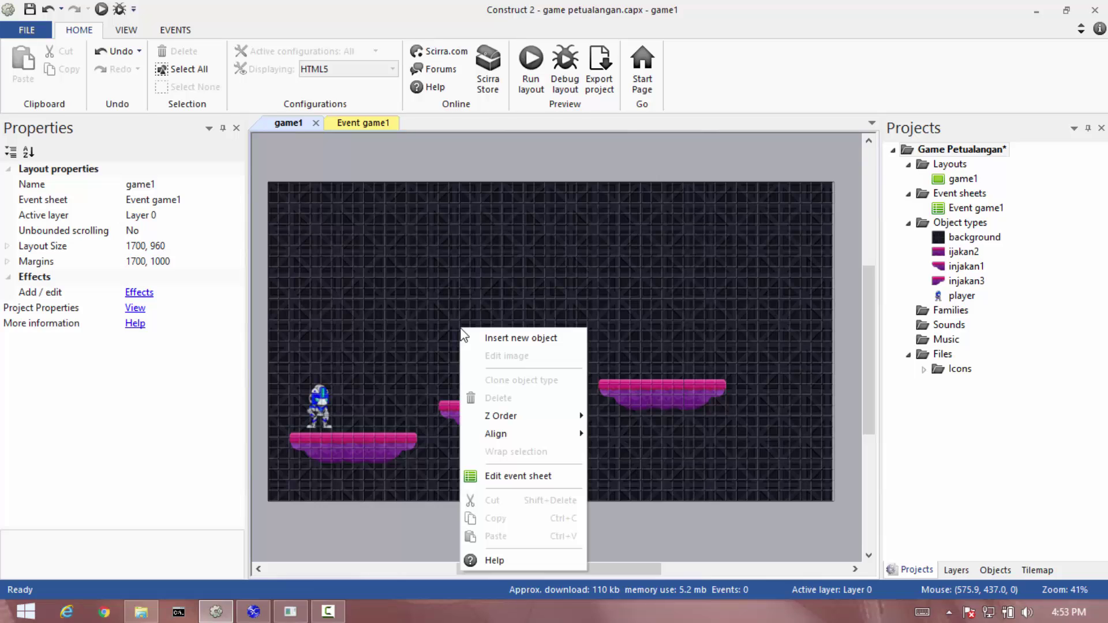
{"action": "left_click", "coordinate": [474, 338]}
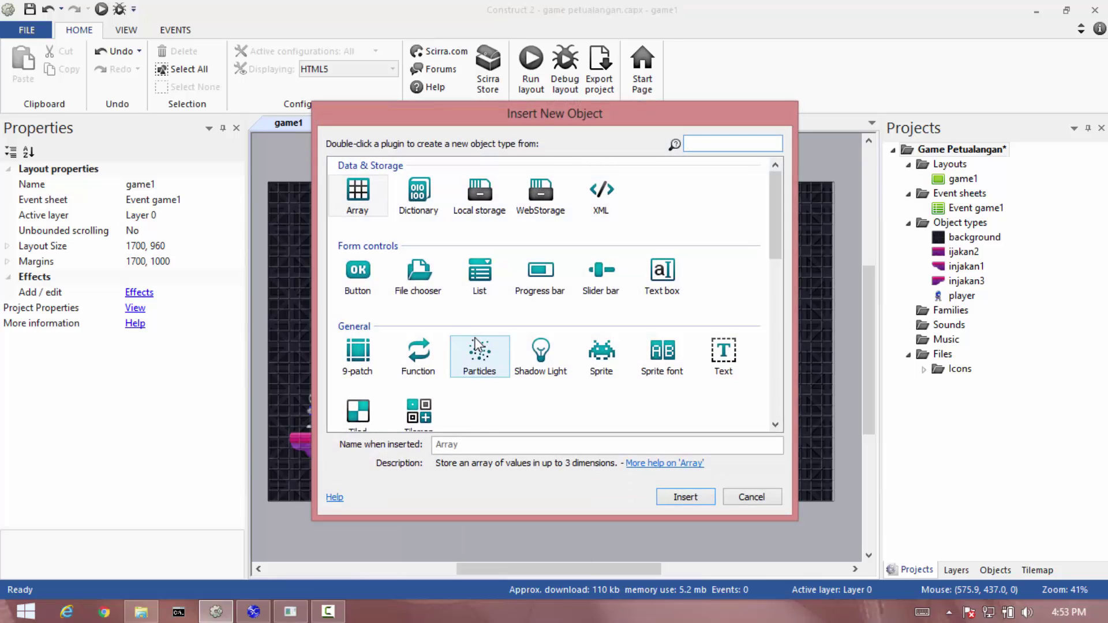
{"action": "left_click", "coordinate": [465, 442]}
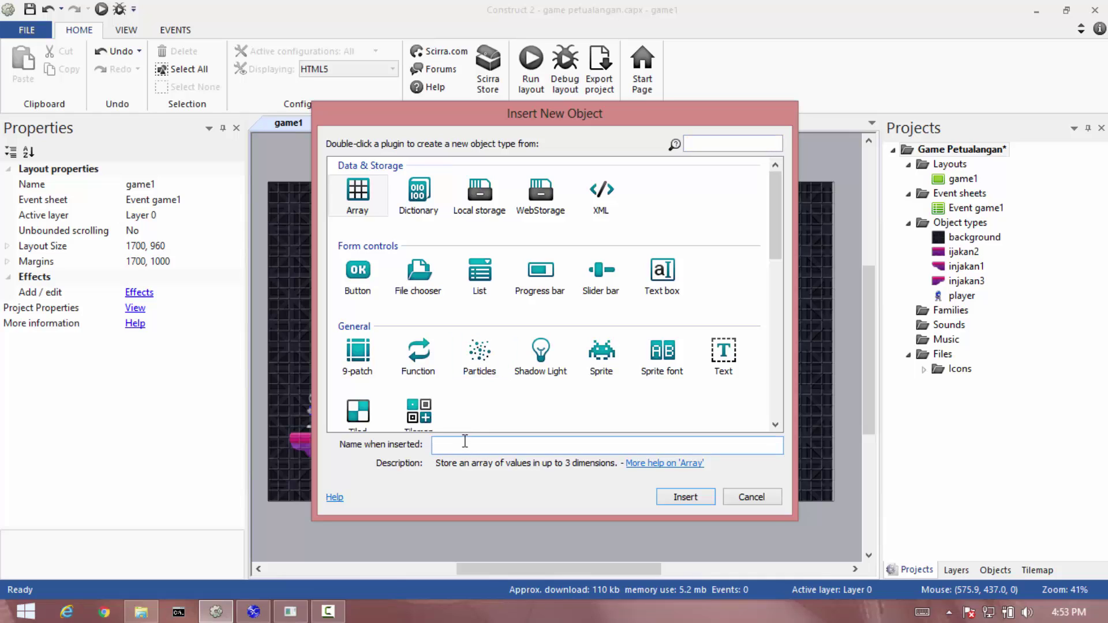
{"action": "type", "text": "koin"}
{"action": "left_click", "coordinate": [599, 361]}
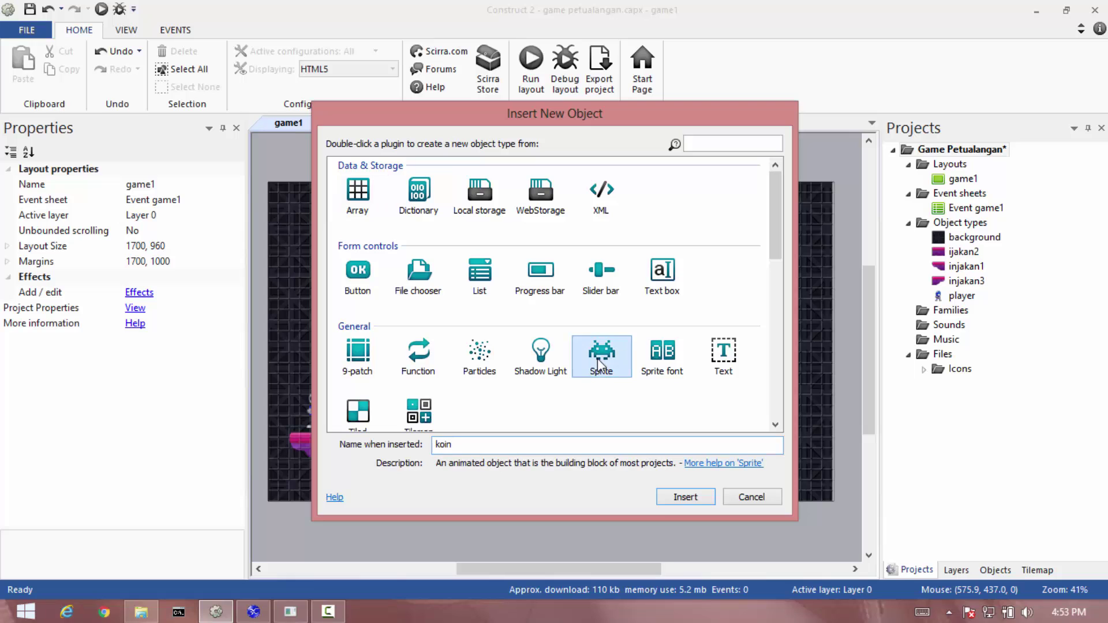
{"action": "left_click", "coordinate": [686, 496]}
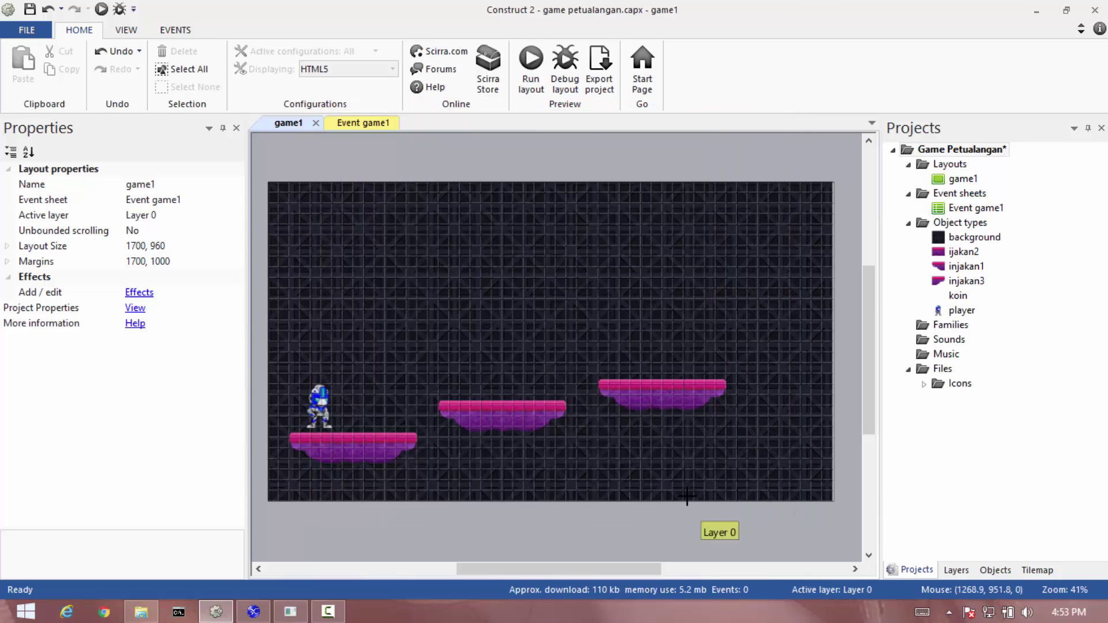
{"action": "left_click", "coordinate": [482, 356]}
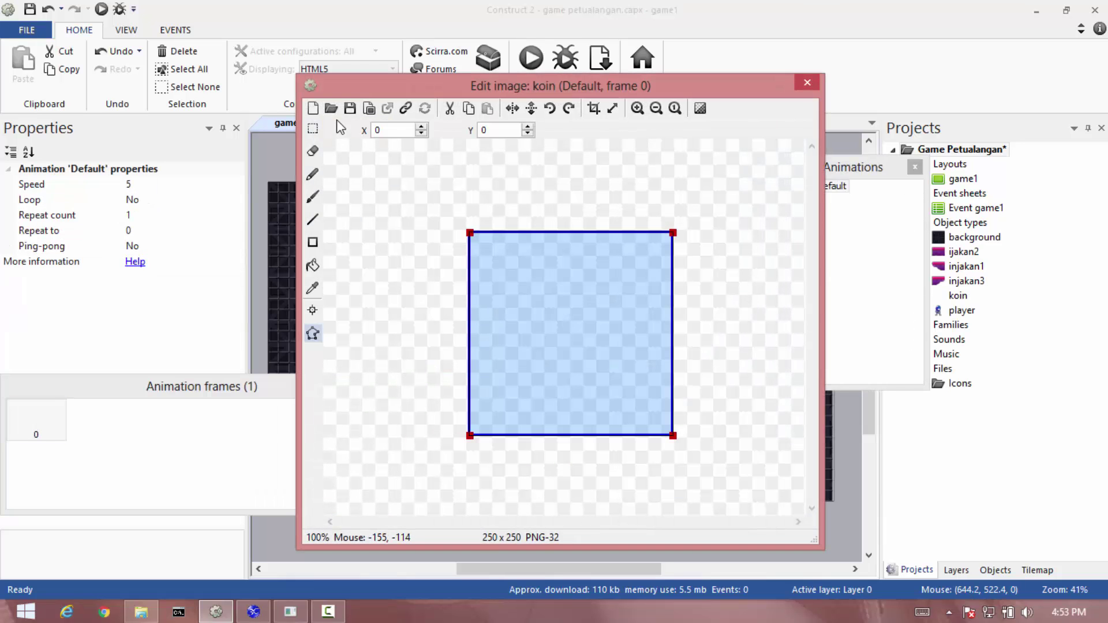
Load sprite34-sheet0.png from the Assets folder as the koin sprite's image and close the image editor.
{"action": "left_click", "coordinate": [313, 242]}
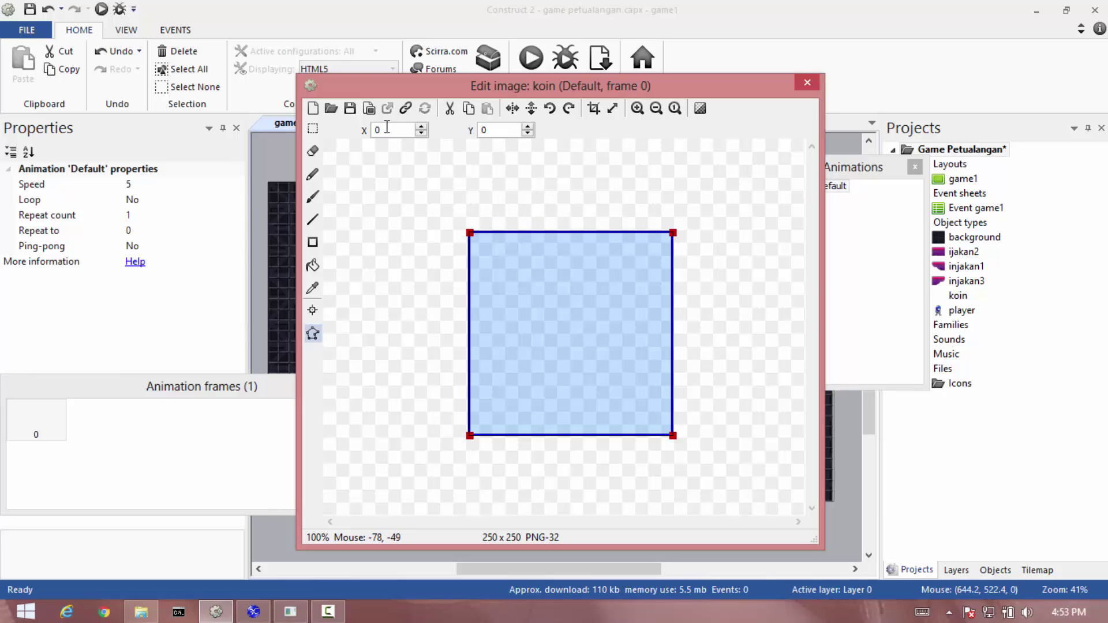
{"action": "left_click", "coordinate": [331, 109]}
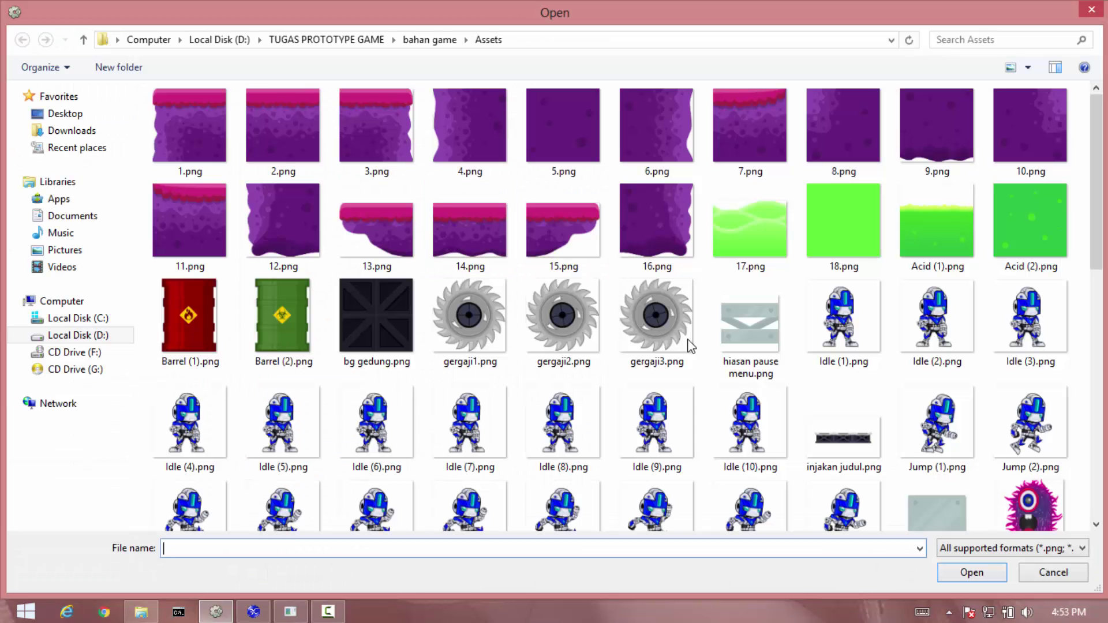
{"action": "left_click_drag", "start_coordinate": [1095, 195], "coordinate": [1095, 451]}
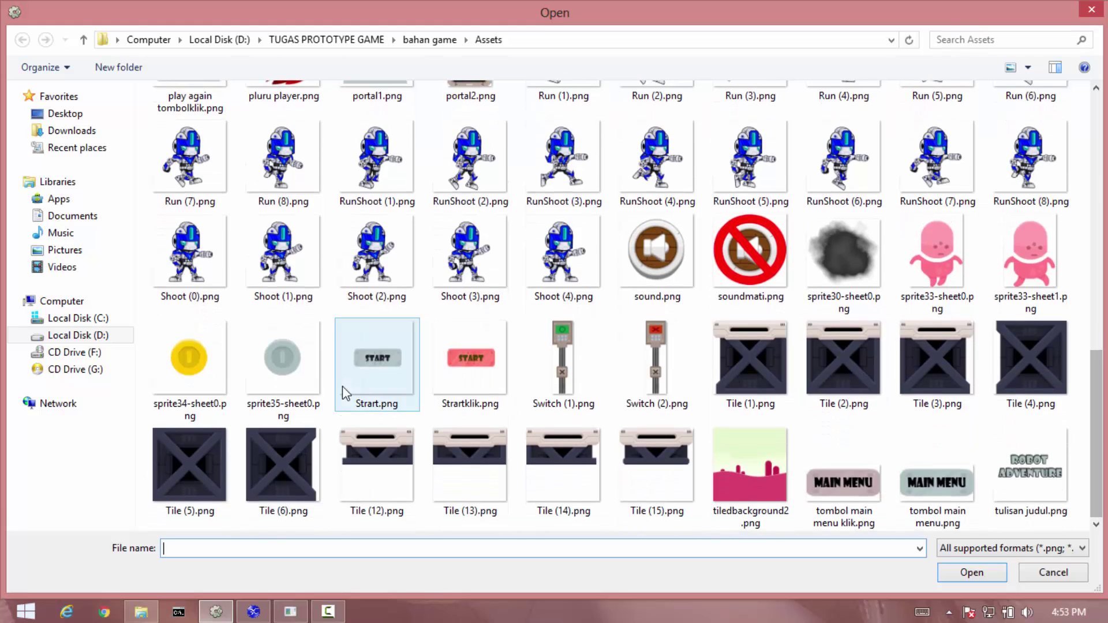
{"action": "left_click", "coordinate": [196, 394]}
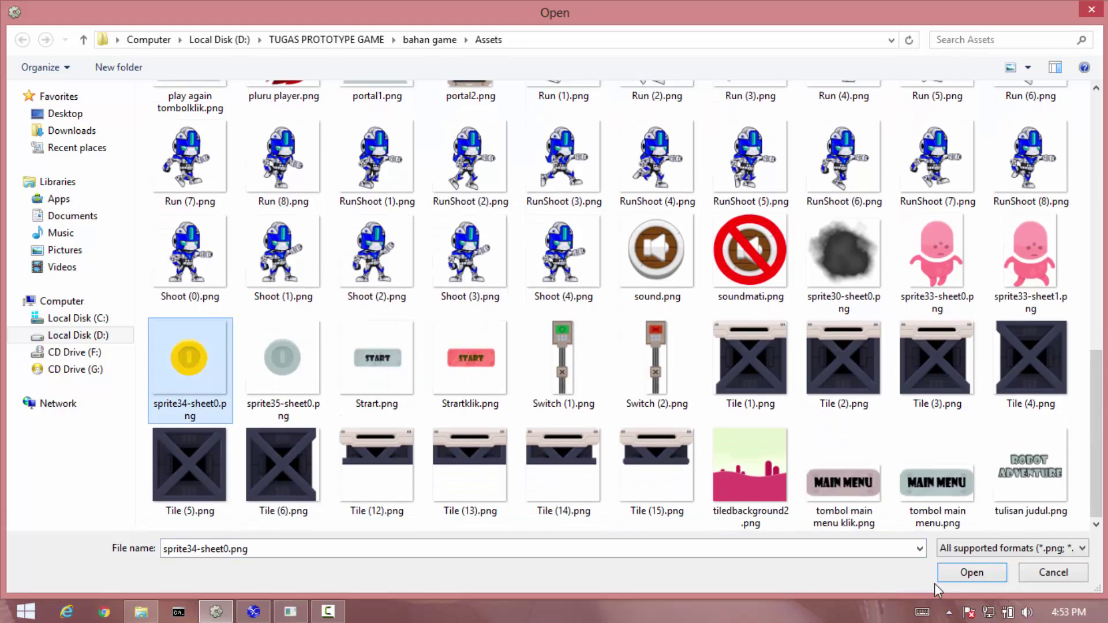
{"action": "left_click", "coordinate": [961, 581]}
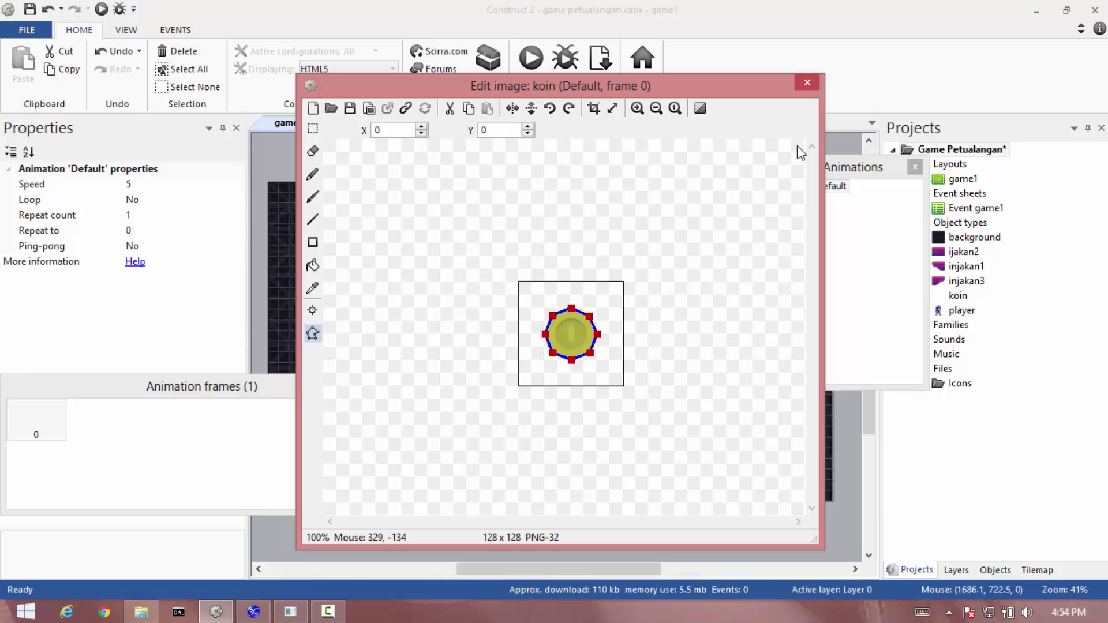
{"action": "left_click", "coordinate": [807, 83]}
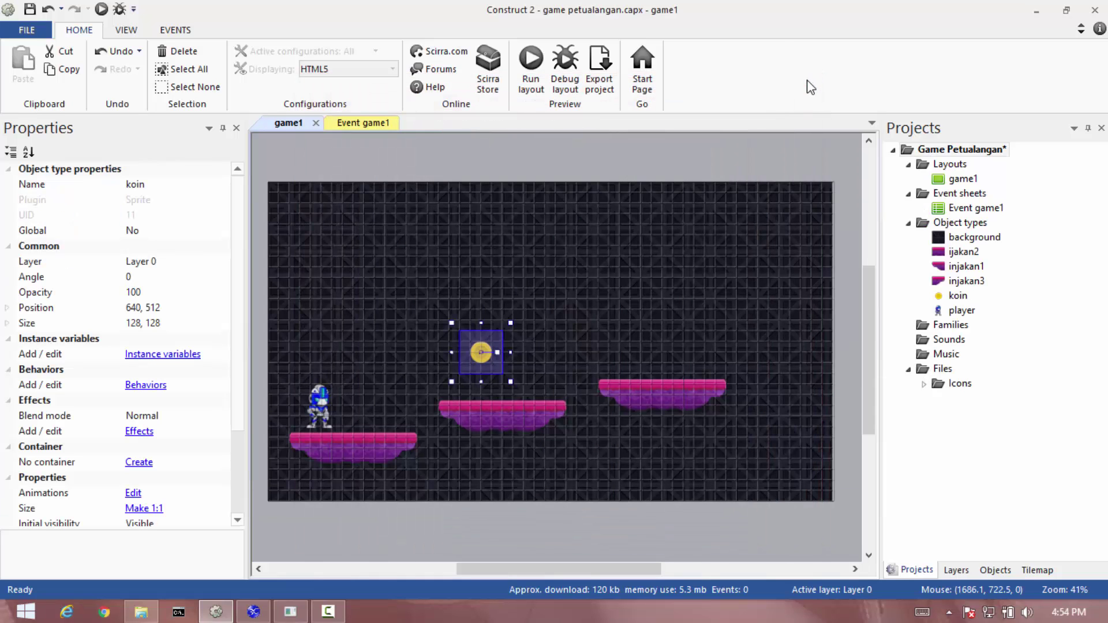
Move the coin down to 608, 608 over the middle platform's left part and shrink it to 96 x 96.
{"action": "scroll", "coordinate": [401, 361], "scroll_direction": "up", "scroll_amount": 1, "text": "ctrl"}
{"action": "scroll", "coordinate": [398, 356], "scroll_direction": "up", "scroll_amount": 2, "text": "ctrl"}
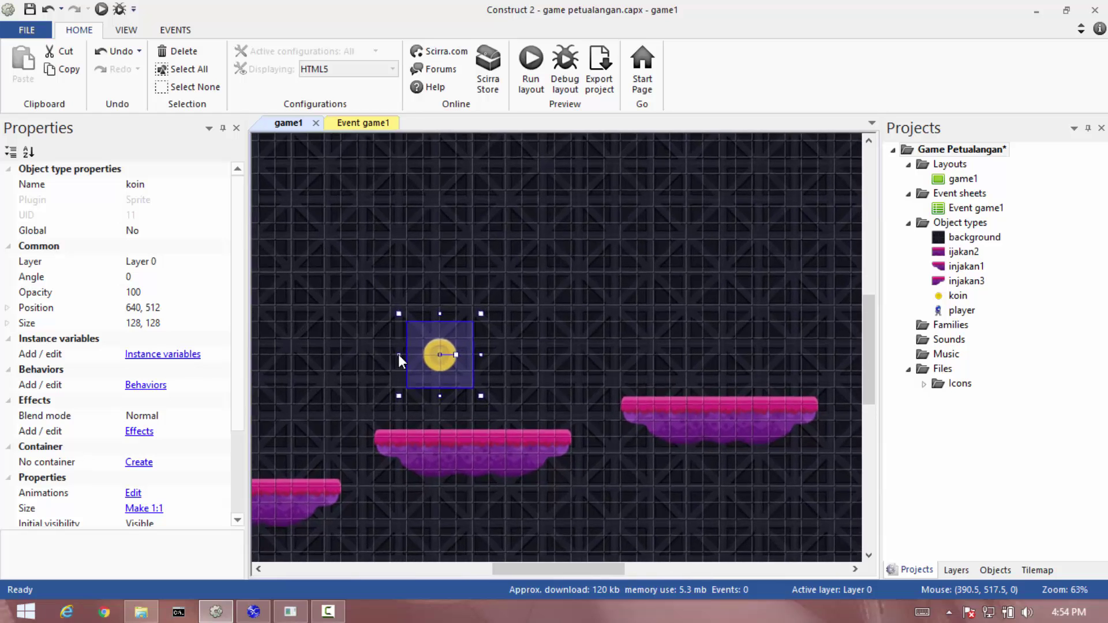
{"action": "left_click_drag", "start_coordinate": [444, 370], "coordinate": [434, 410]}
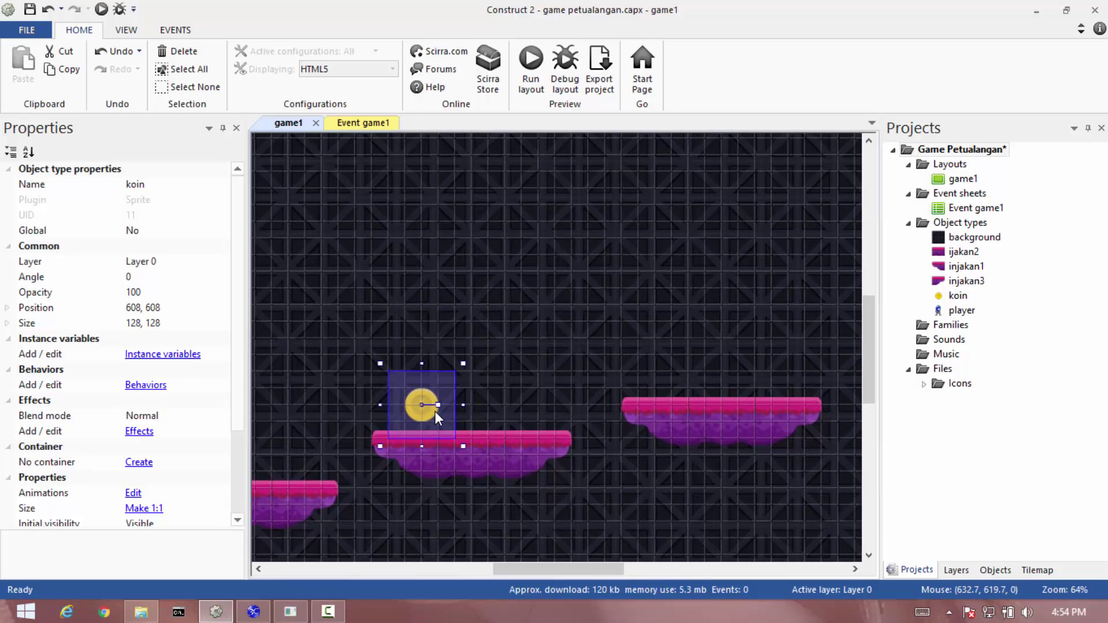
{"action": "left_click_drag", "start_coordinate": [463, 446], "coordinate": [424, 411]}
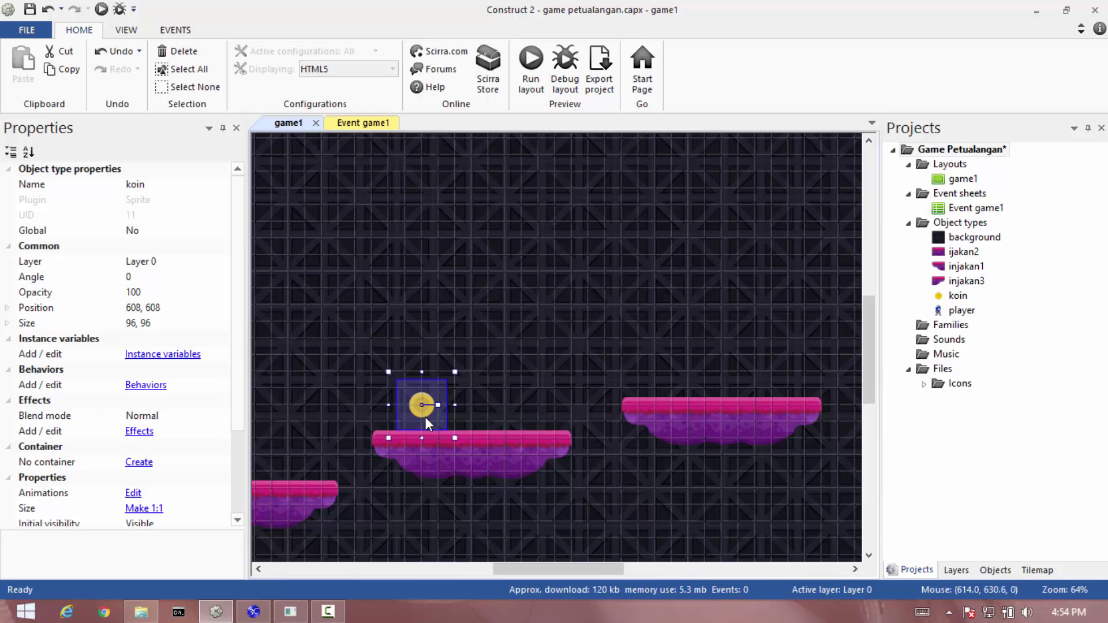
Duplicate the coin to form a row of three above the middle platform and another row of three above the highest platform.
{"action": "left_click_drag", "start_coordinate": [424, 417], "coordinate": [470, 417], "text": "ctrl"}
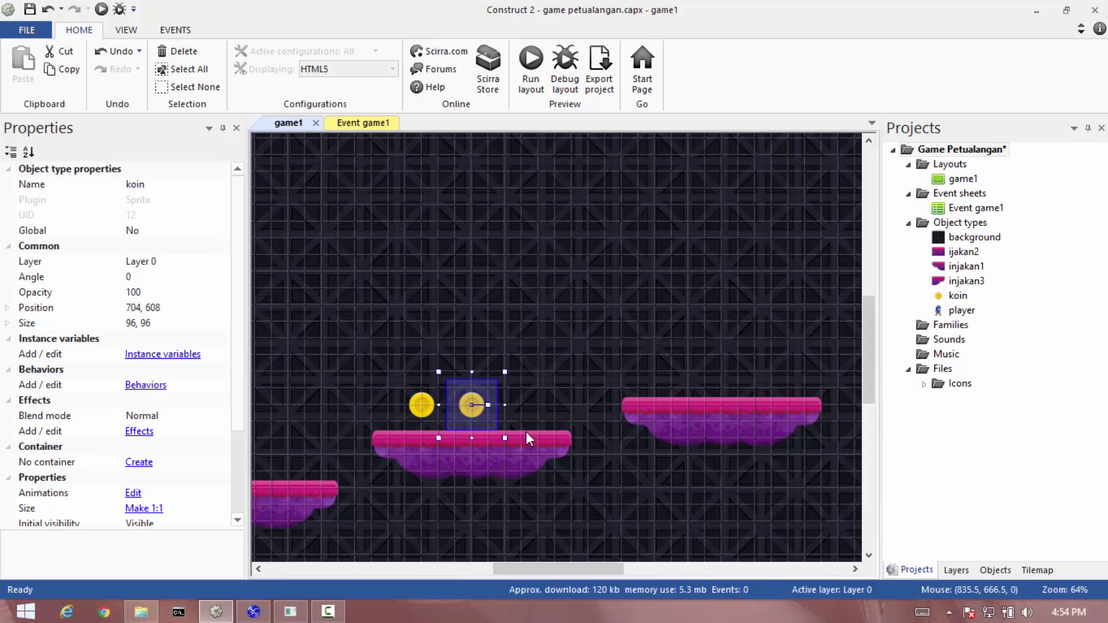
{"action": "left_click_drag", "start_coordinate": [469, 414], "coordinate": [774, 383], "text": "ctrl"}
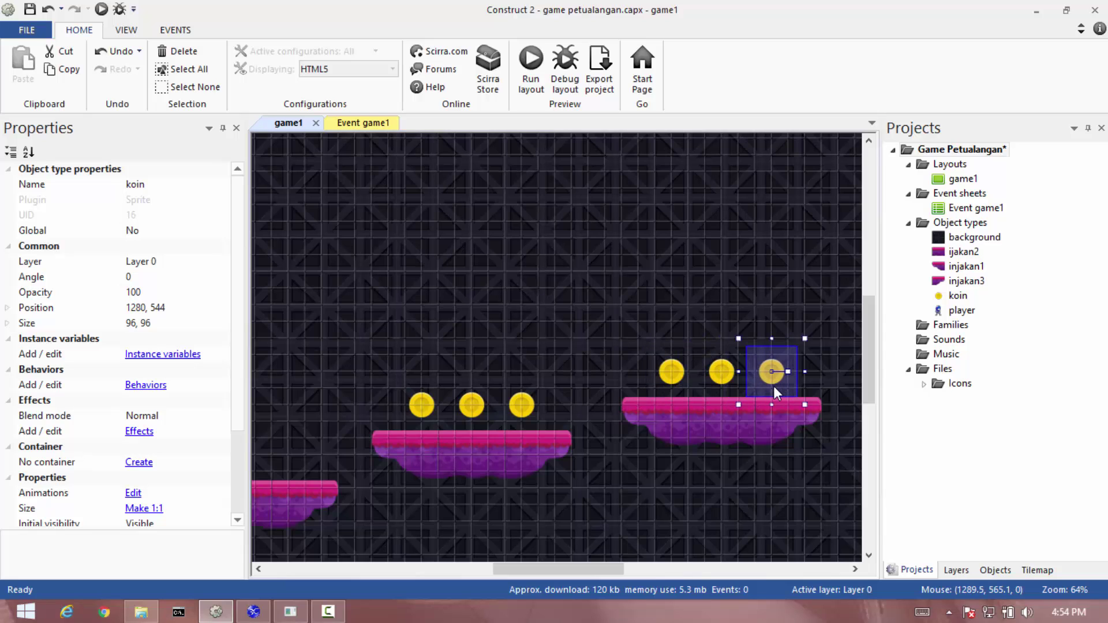
Run the game1 layout in the browser, test moving and jumping the player across the platforms and coins, and return to the editor.
{"action": "left_click_drag", "start_coordinate": [505, 569], "coordinate": [478, 570]}
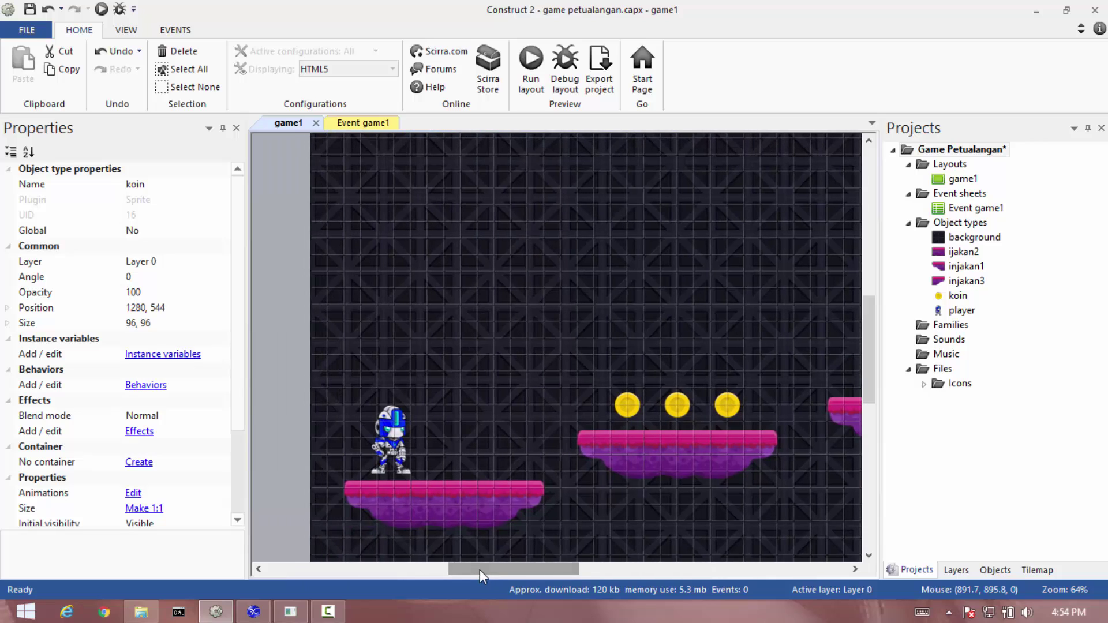
{"action": "left_click", "coordinate": [428, 379]}
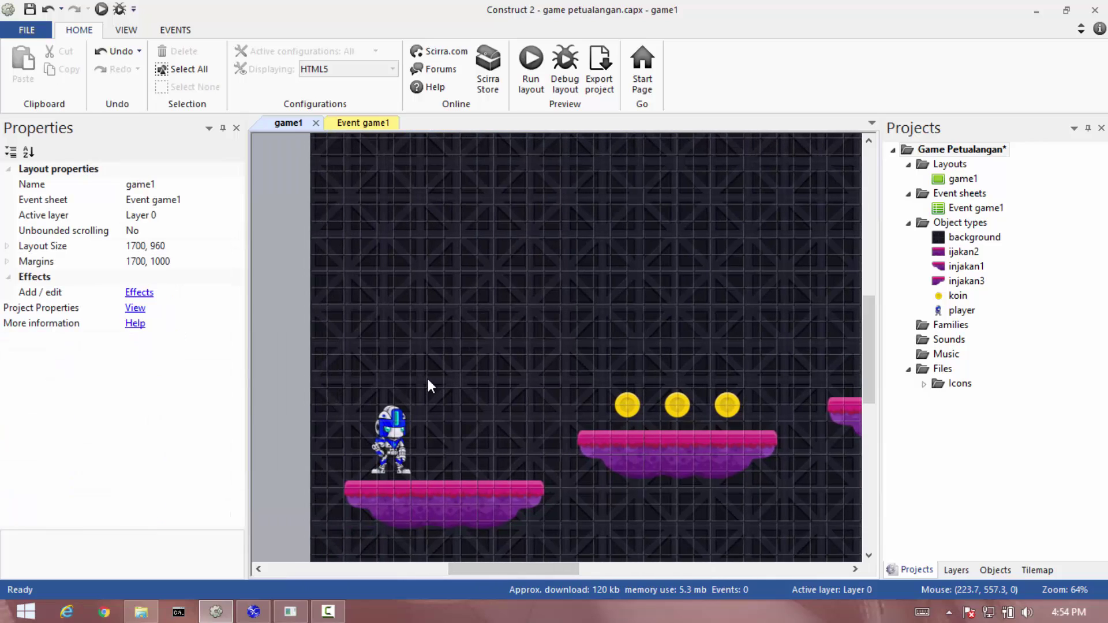
{"action": "left_click", "coordinate": [101, 9]}
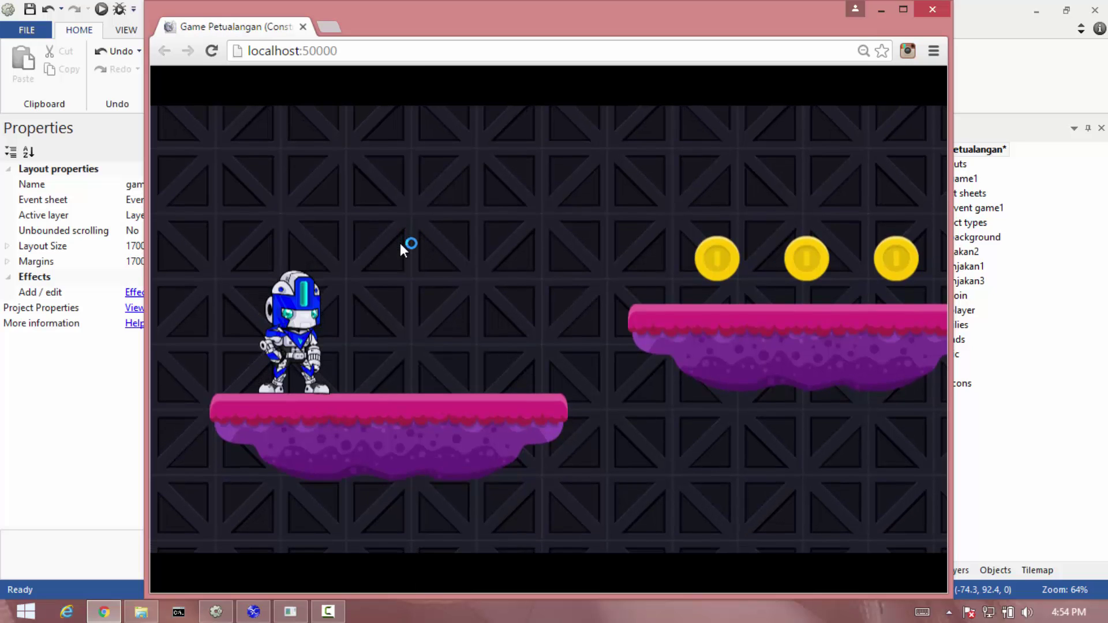
{"action": "key", "text": "Right"}
{"action": "key", "text": "Up"}
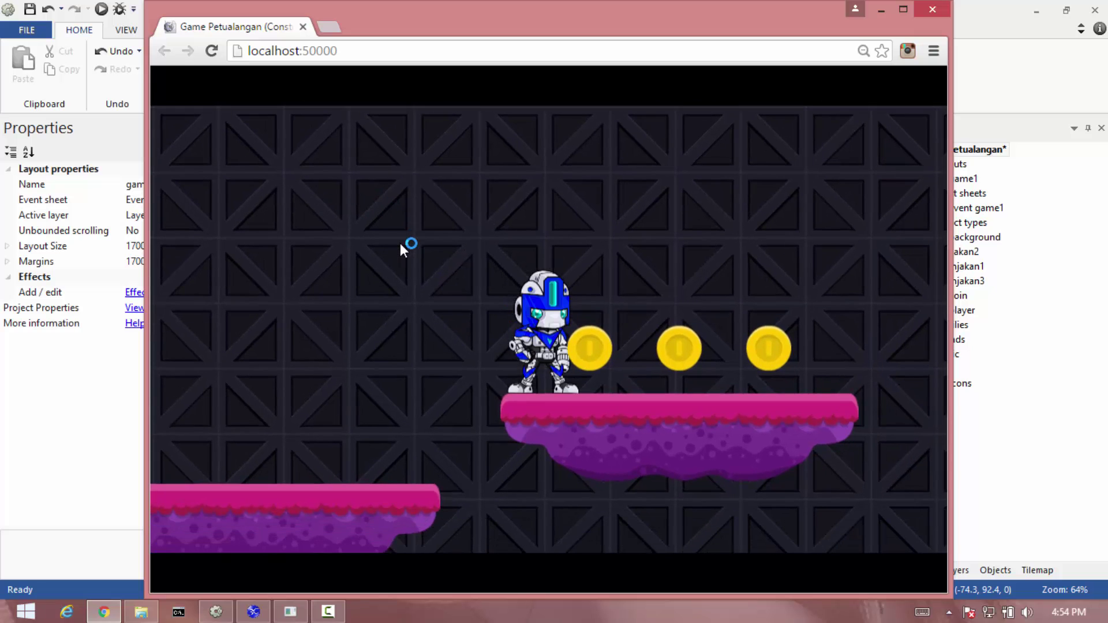
{"action": "key", "text": "Left"}
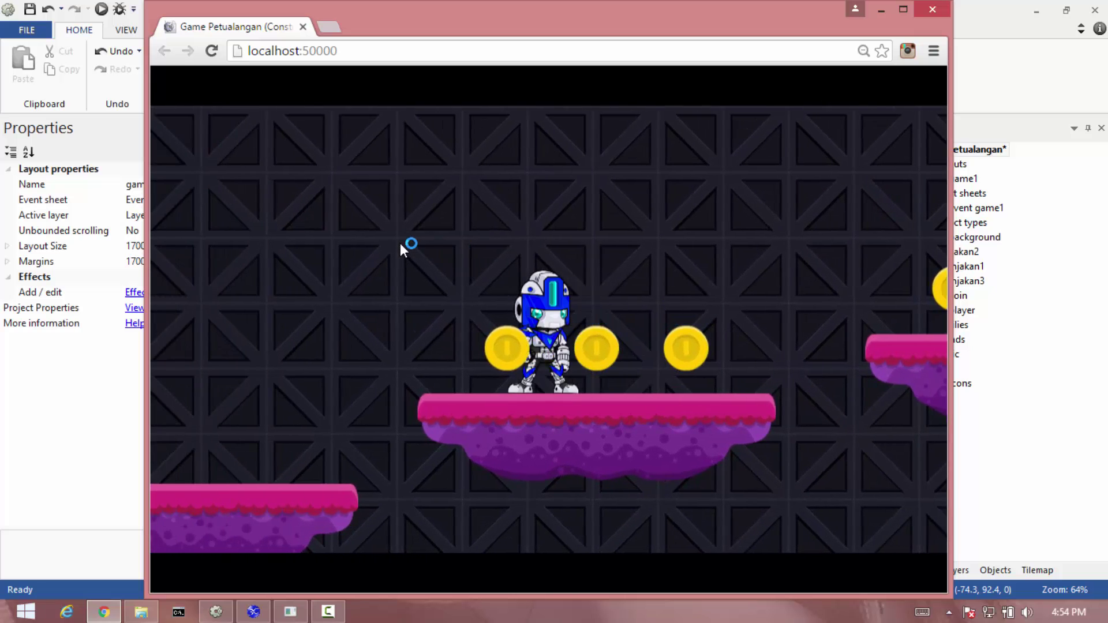
{"action": "key", "text": "Right"}
{"action": "key", "text": "Left"}
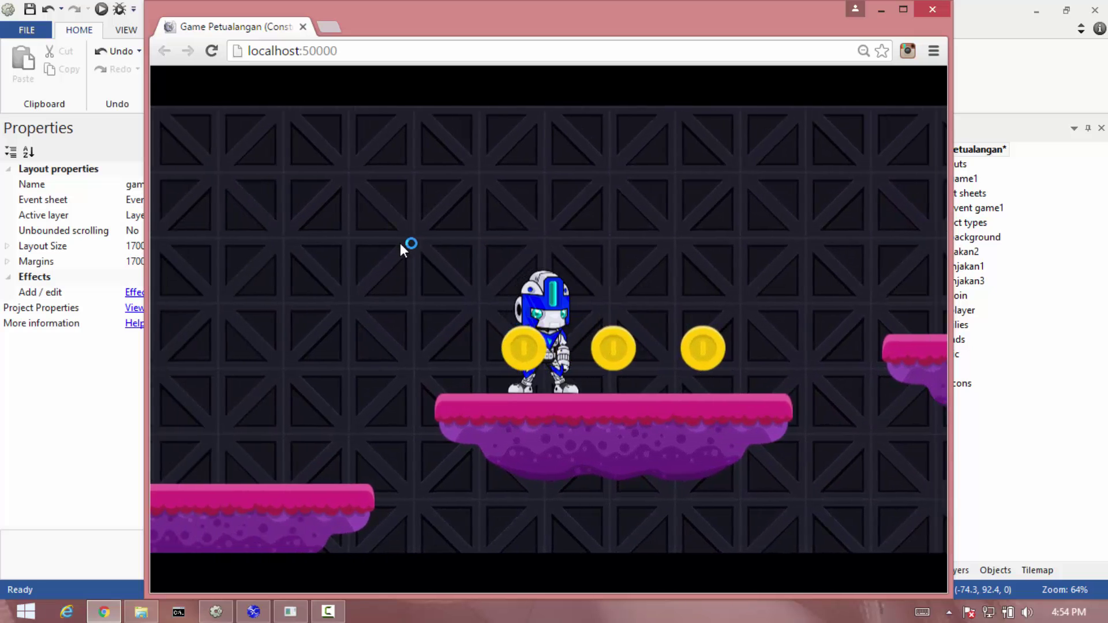
{"action": "key", "text": "Right"}
{"action": "key", "text": "Left"}
{"action": "key", "text": "Right"}
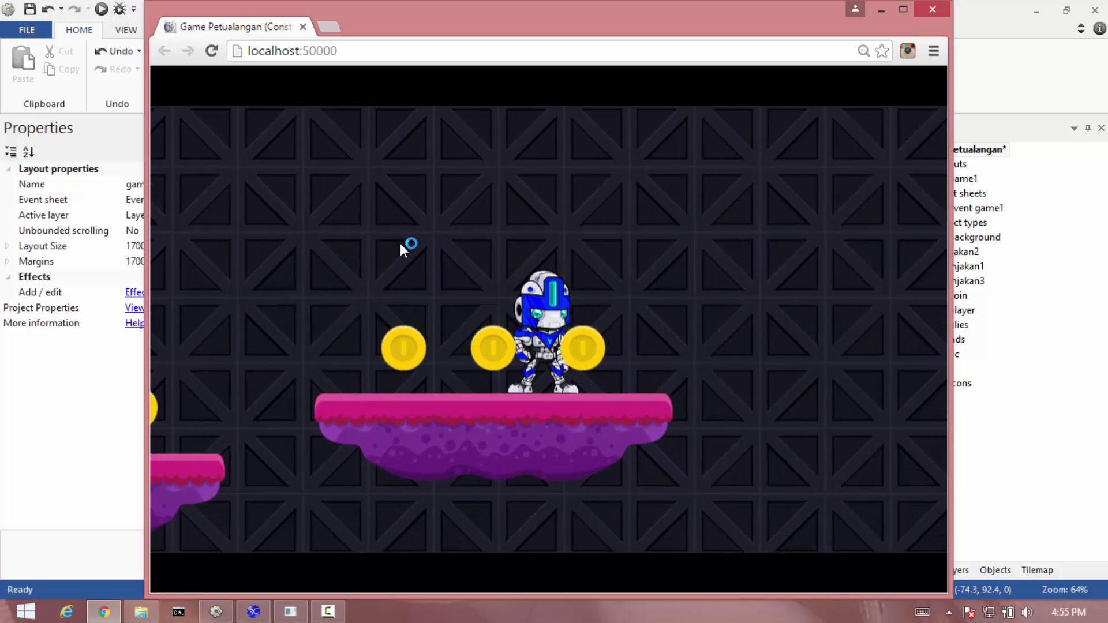
{"action": "key", "text": "Left"}
{"action": "key", "text": "Up"}
{"action": "key", "text": "Left"}
{"action": "key", "text": "Up"}
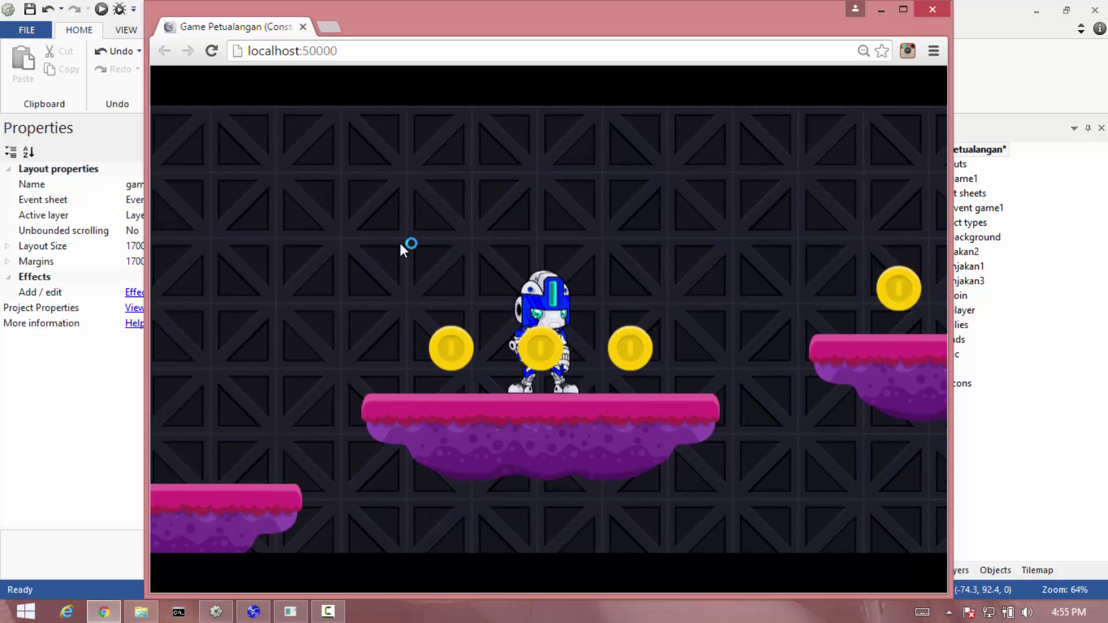
{"action": "key", "text": "Left"}
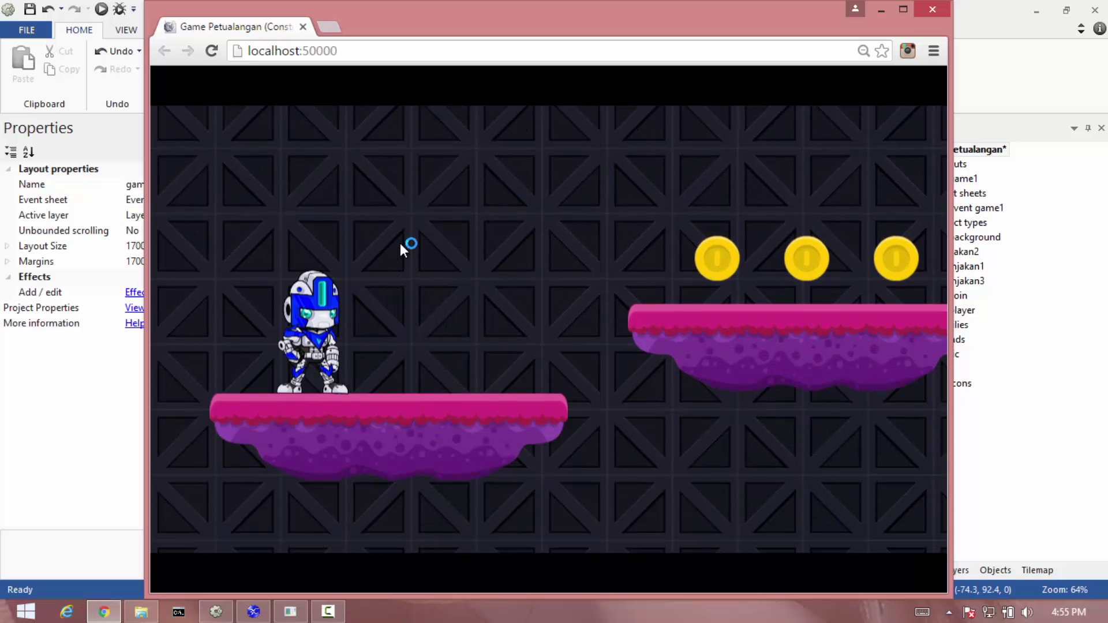
{"action": "key", "text": "Right"}
{"action": "key", "text": "Up"}
{"action": "key", "text": "Right"}
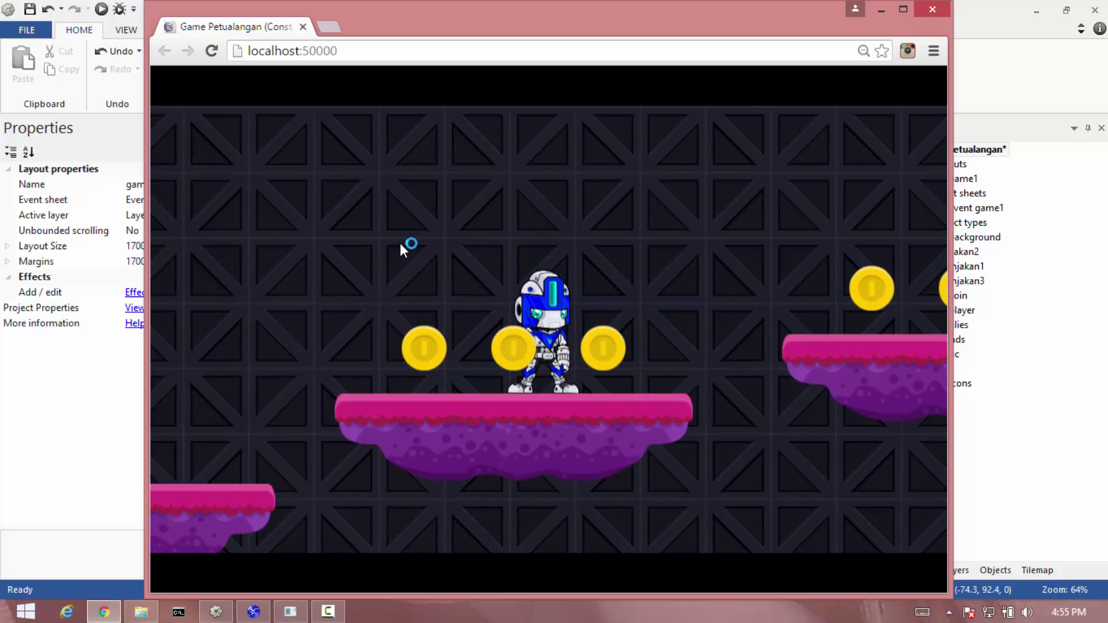
{"action": "left_click", "coordinate": [94, 445]}
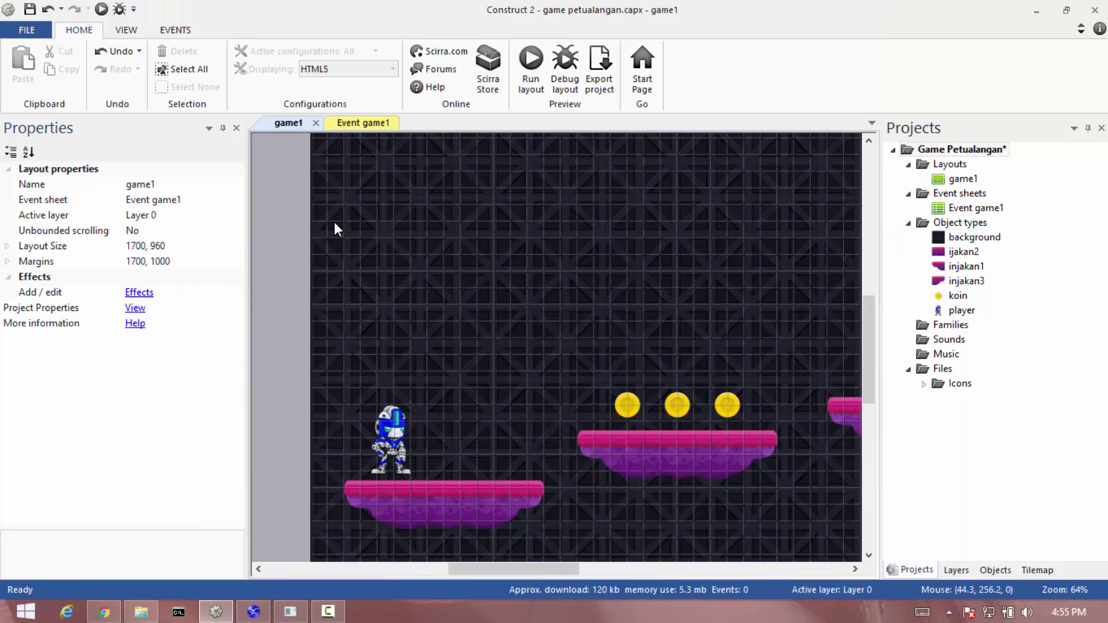
{"action": "left_click", "coordinate": [347, 123]}
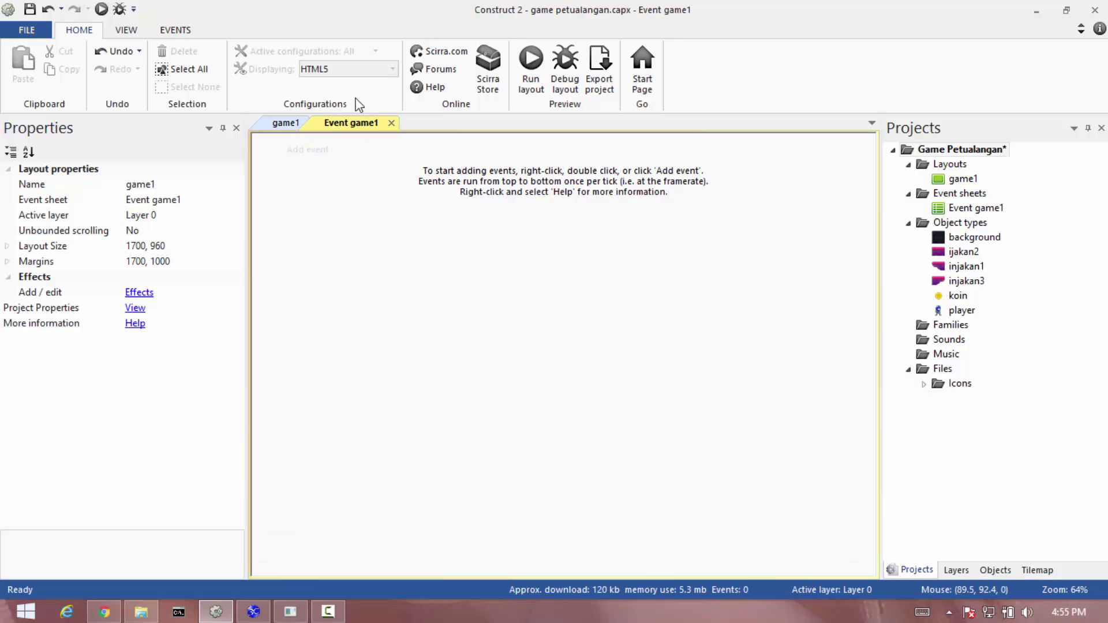
{"action": "left_click", "coordinate": [374, 279]}
{"action": "left_click", "coordinate": [287, 123]}
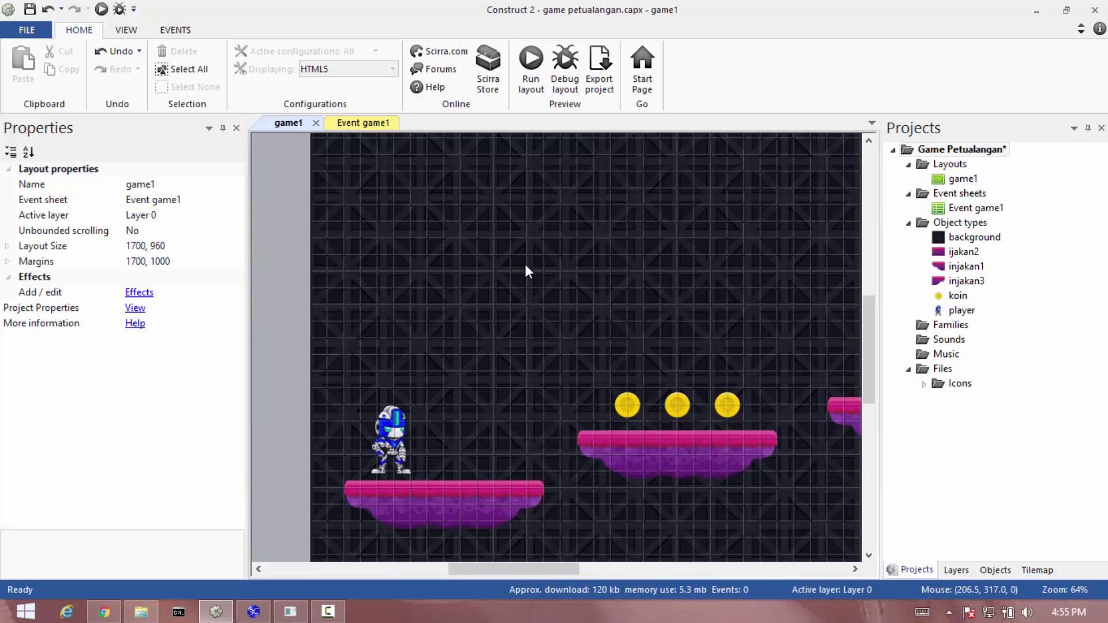
Start a new event in the Event game1 sheet with player as the condition's object.
{"action": "left_click", "coordinate": [347, 123]}
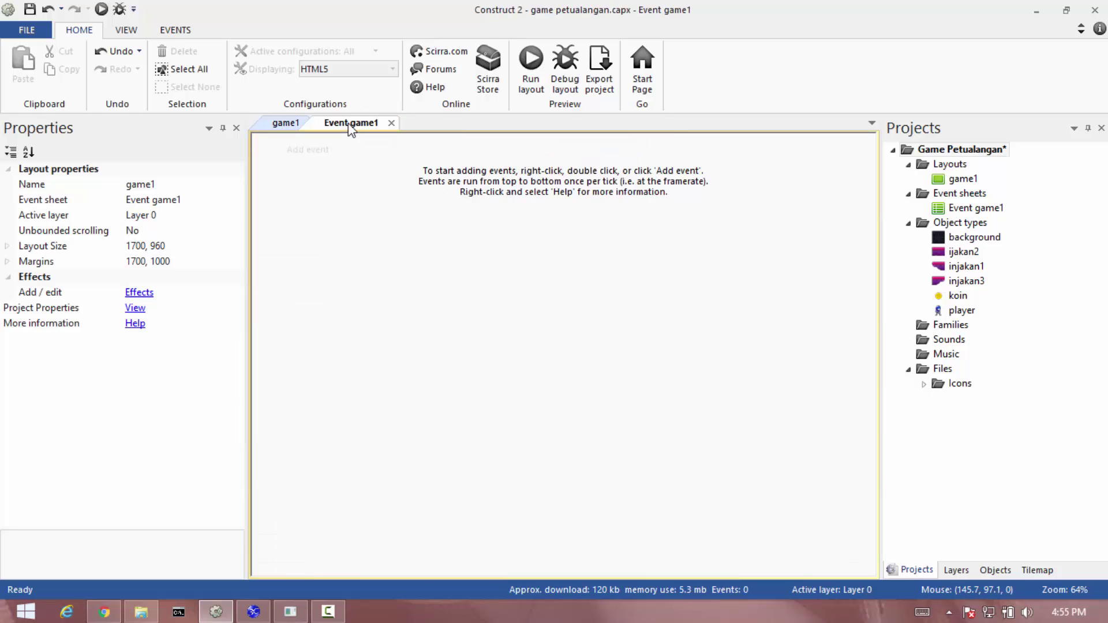
{"action": "left_click", "coordinate": [304, 152]}
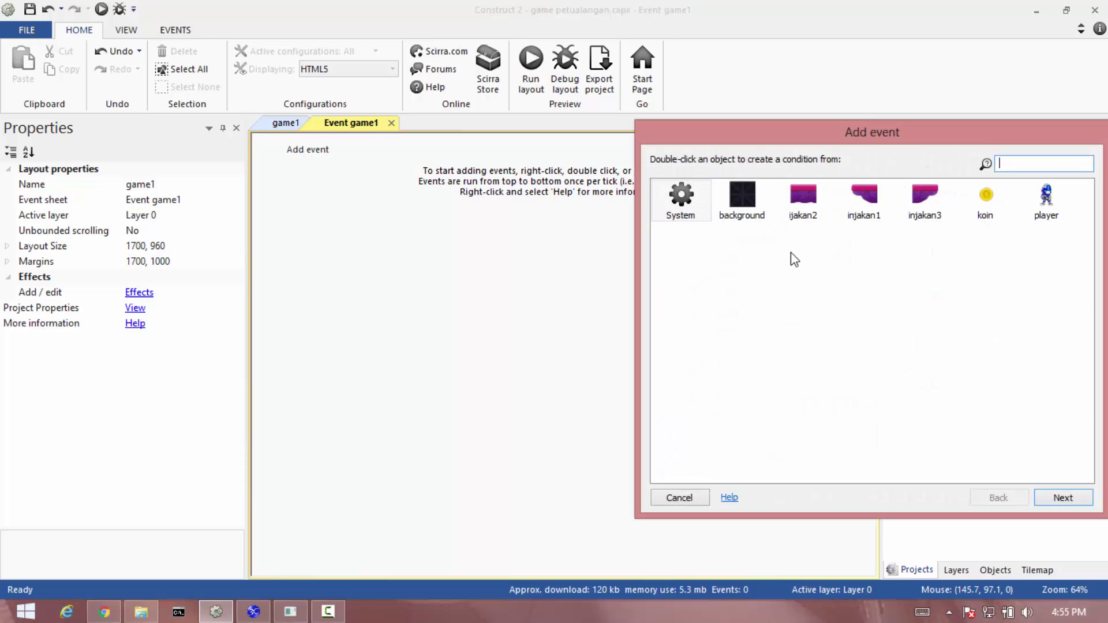
{"action": "left_click", "coordinate": [1053, 202]}
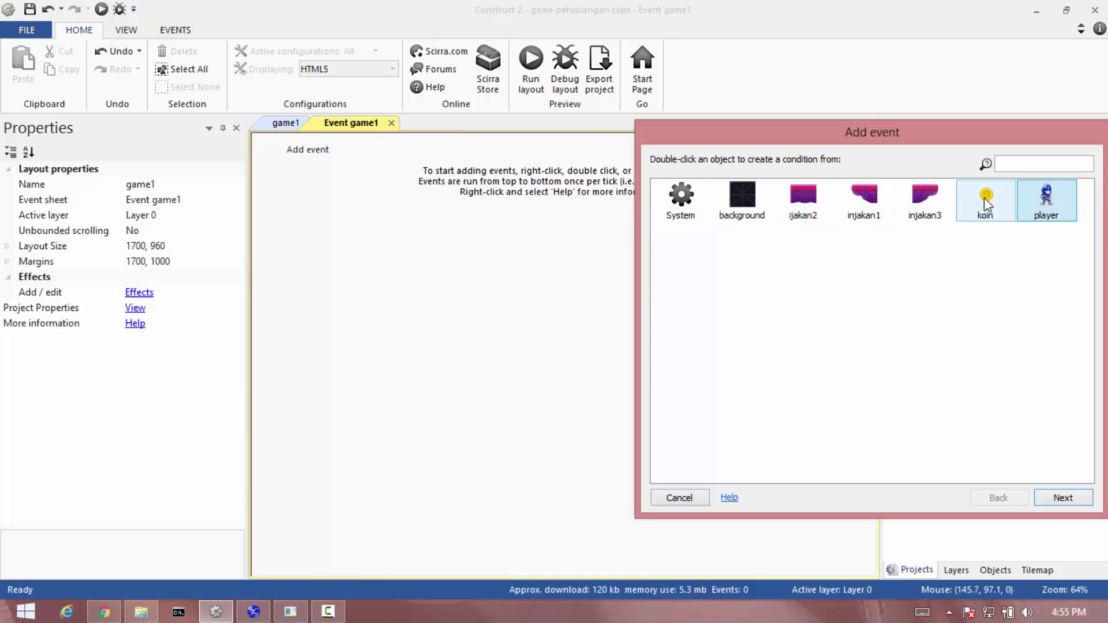
{"action": "left_click", "coordinate": [933, 317]}
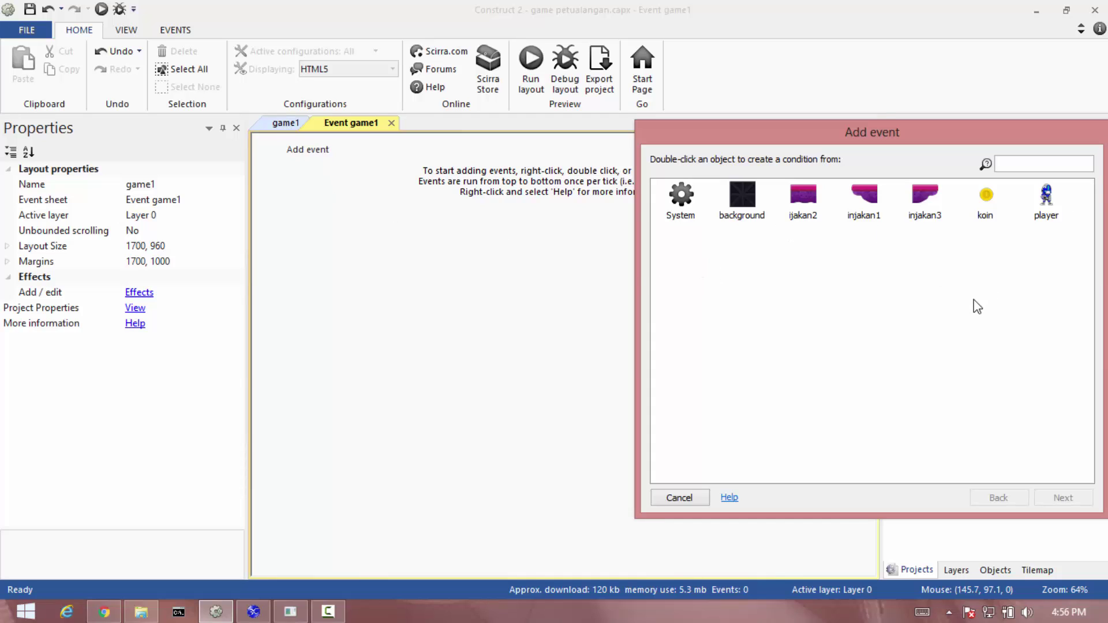
{"action": "left_click", "coordinate": [1045, 199]}
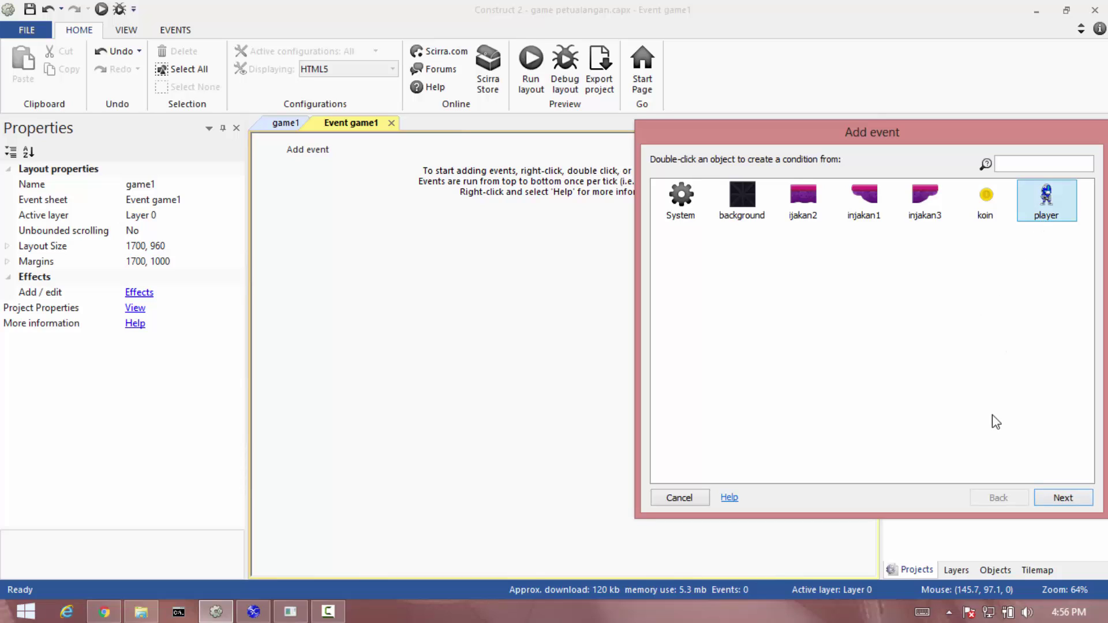
{"action": "left_click", "coordinate": [1065, 497]}
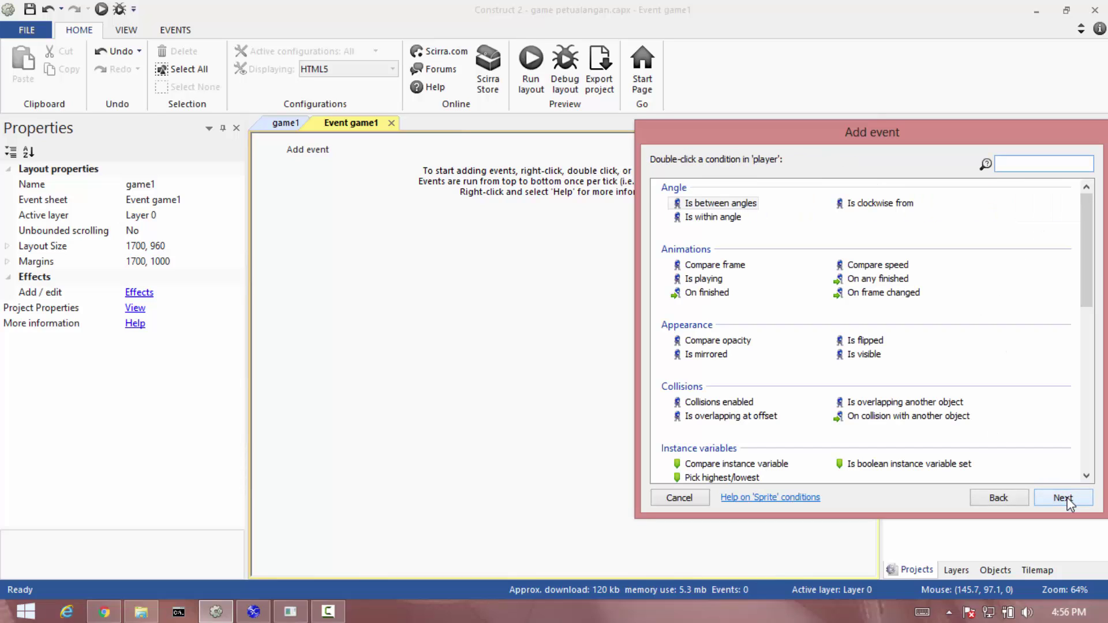
Add the player condition On collision with another object, with koin as the object to test against.
{"action": "left_click_drag", "start_coordinate": [1086, 257], "coordinate": [1091, 283]}
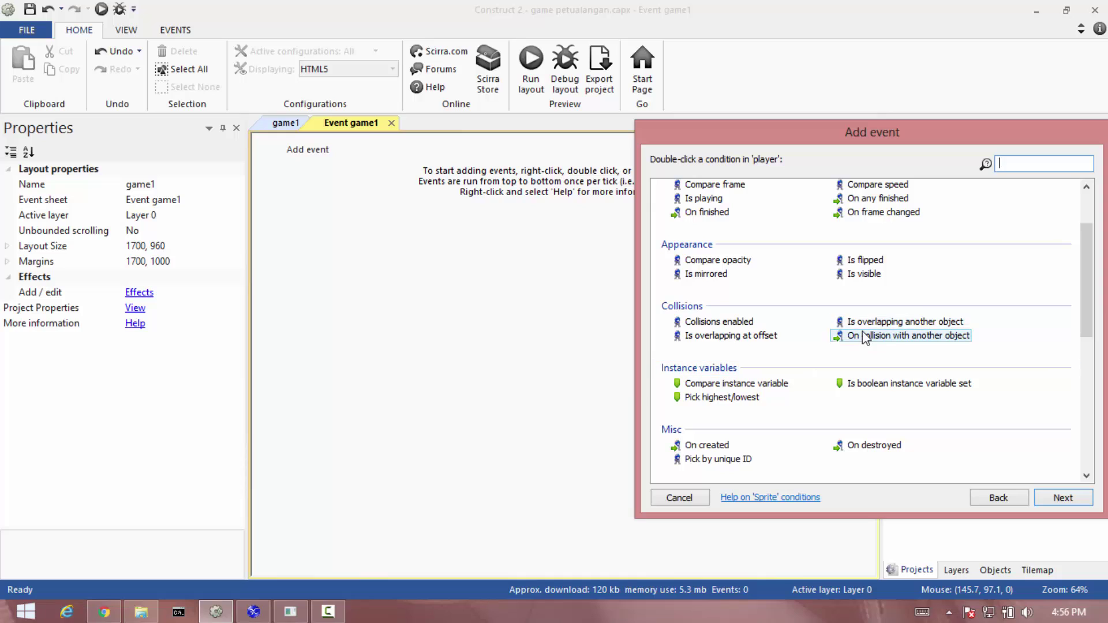
{"action": "left_click", "coordinate": [902, 339]}
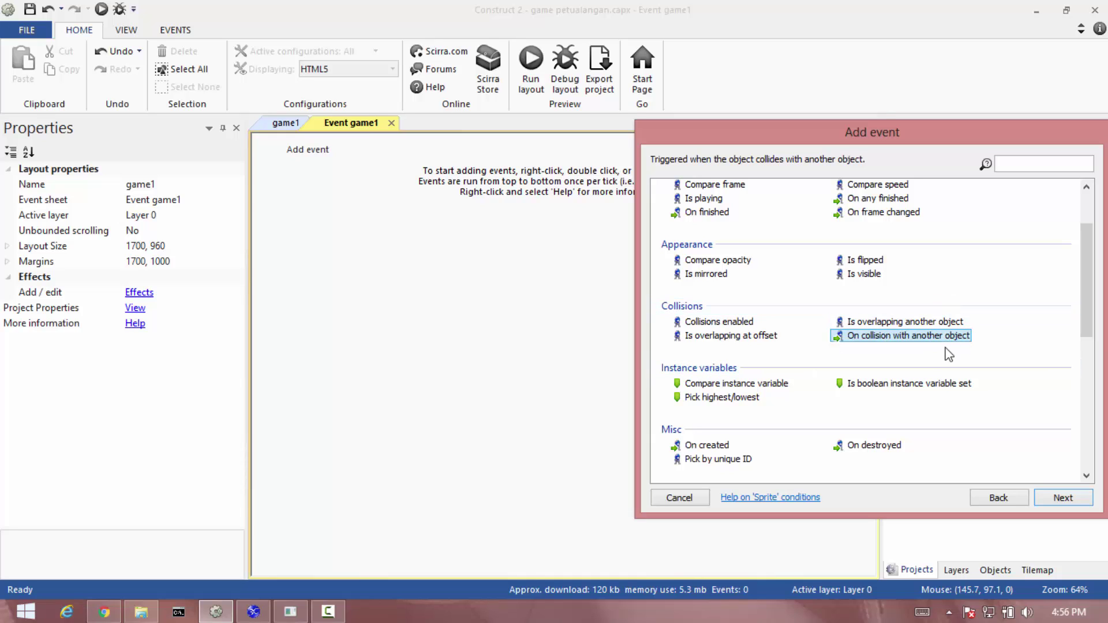
{"action": "left_click", "coordinate": [1040, 497]}
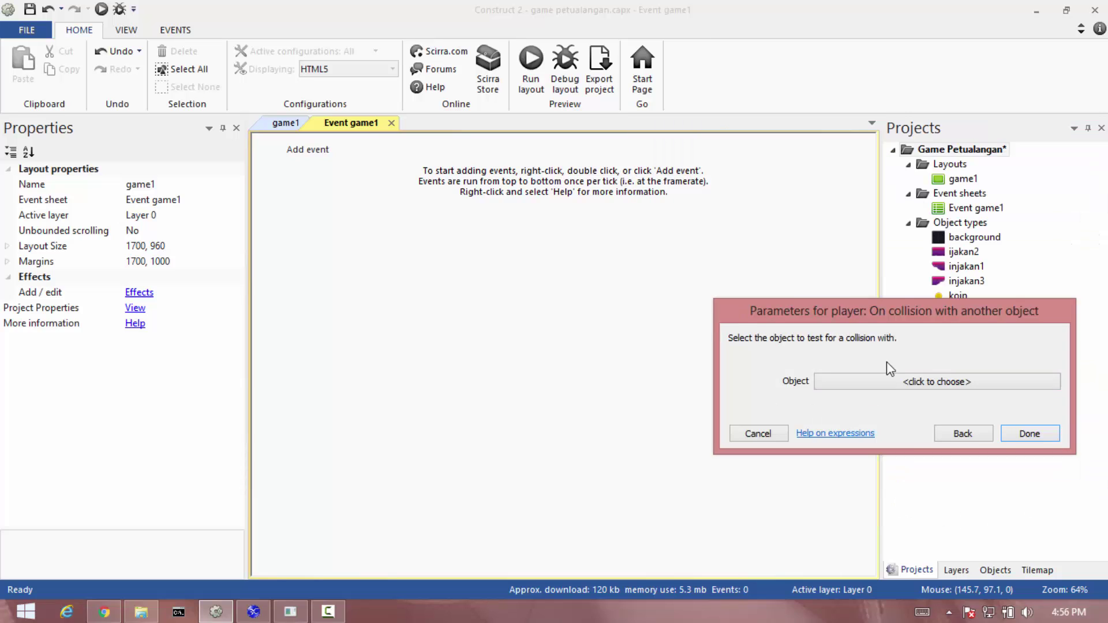
{"action": "left_click", "coordinate": [895, 383]}
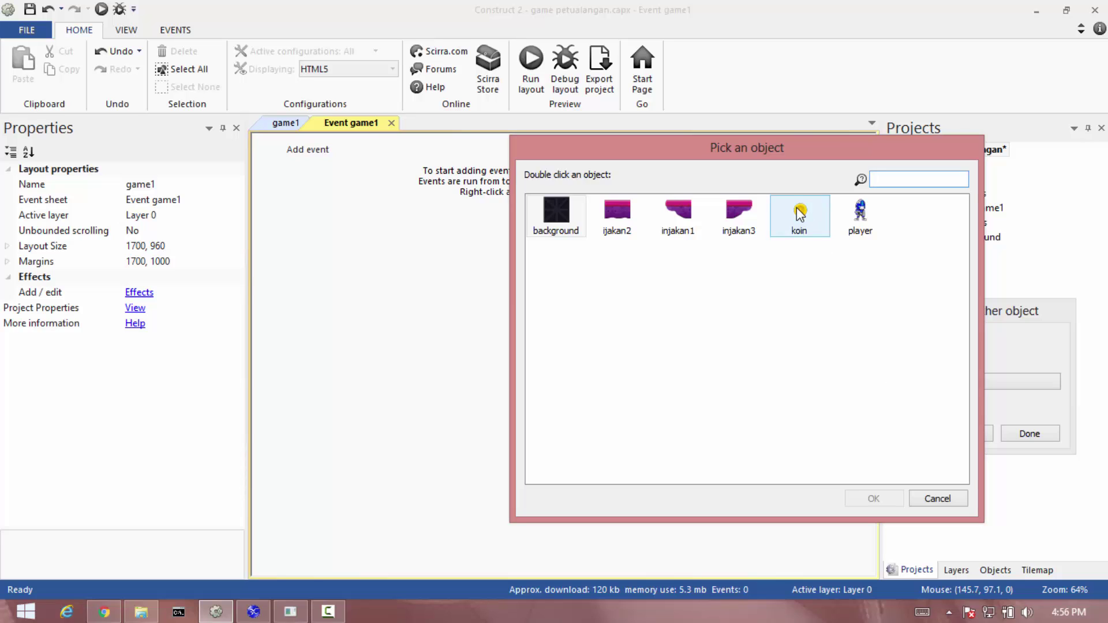
{"action": "left_click", "coordinate": [800, 214]}
{"action": "left_click", "coordinate": [857, 499]}
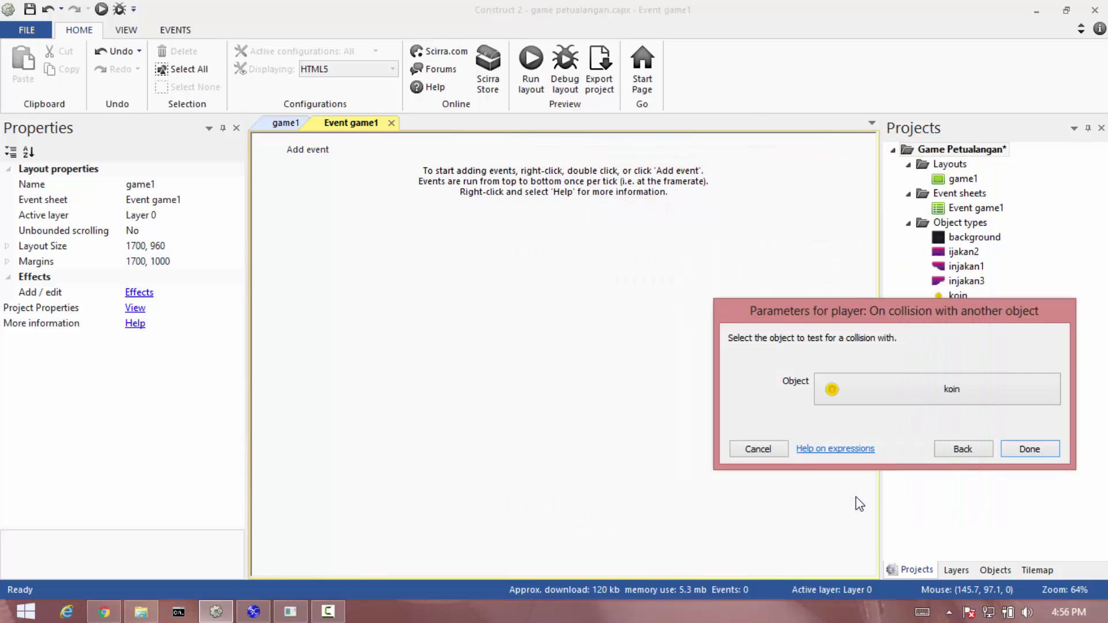
{"action": "left_click", "coordinate": [1020, 451]}
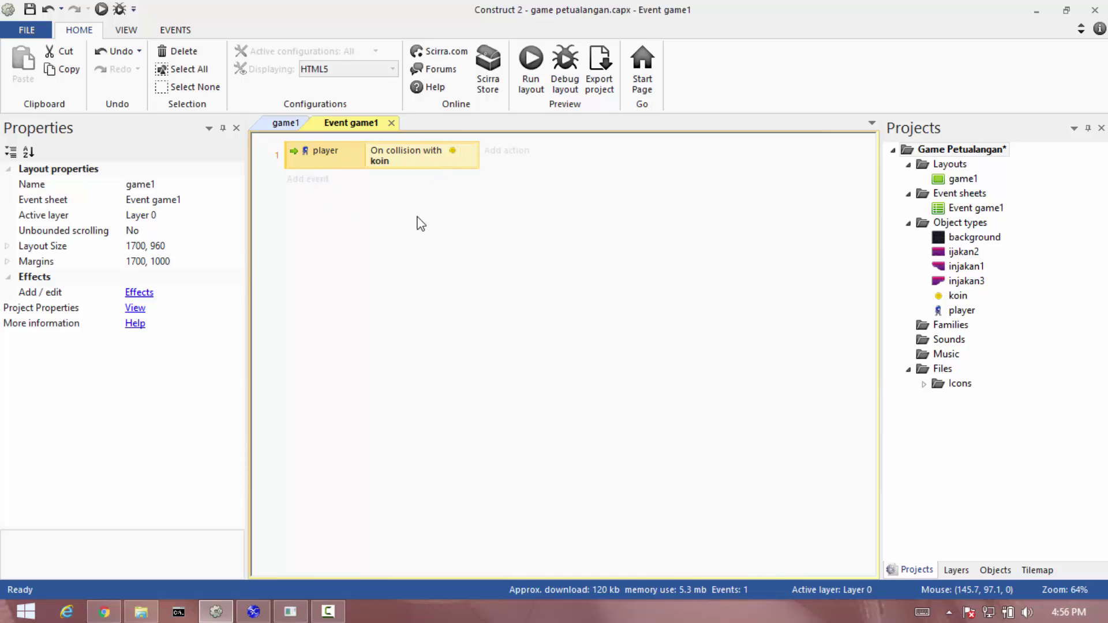
Add a Destroy action for koin to the player collision event.
{"action": "left_click", "coordinate": [500, 154]}
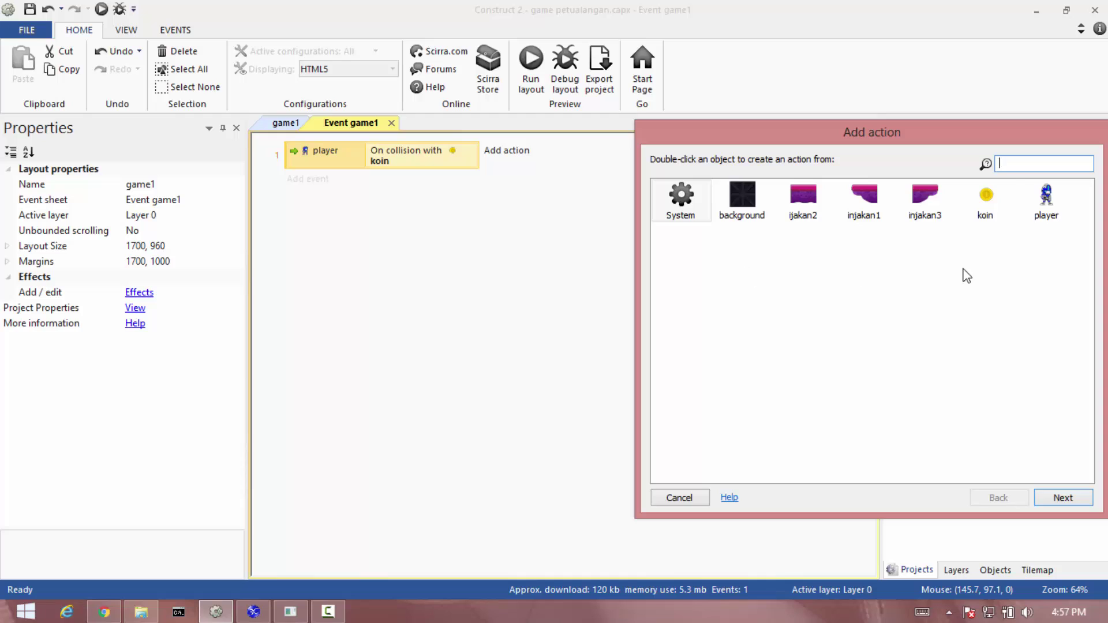
{"action": "left_click", "coordinate": [990, 216]}
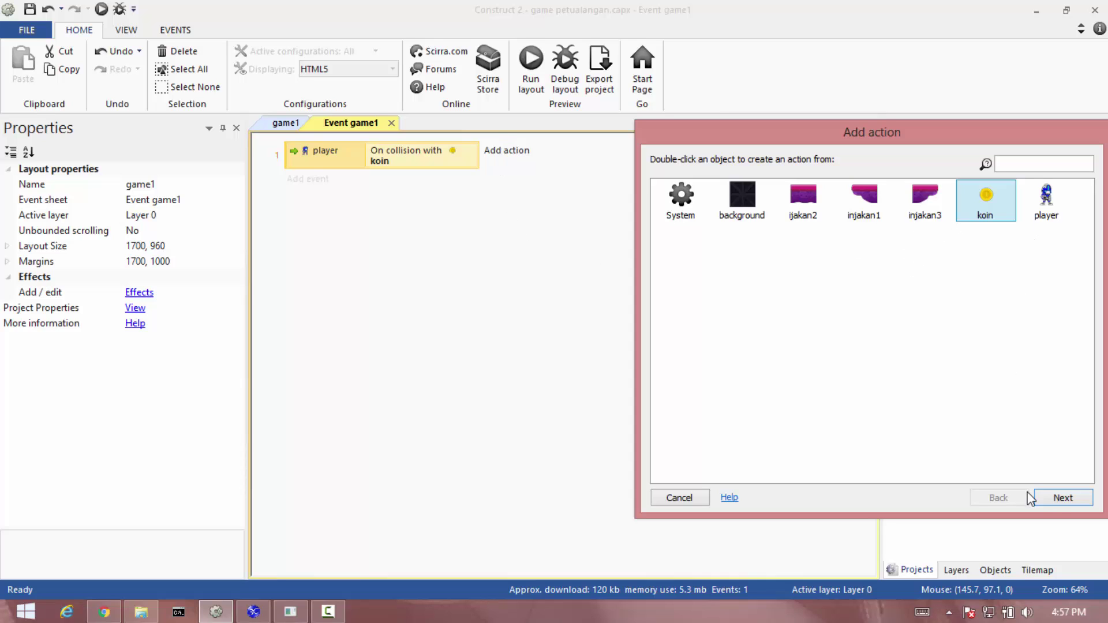
{"action": "left_click", "coordinate": [1053, 500]}
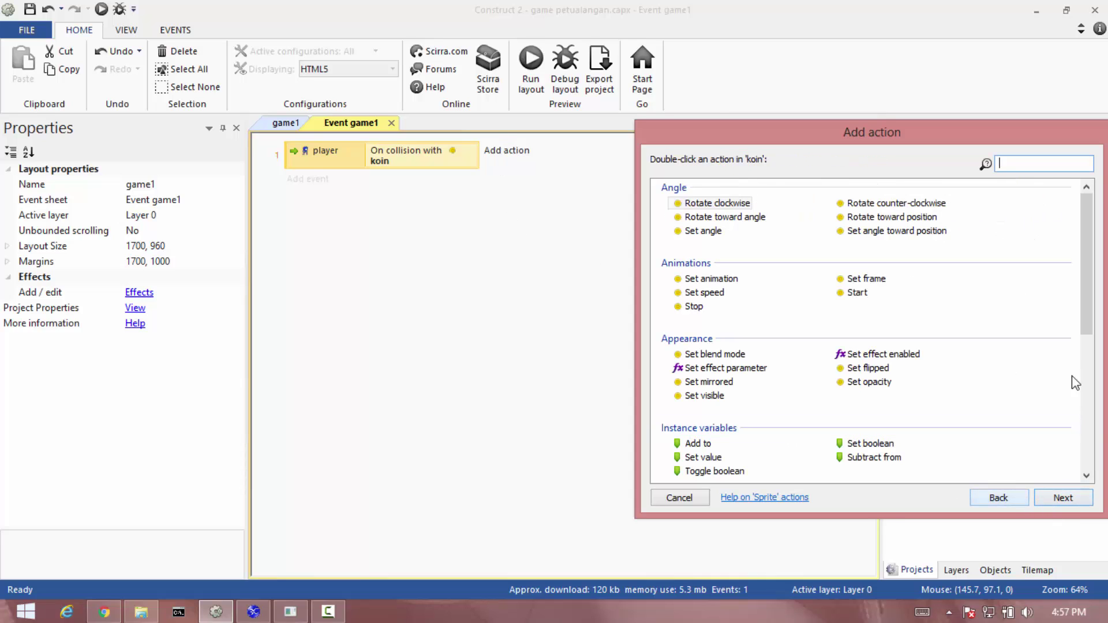
{"action": "scroll", "coordinate": [1091, 381], "scroll_direction": "down", "scroll_amount": 3}
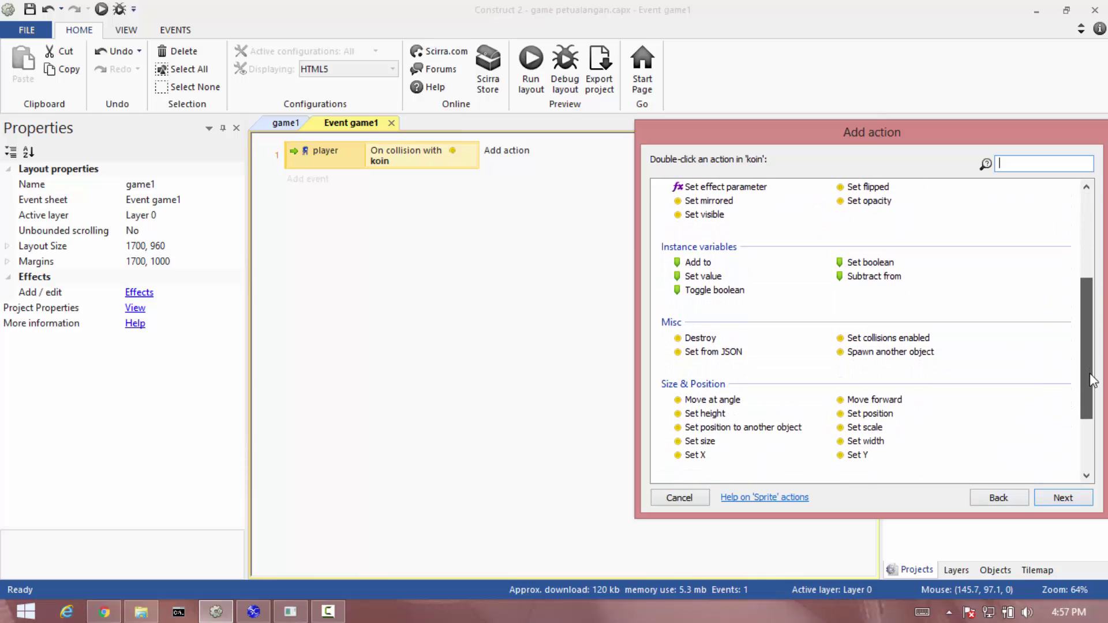
{"action": "left_click", "coordinate": [694, 338]}
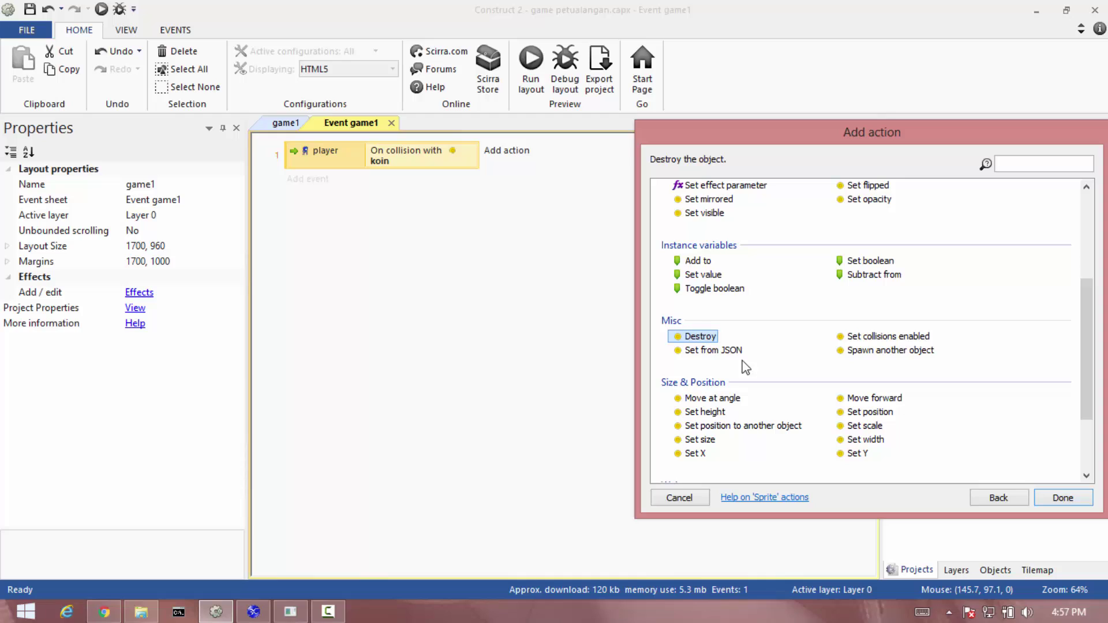
{"action": "left_click", "coordinate": [1051, 499]}
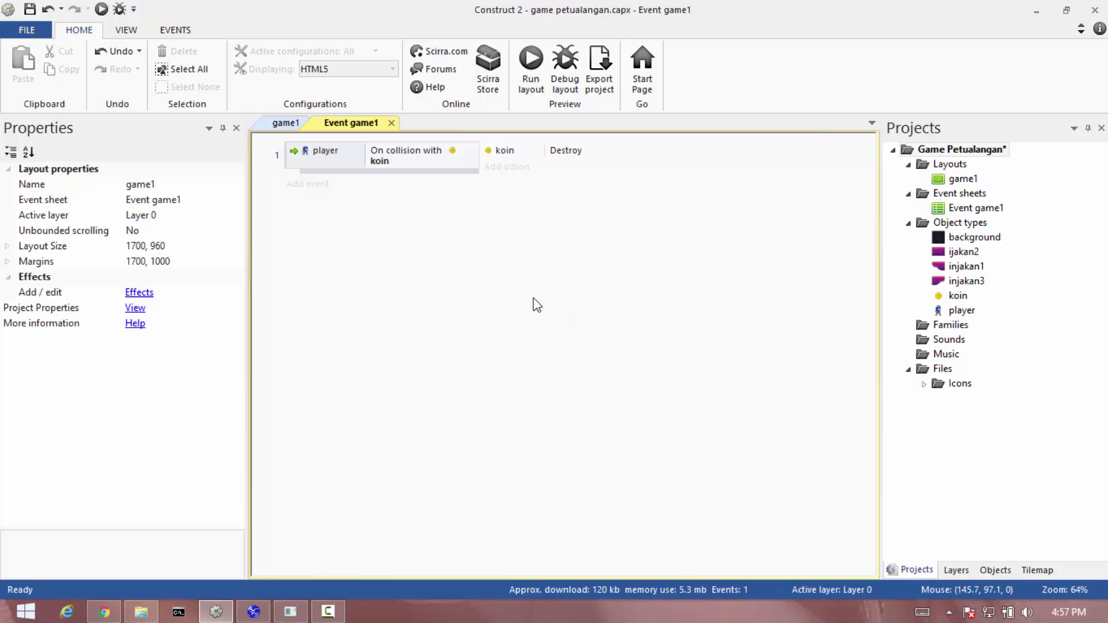
Run the game1 layout in the browser and move the player rightward across the platforms to test collecting the coins.
{"action": "left_click", "coordinate": [290, 124]}
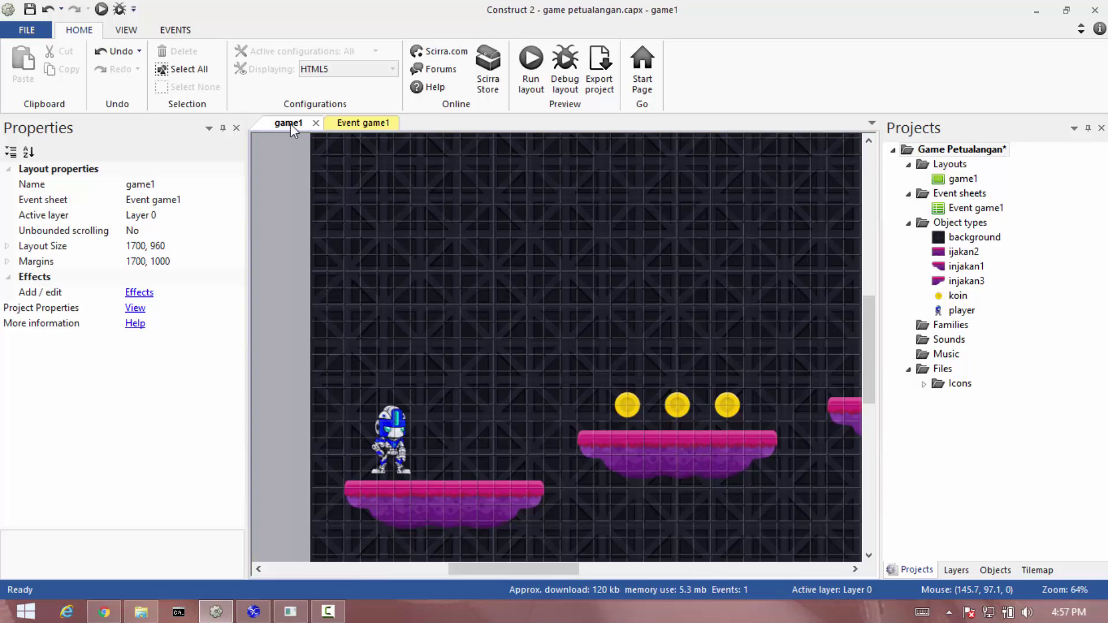
{"action": "left_click", "coordinate": [348, 126]}
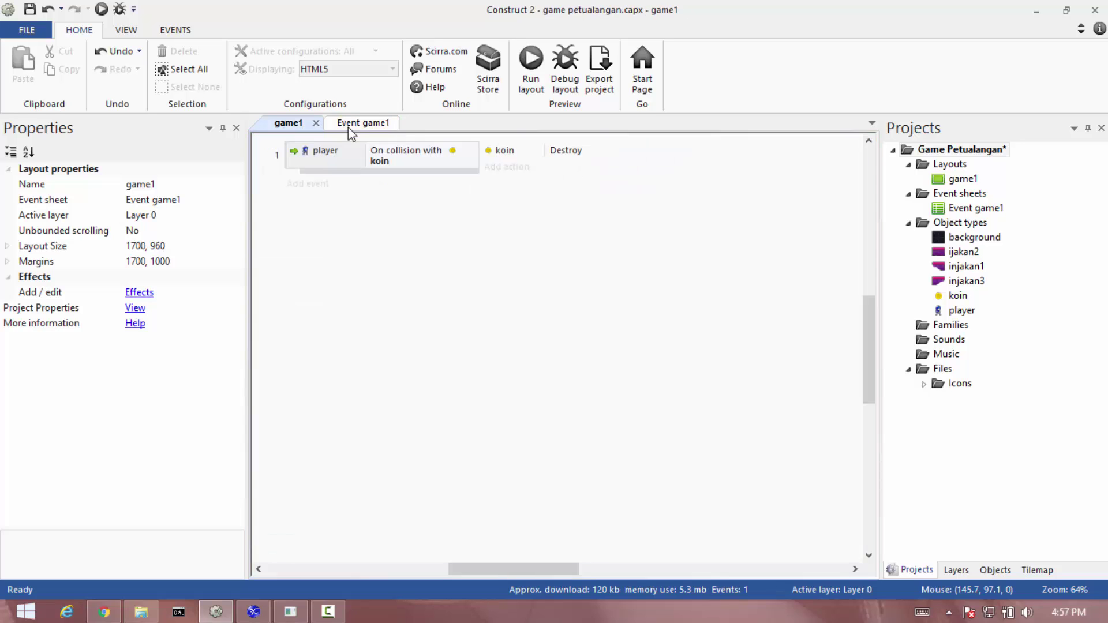
{"action": "left_click", "coordinate": [284, 126]}
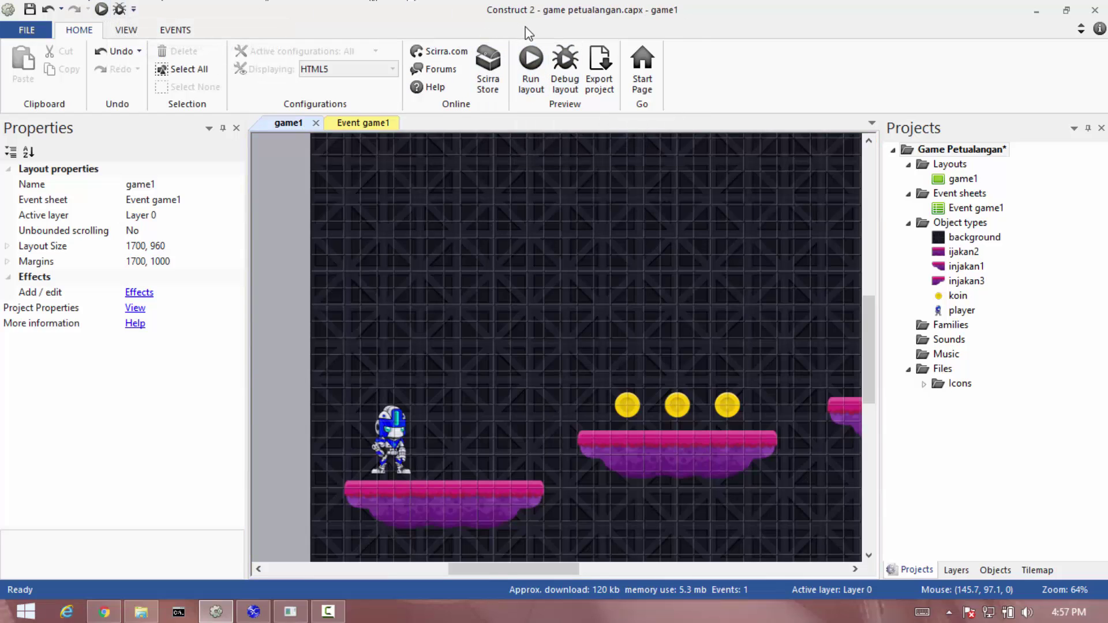
{"action": "left_click", "coordinate": [531, 83]}
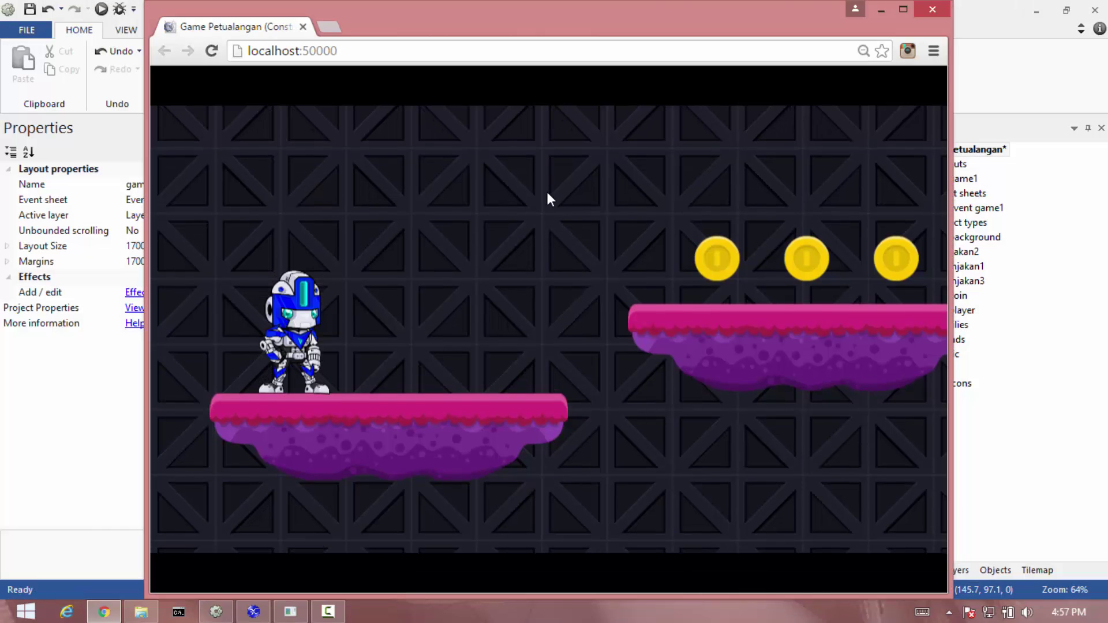
{"action": "key", "text": "Right"}
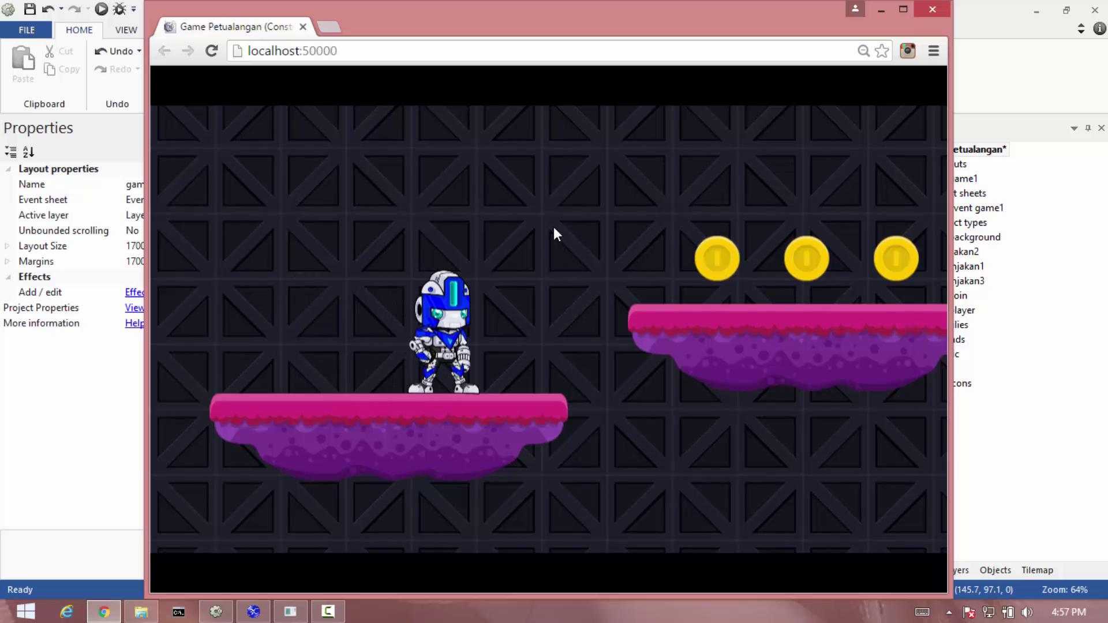
{"action": "key", "text": "Up"}
{"action": "key", "text": "Right"}
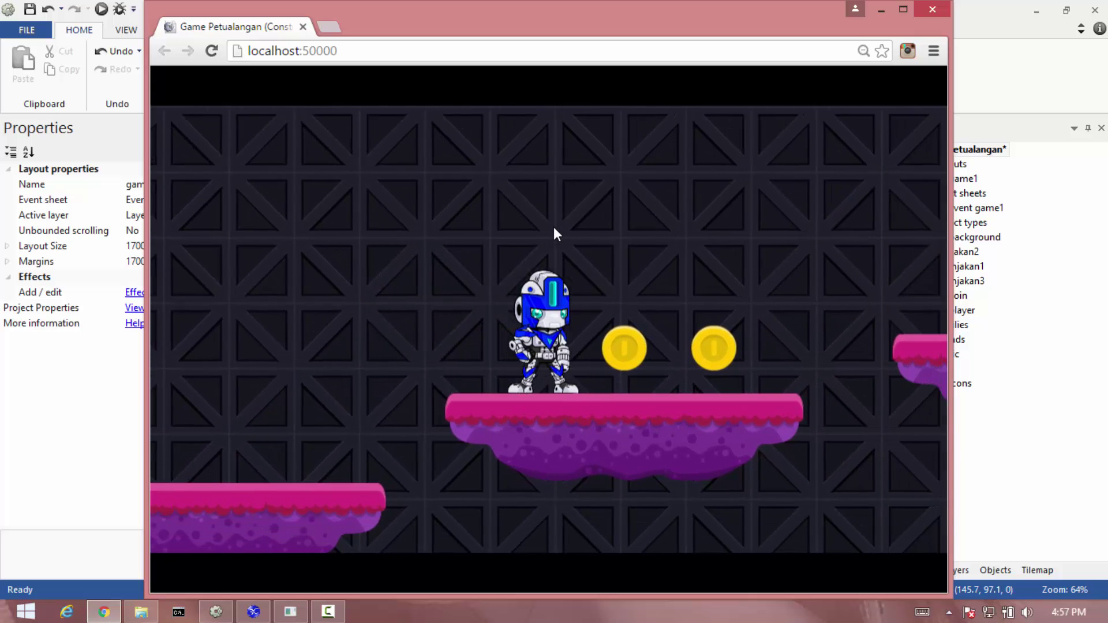
{"action": "key", "text": "Right"}
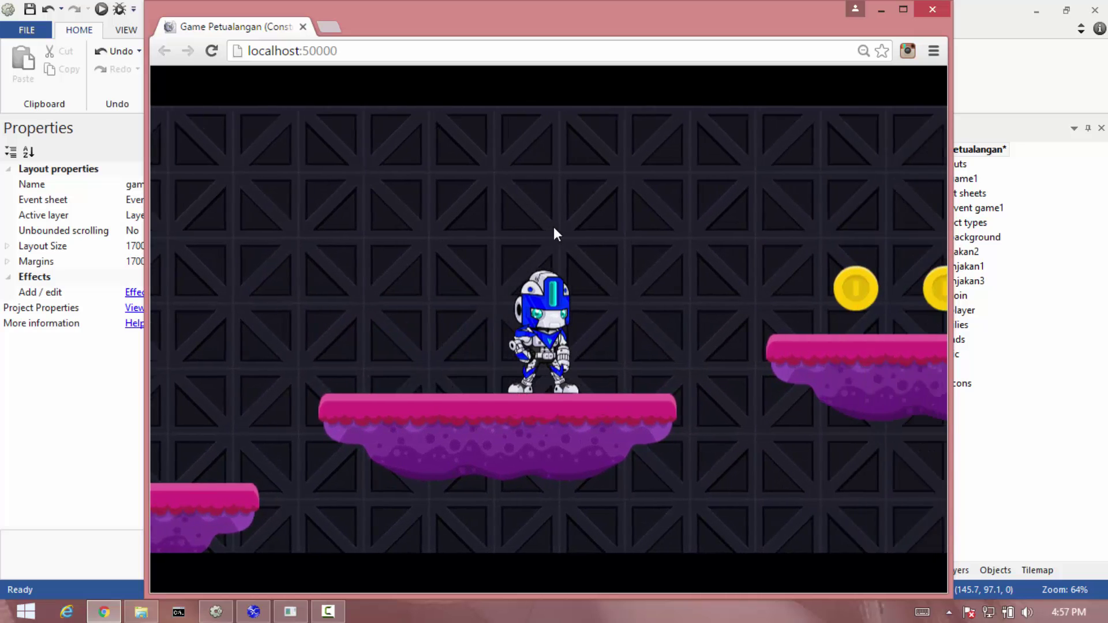
{"action": "key", "text": "Right"}
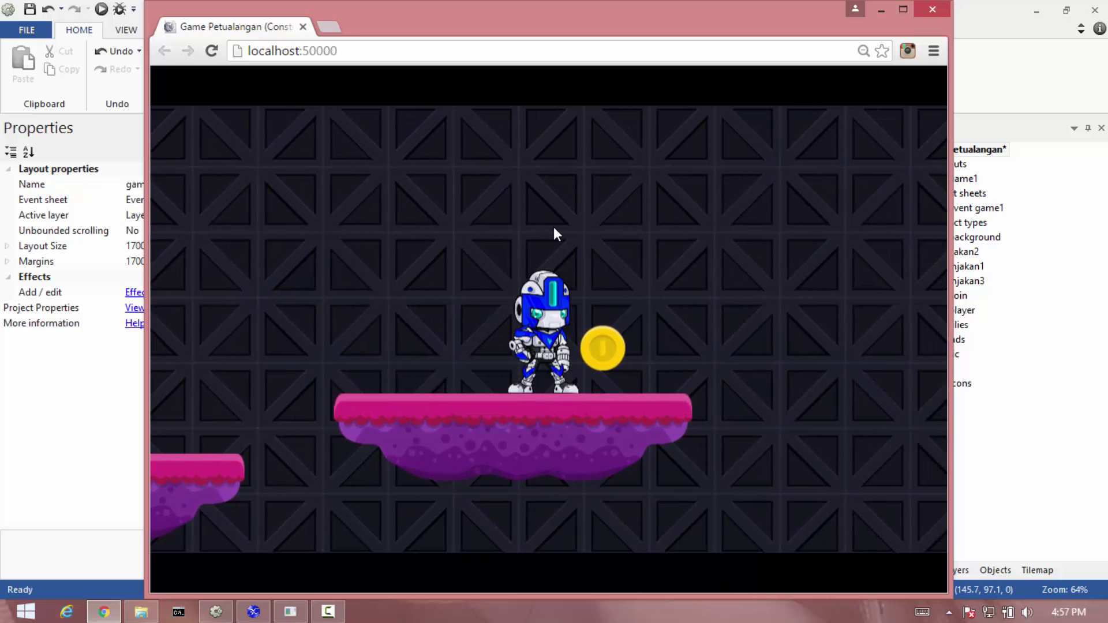
Jump the player back and forth between the first platforms in the preview, and return to the editor.
{"action": "key", "text": "Left"}
{"action": "key", "text": "Up"}
{"action": "key", "text": "Left"}
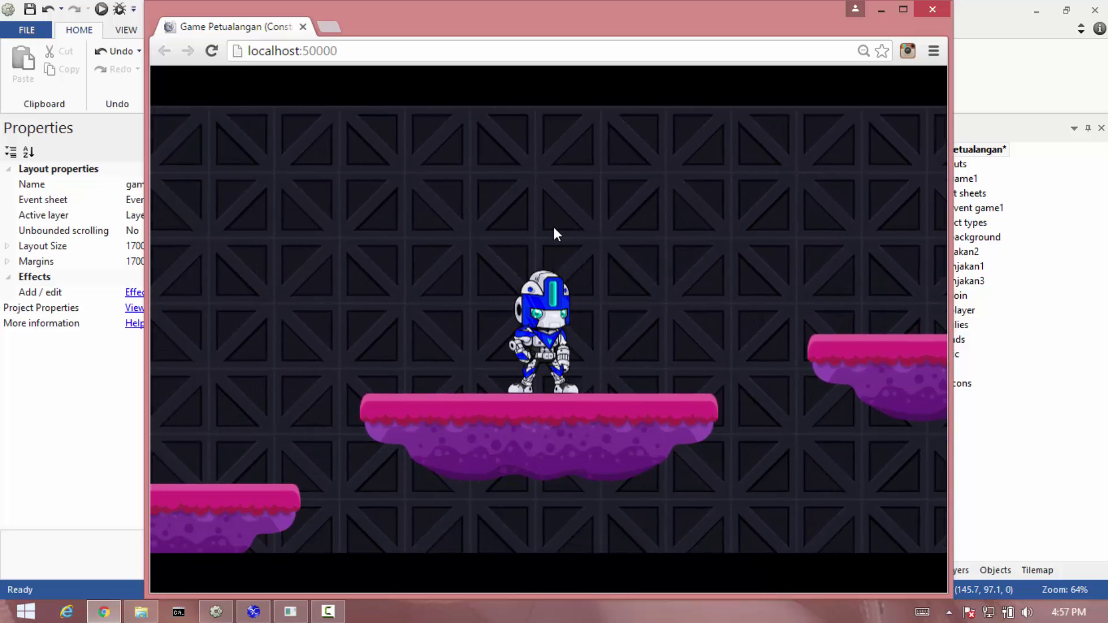
{"action": "key", "text": "Up"}
{"action": "key", "text": "Left"}
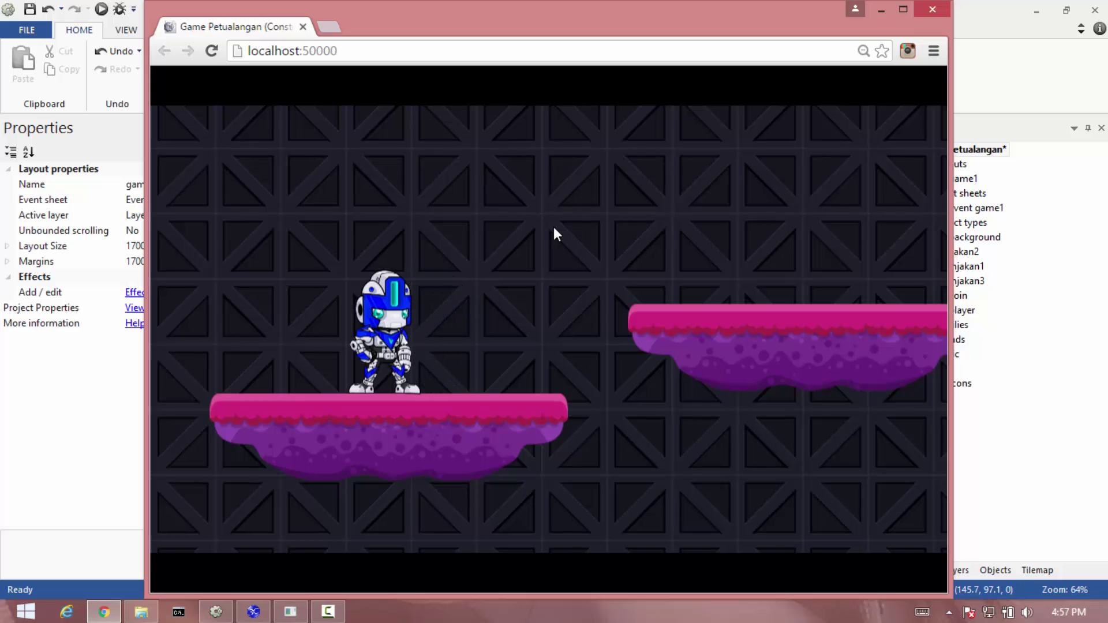
{"action": "key", "text": "Up"}
{"action": "key", "text": "Right"}
{"action": "key", "text": "Right"}
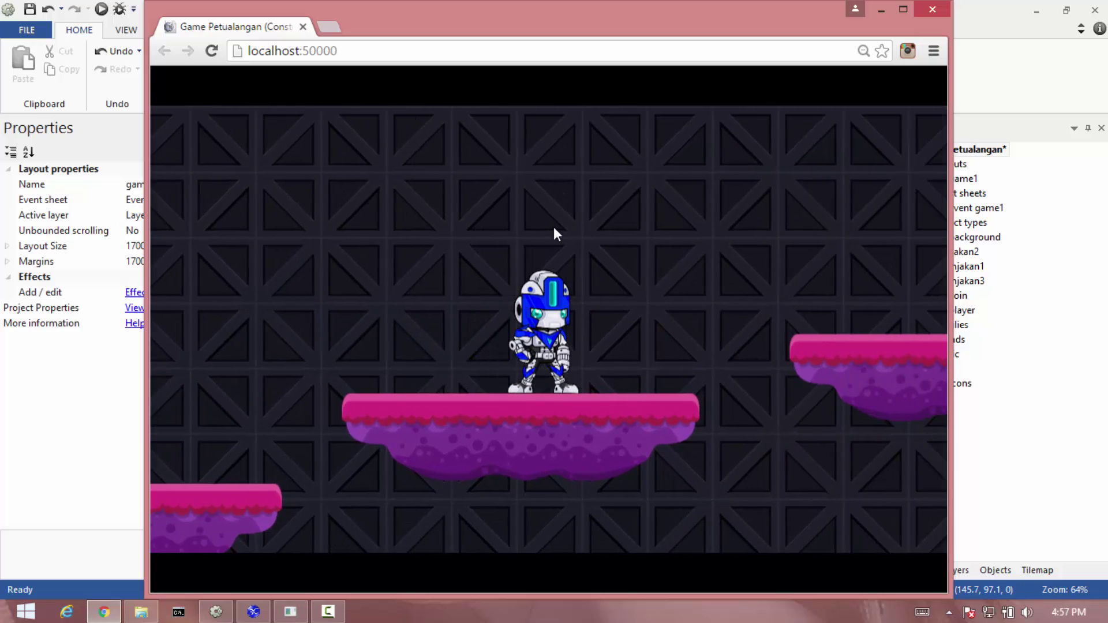
{"action": "key", "text": "Up"}
{"action": "key", "text": "Left"}
{"action": "key", "text": "Up"}
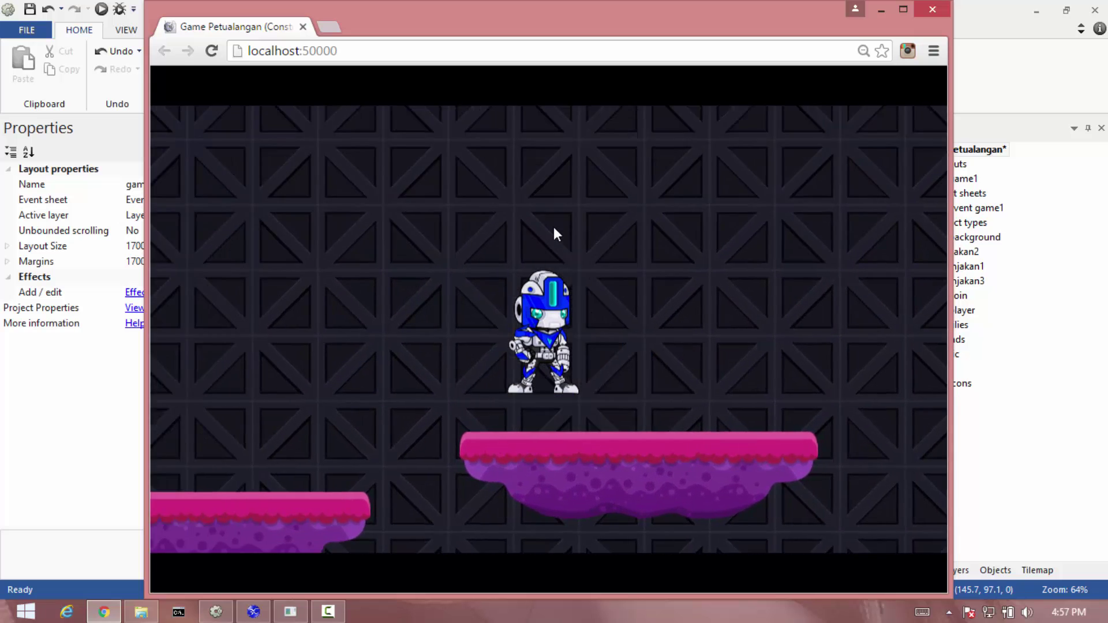
{"action": "key", "text": "Up"}
{"action": "key", "text": "Left"}
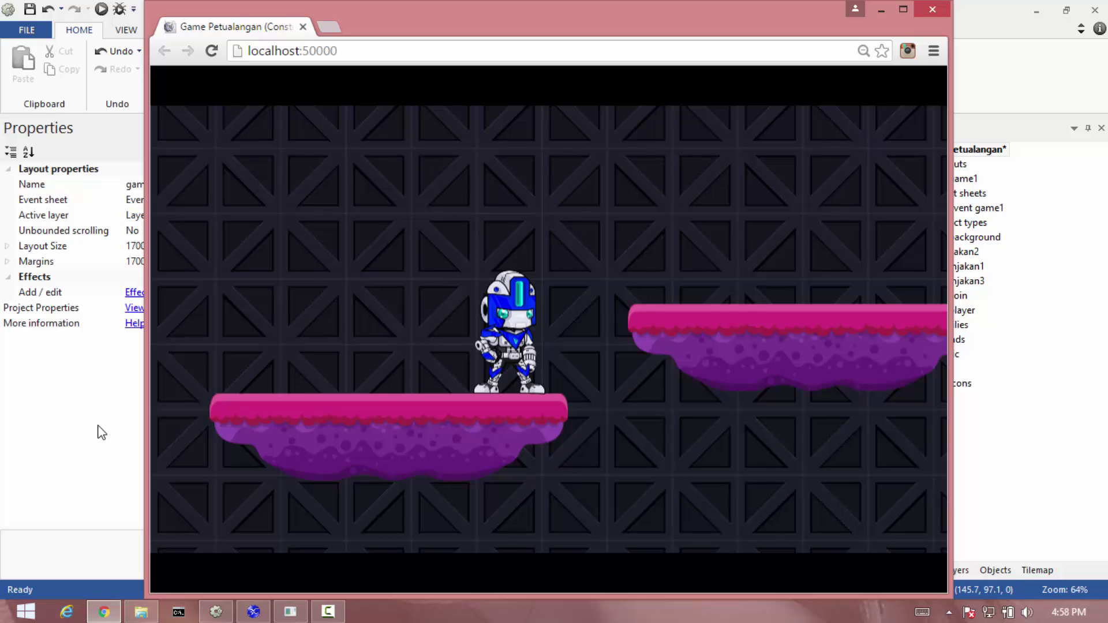
{"action": "left_click", "coordinate": [102, 433]}
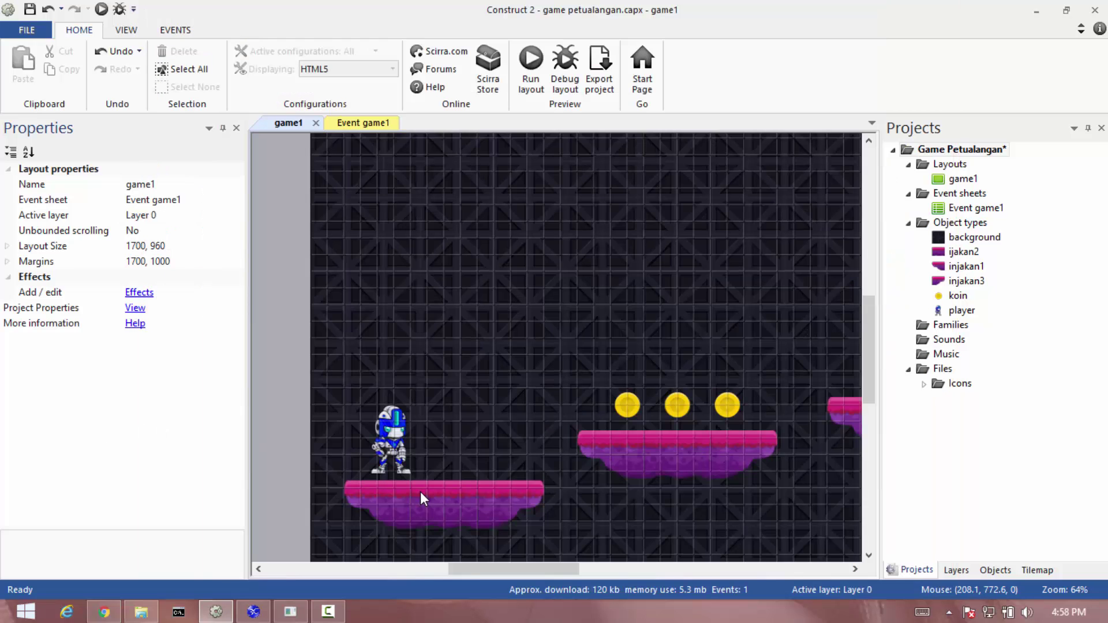
Insert a new Sprite object named koinhancur in the empty area just outside the right edge of the game1 layout.
{"action": "left_click_drag", "start_coordinate": [466, 564], "coordinate": [566, 586]}
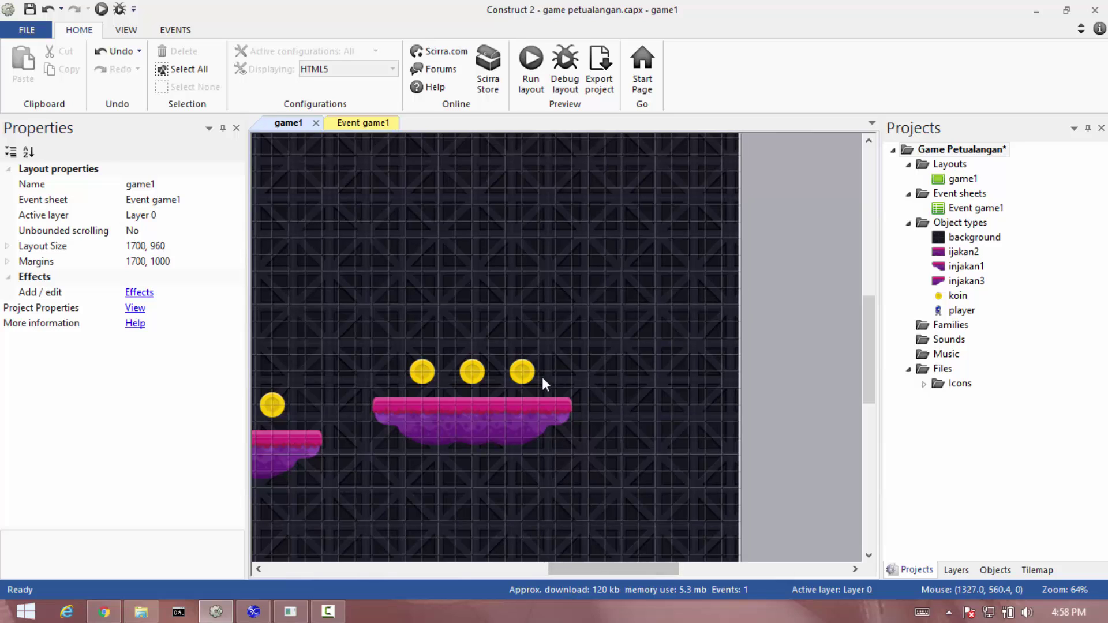
{"action": "left_click", "coordinate": [524, 380]}
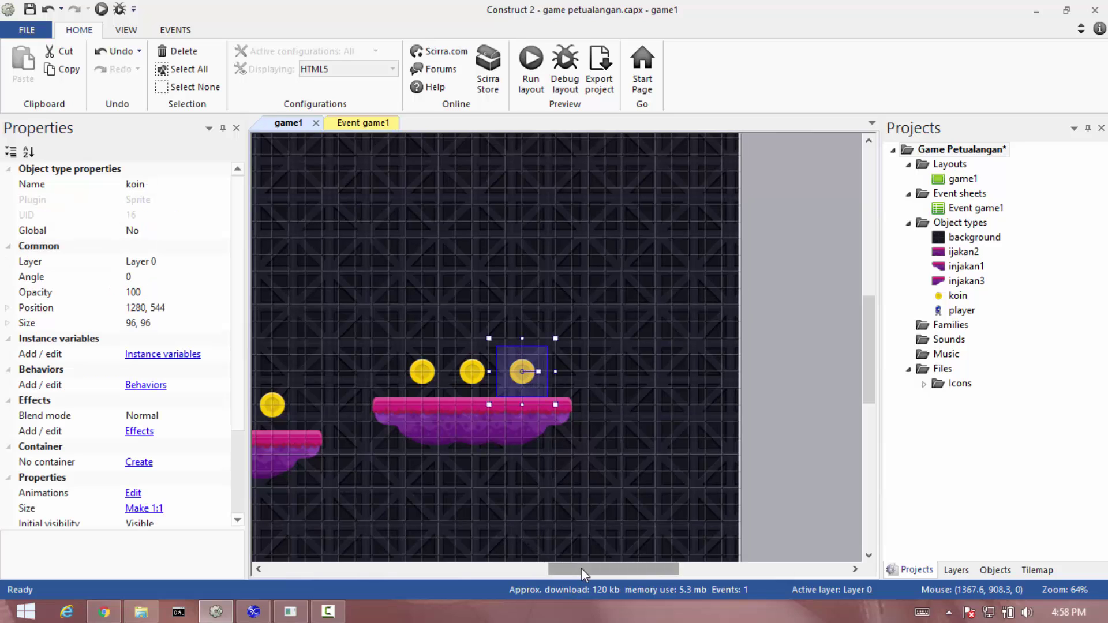
{"action": "left_click", "coordinate": [784, 403]}
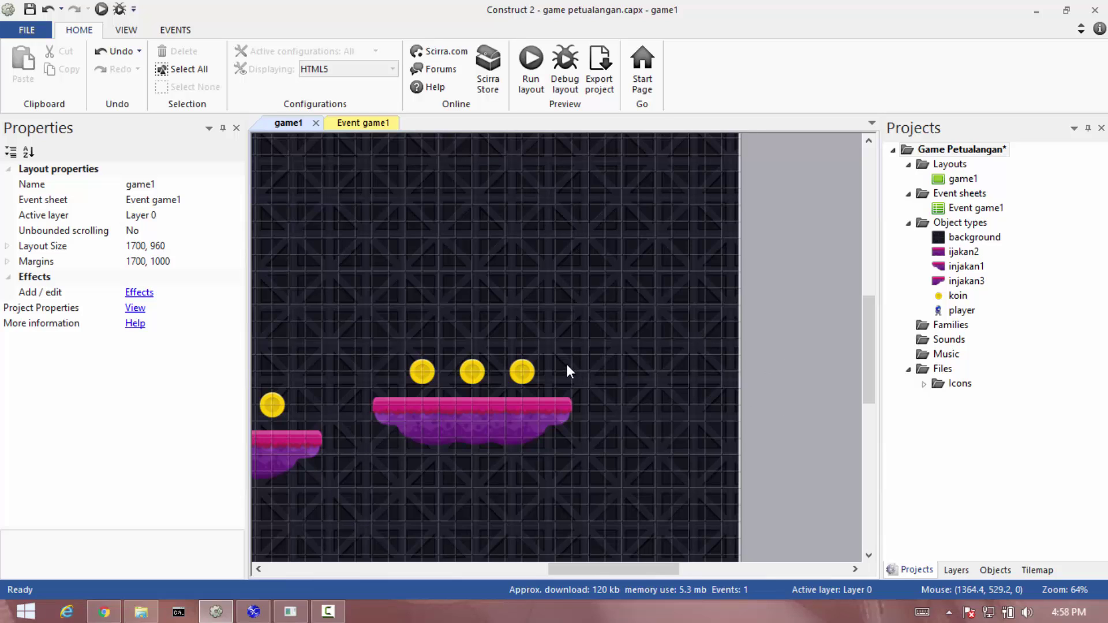
{"action": "right_click", "coordinate": [795, 380]}
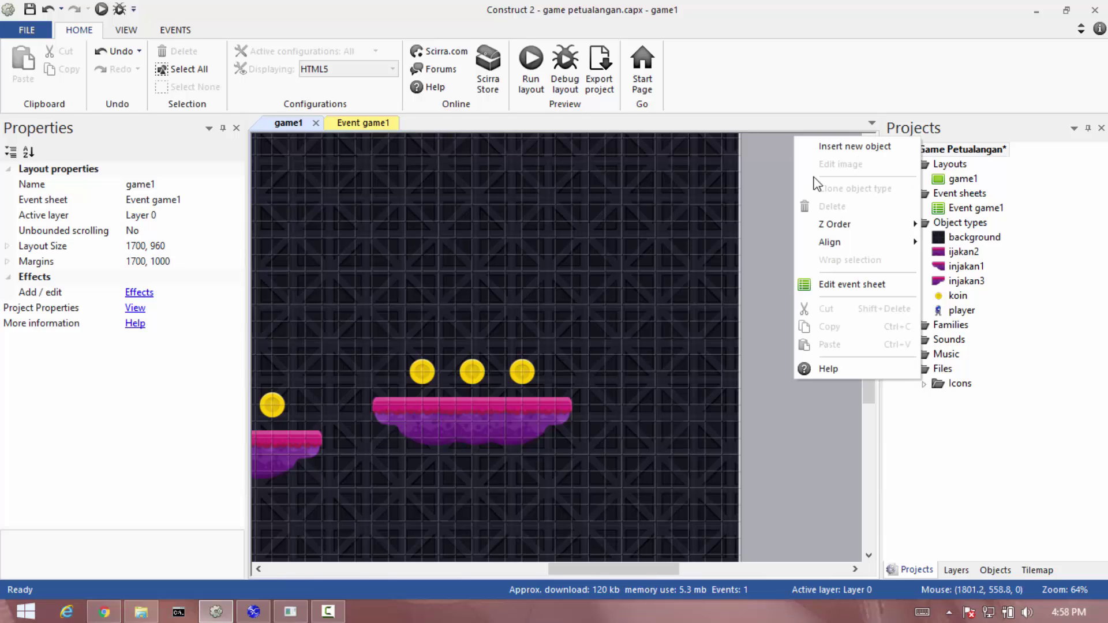
{"action": "left_click", "coordinate": [818, 151]}
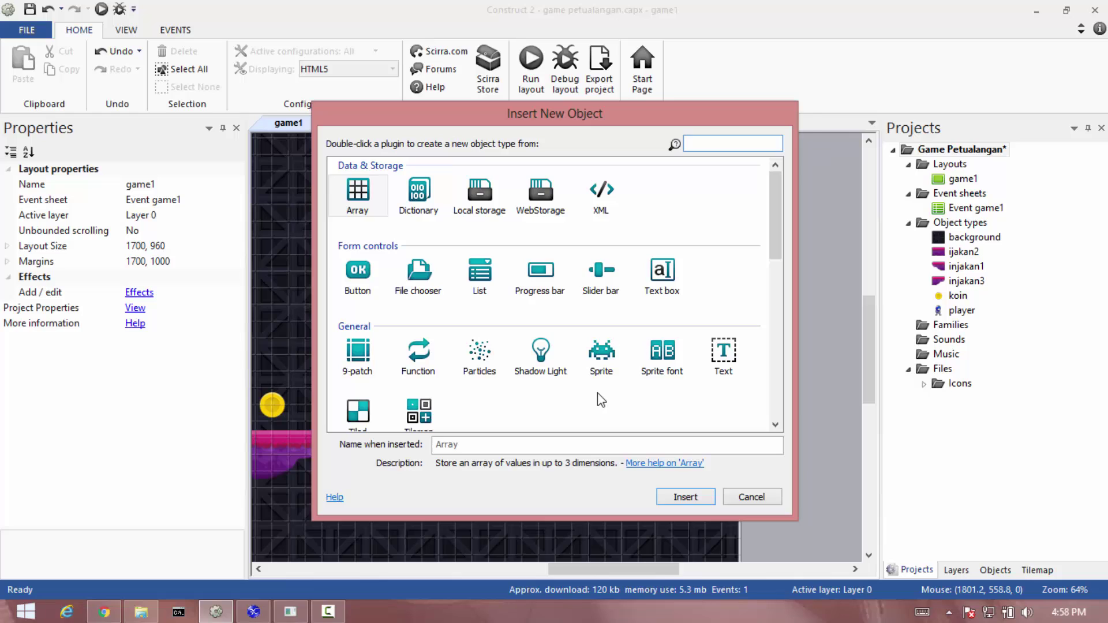
{"action": "left_click", "coordinate": [524, 445]}
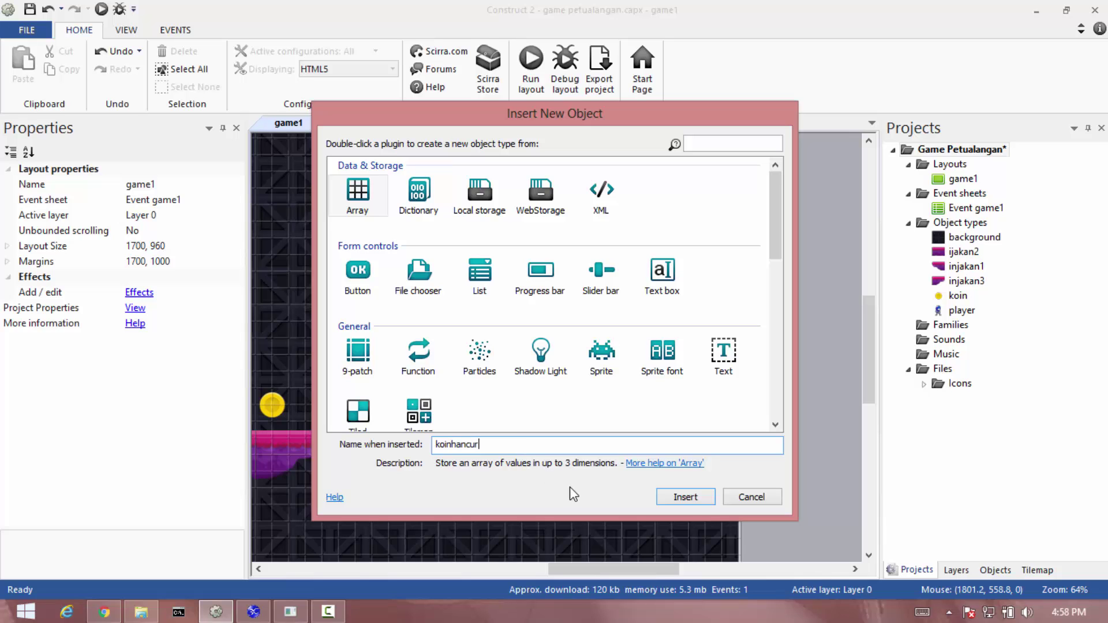
{"action": "left_click", "coordinate": [603, 366]}
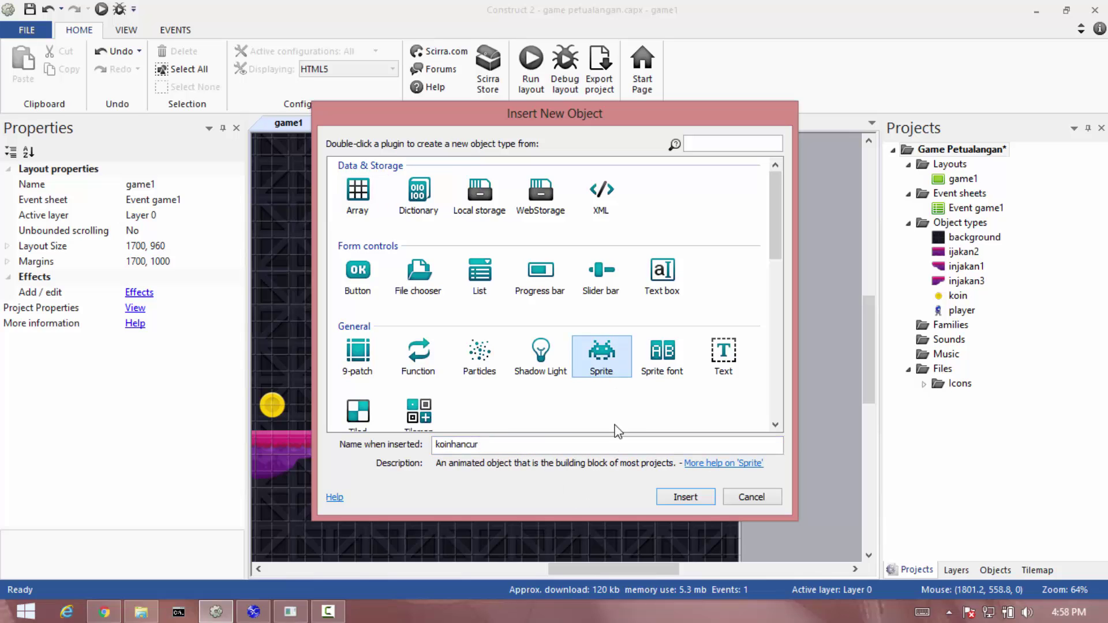
{"action": "left_click", "coordinate": [683, 496]}
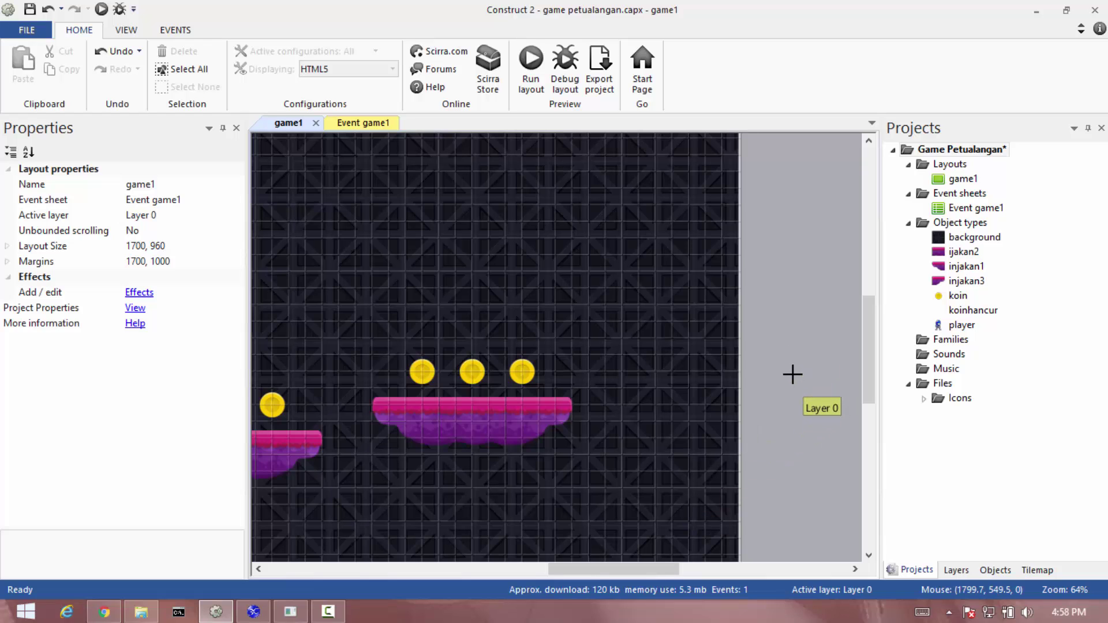
{"action": "left_click", "coordinate": [792, 374]}
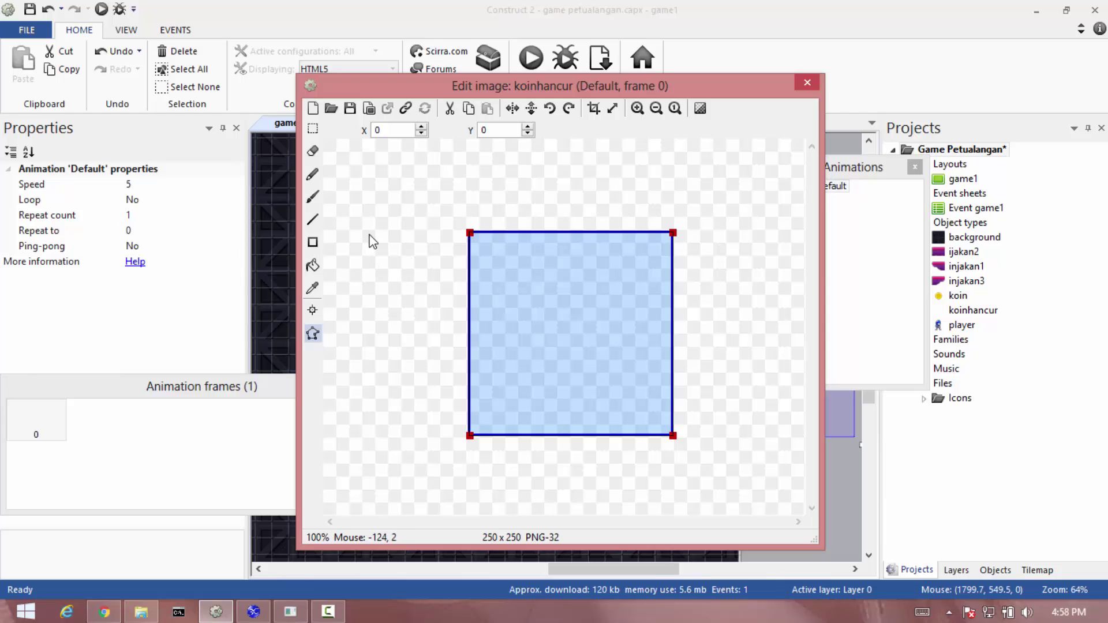
Load sprite35-sheet0.png from the Assets folder as the koinhancur image and close the image editor.
{"action": "left_click", "coordinate": [330, 108]}
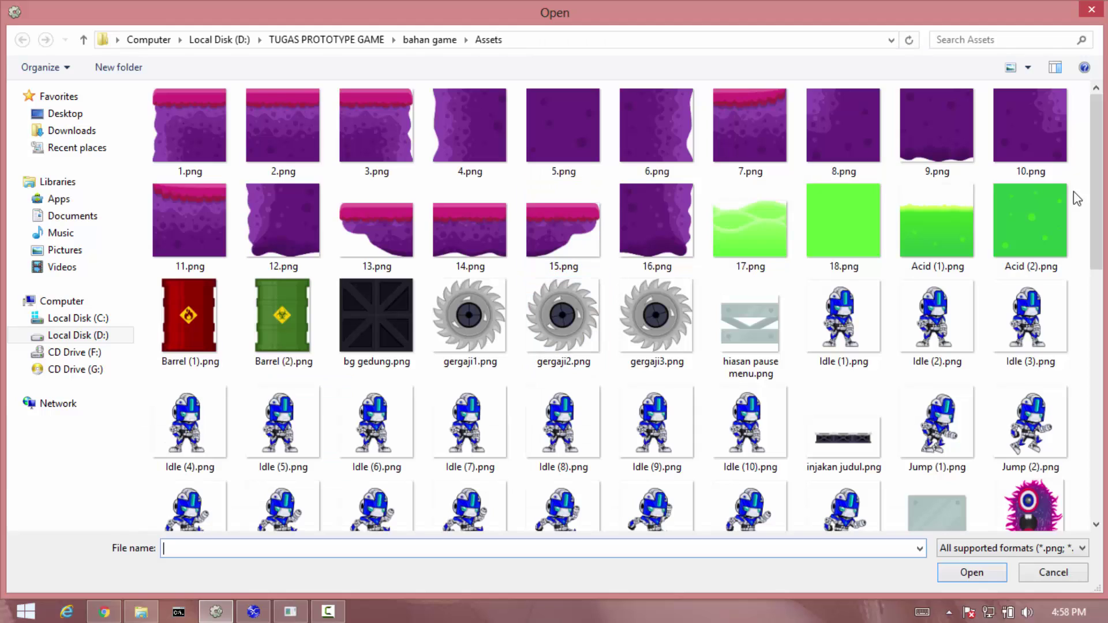
{"action": "left_click_drag", "start_coordinate": [1092, 187], "coordinate": [1099, 433]}
{"action": "left_click", "coordinate": [283, 376]}
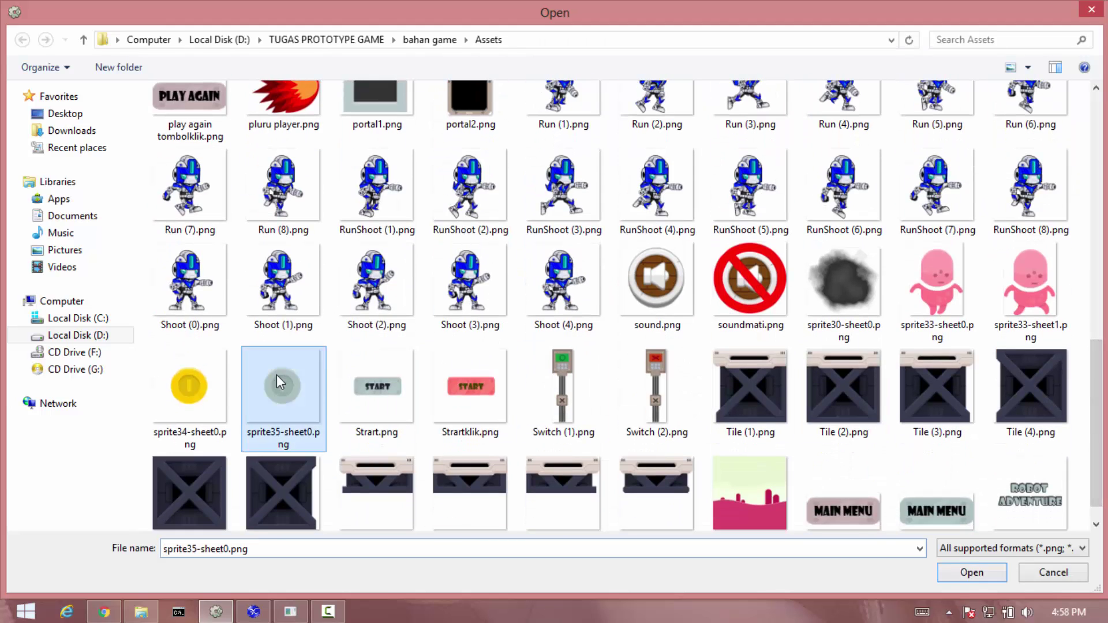
{"action": "left_click", "coordinate": [977, 573]}
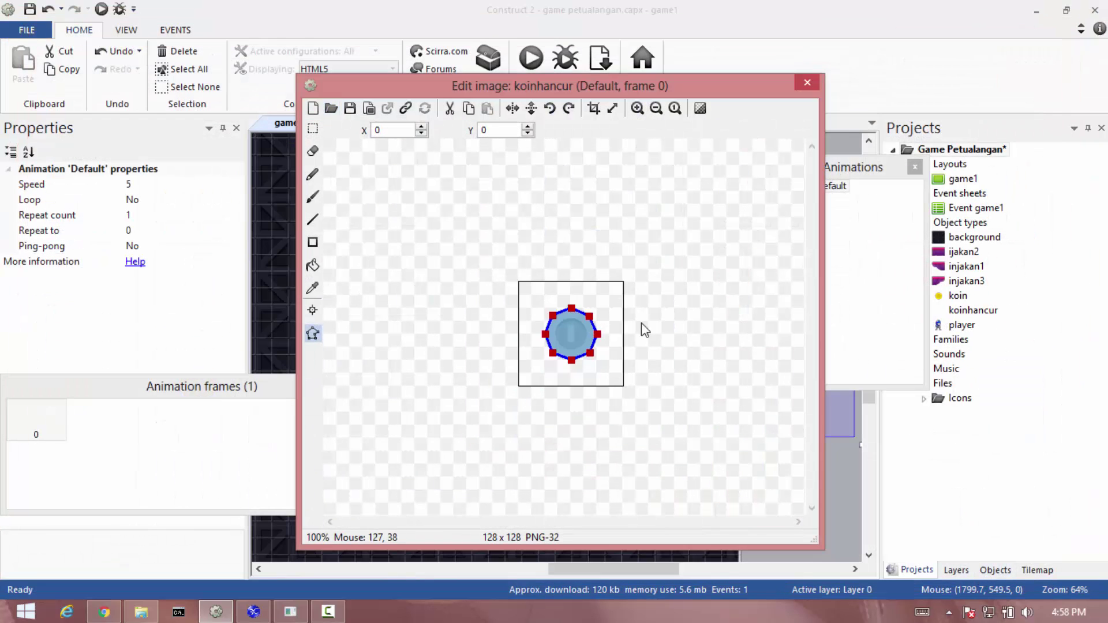
{"action": "left_click", "coordinate": [805, 85]}
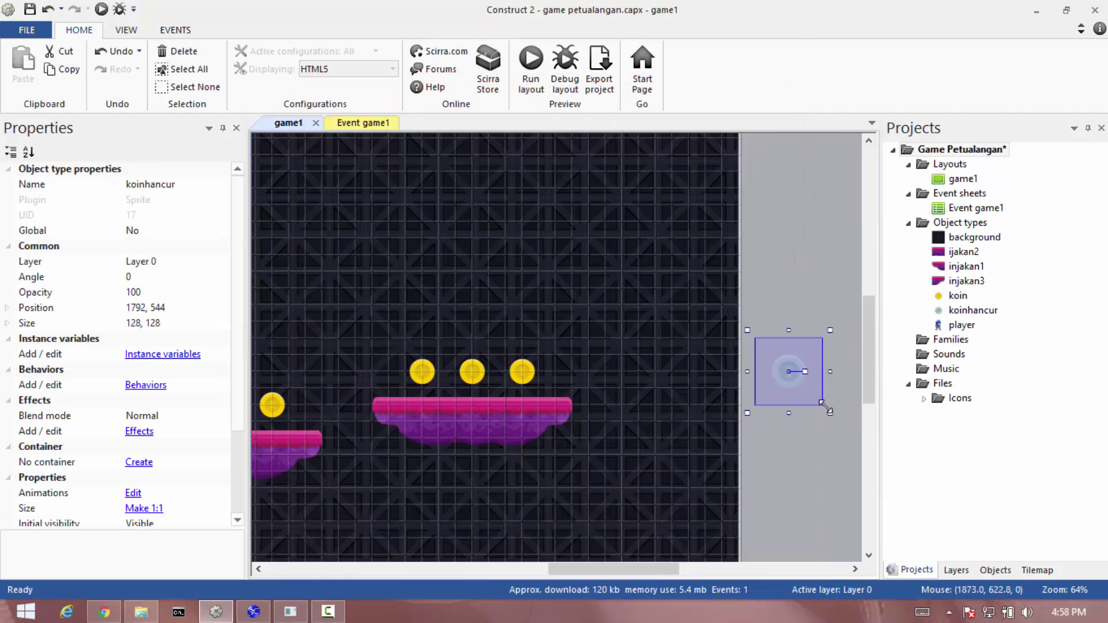
Resize the koinhancur sprite to 96 × 96 and deselect it.
{"action": "left_click_drag", "start_coordinate": [830, 413], "coordinate": [790, 384]}
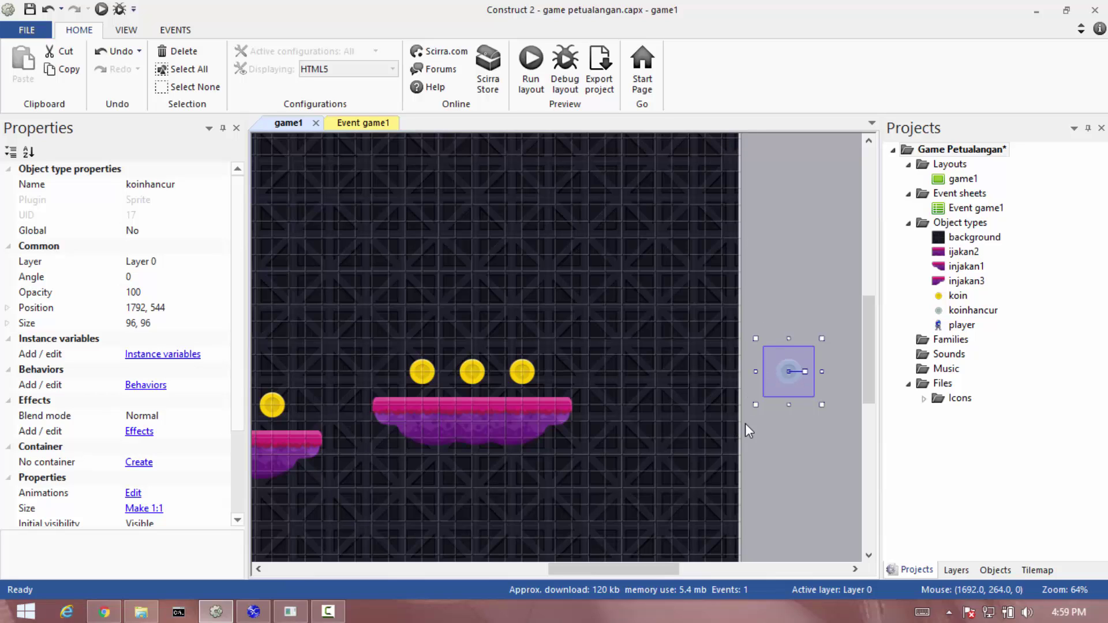
{"action": "left_click", "coordinate": [746, 484]}
{"action": "left_click", "coordinate": [793, 375]}
{"action": "left_click", "coordinate": [818, 427]}
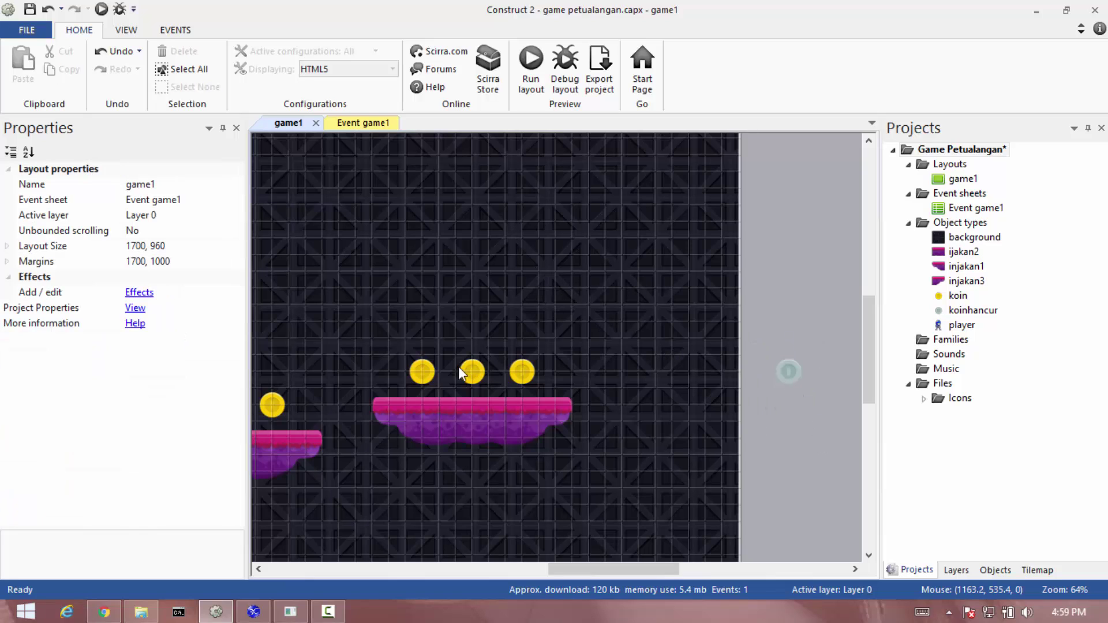
Set the blend mode of the koinhancur sprite outside the layout to Additive.
{"action": "left_click", "coordinate": [424, 372]}
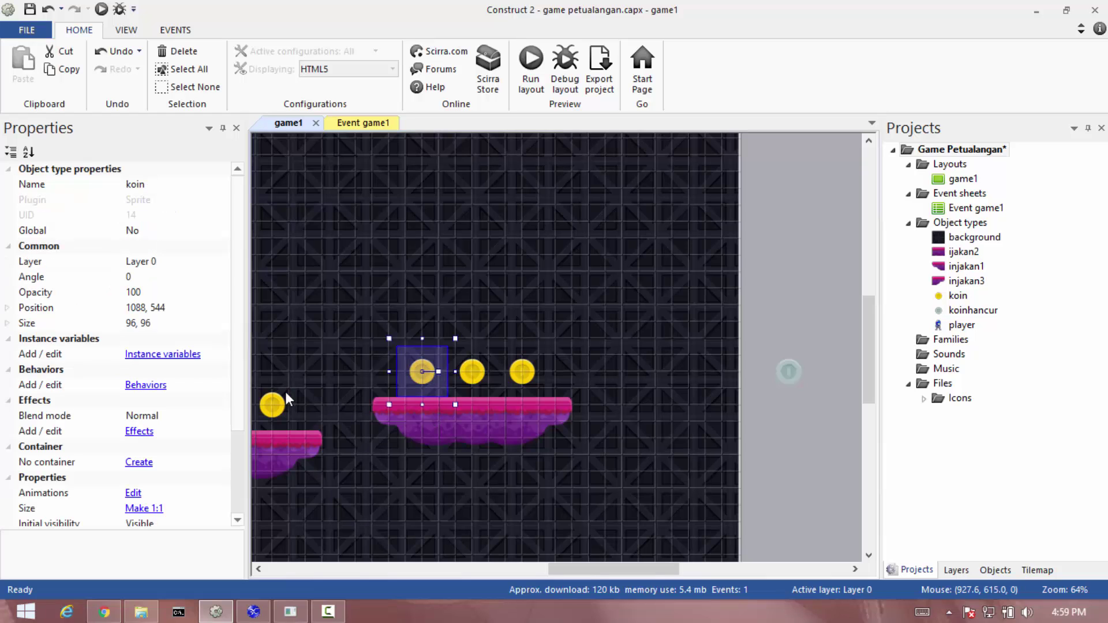
{"action": "mouse_move", "coordinate": [582, 569]}
{"action": "left_mouse_down"}
{"action": "mouse_move", "coordinate": [547, 569]}
{"action": "mouse_move", "coordinate": [590, 573]}
{"action": "left_mouse_up"}
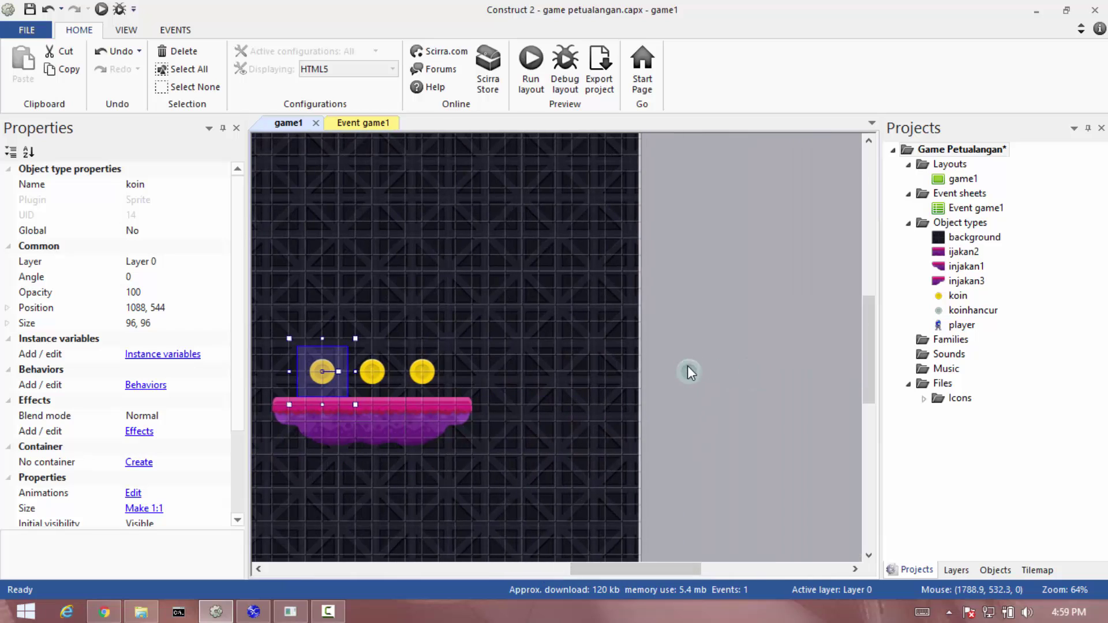
{"action": "left_click", "coordinate": [688, 368]}
{"action": "left_click_drag", "start_coordinate": [243, 327], "coordinate": [238, 357]}
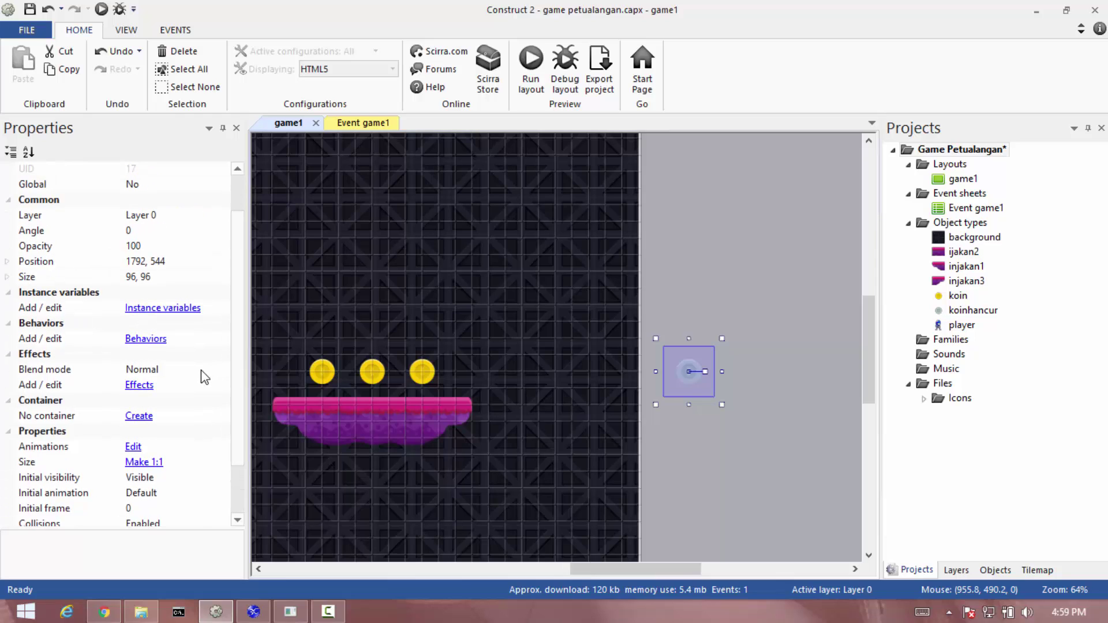
{"action": "left_click", "coordinate": [223, 369]}
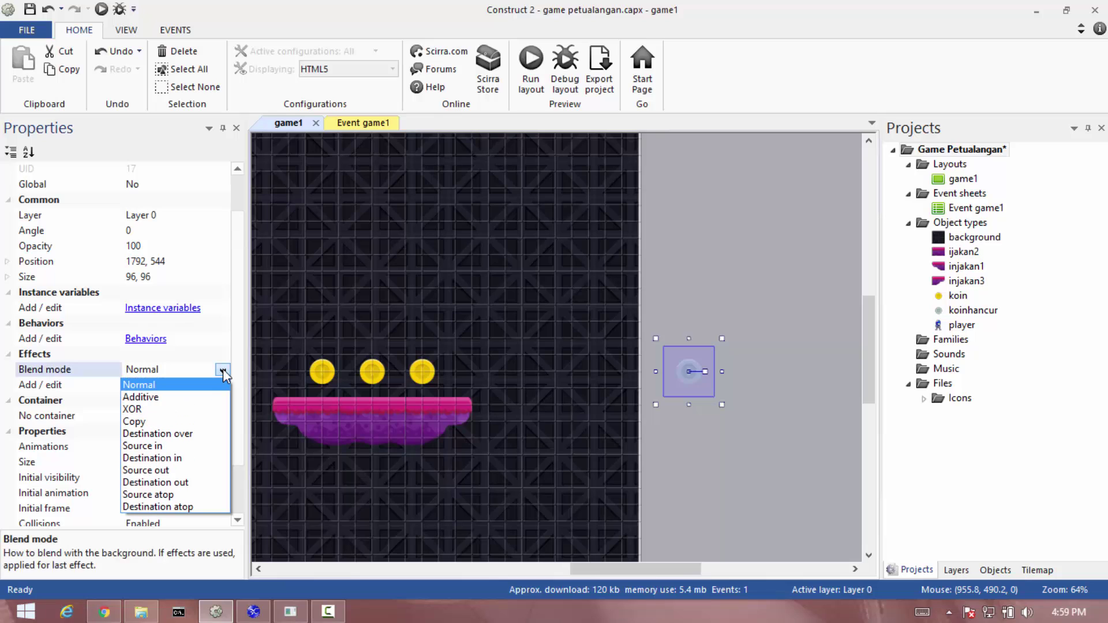
{"action": "left_click", "coordinate": [181, 398]}
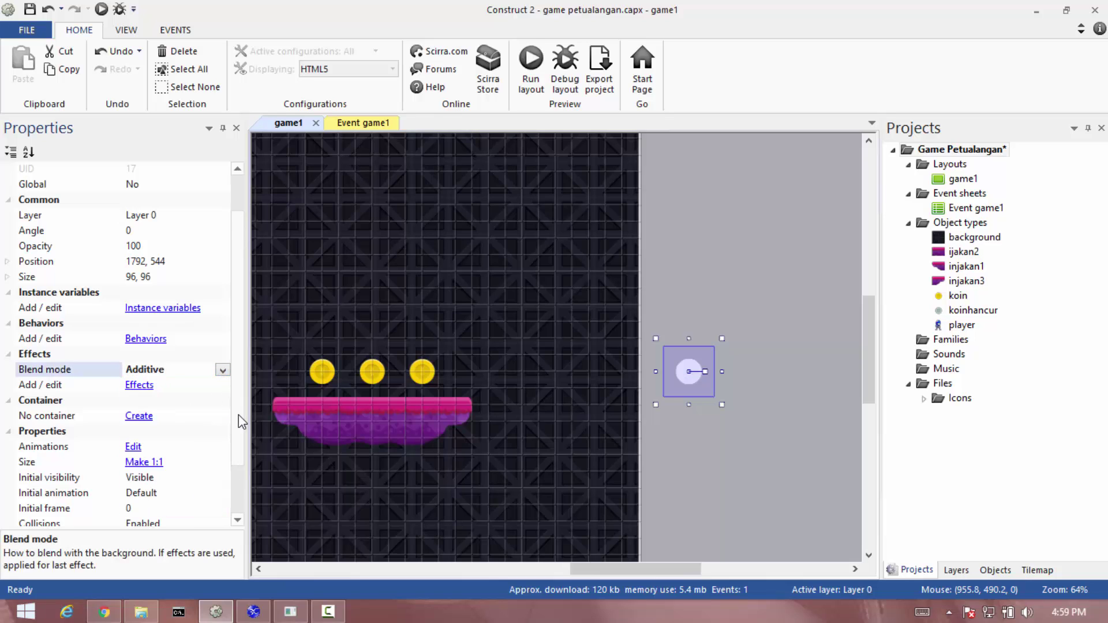
{"action": "left_click", "coordinate": [704, 447]}
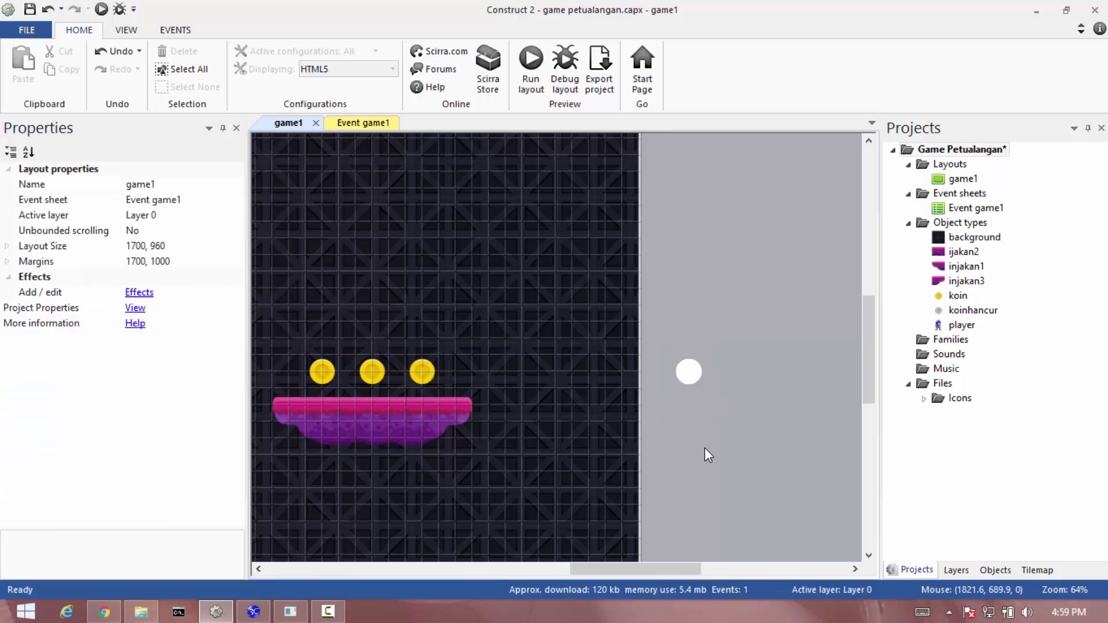
Add the Fade behavior to the koinhancur sprite and move the sprite to position 1824, 544 outside the layout.
{"action": "left_click", "coordinate": [689, 375]}
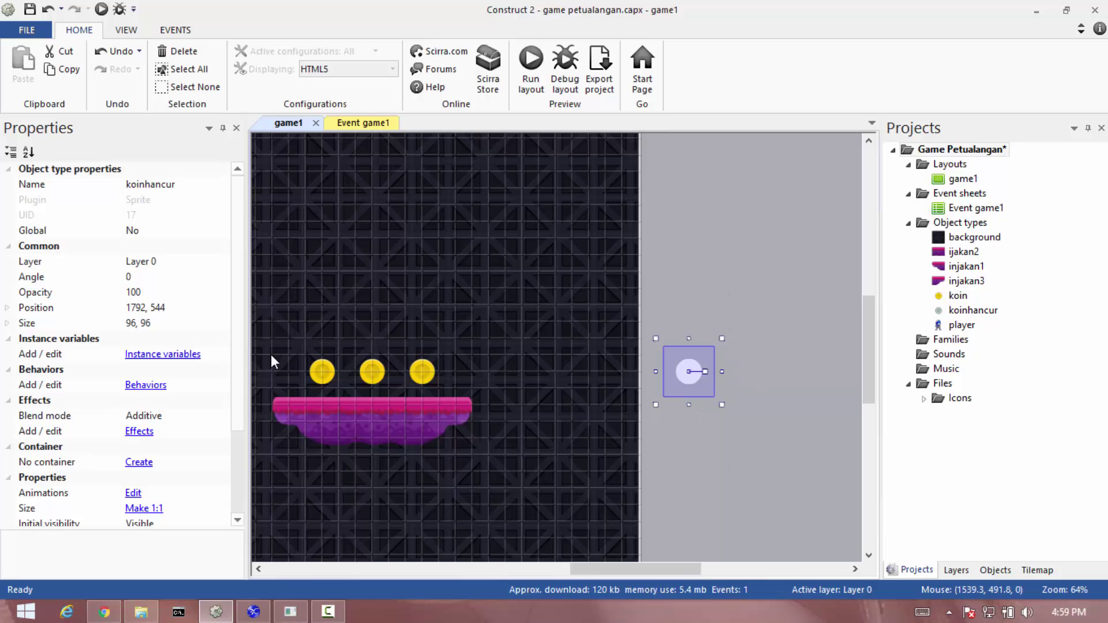
{"action": "left_click", "coordinate": [145, 385]}
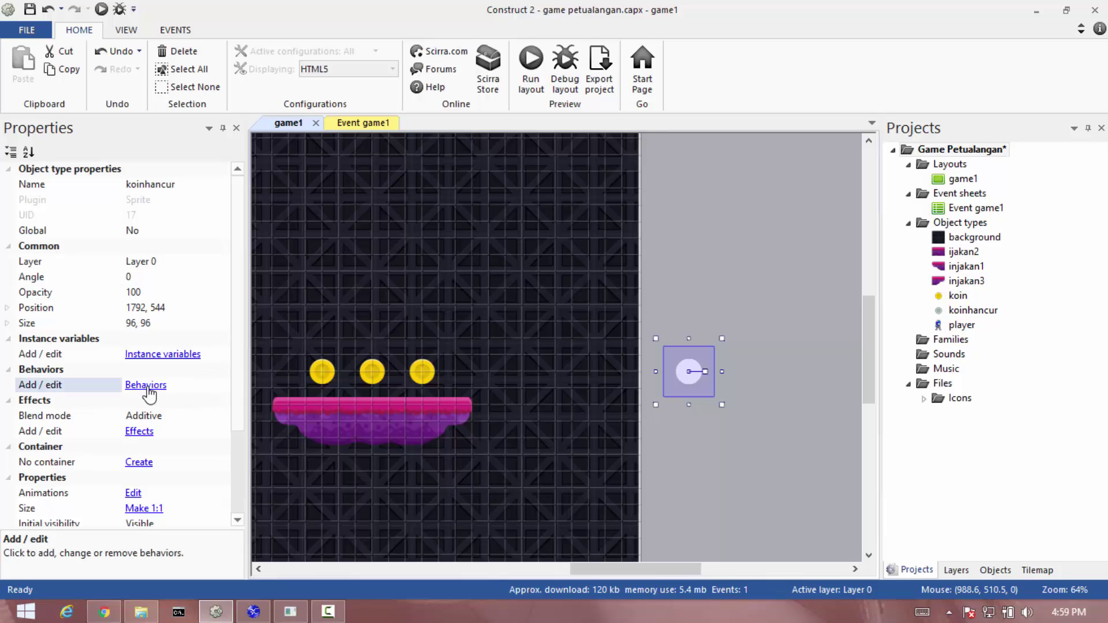
{"action": "left_click", "coordinate": [435, 233]}
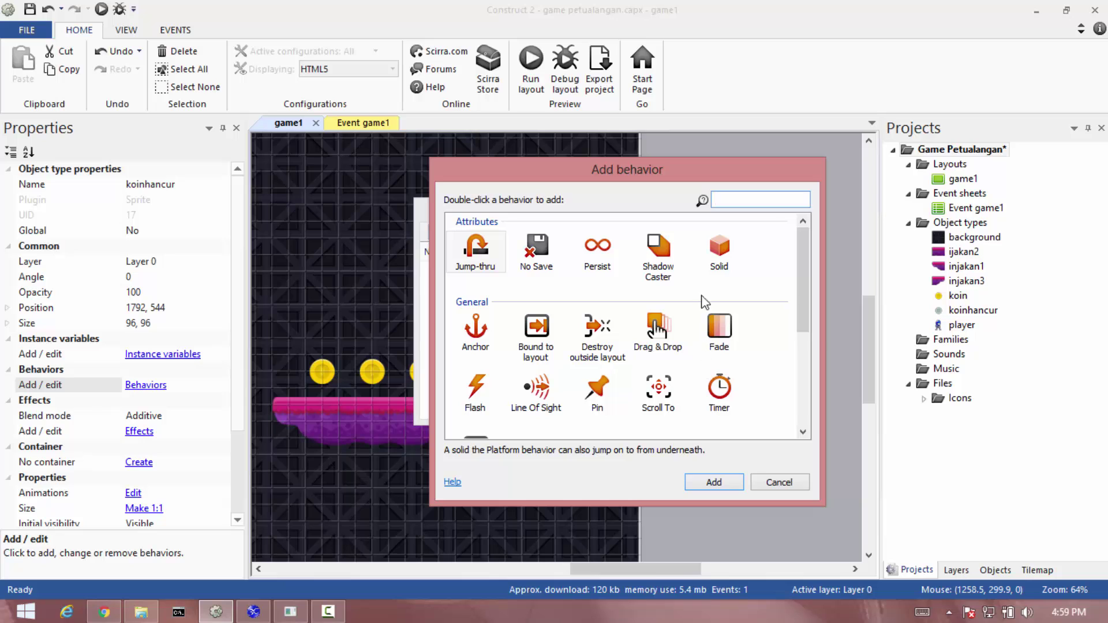
{"action": "left_click", "coordinate": [719, 346]}
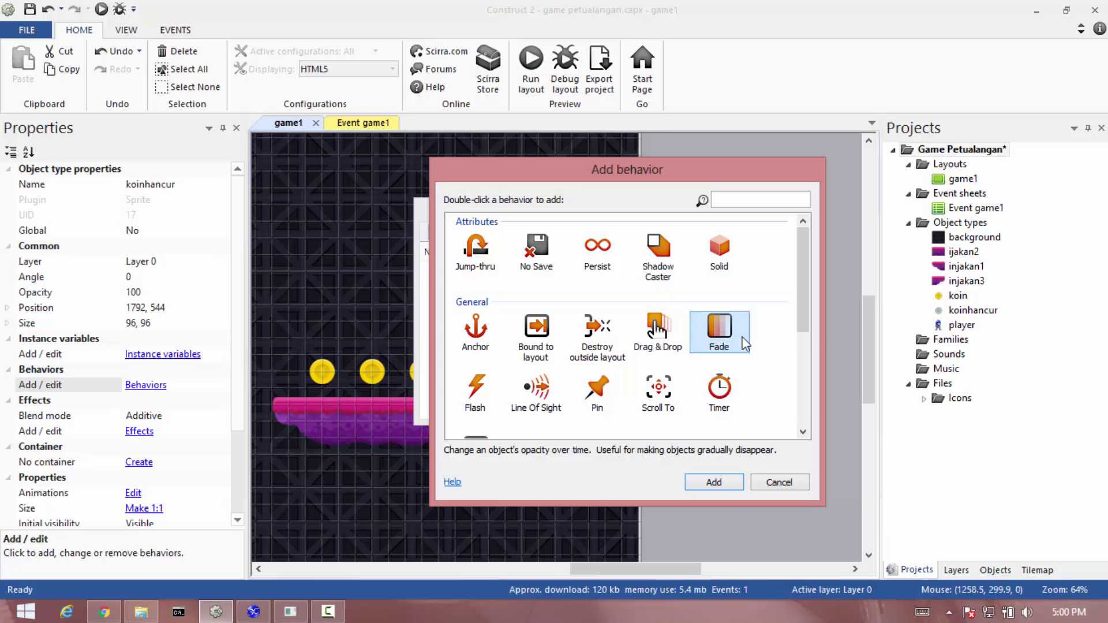
{"action": "left_click", "coordinate": [705, 484]}
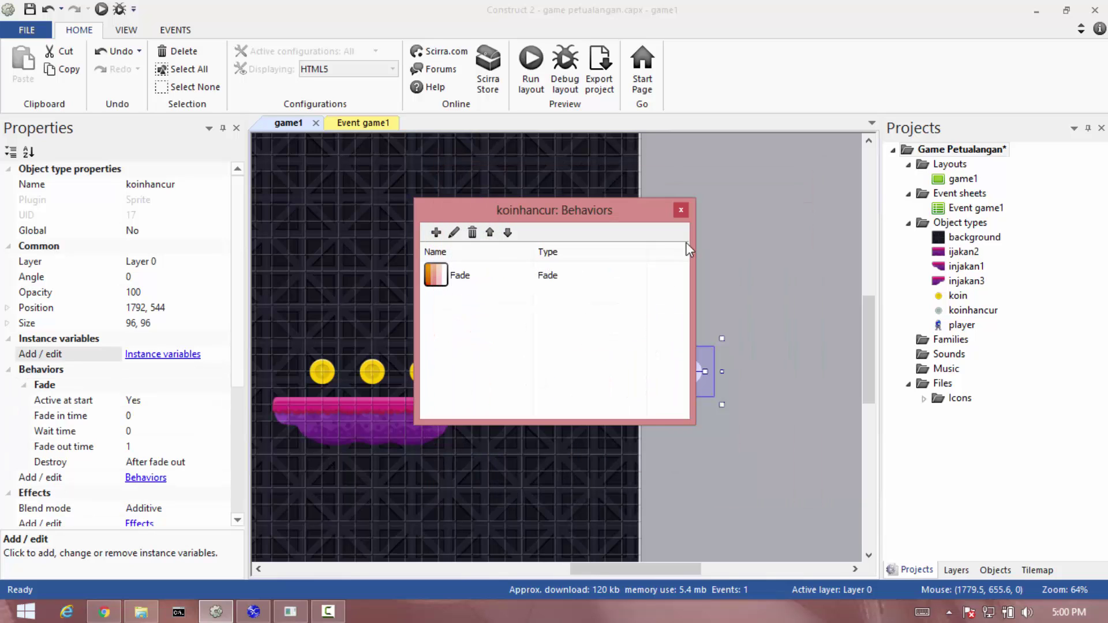
{"action": "left_click", "coordinate": [681, 210]}
{"action": "left_click", "coordinate": [695, 243]}
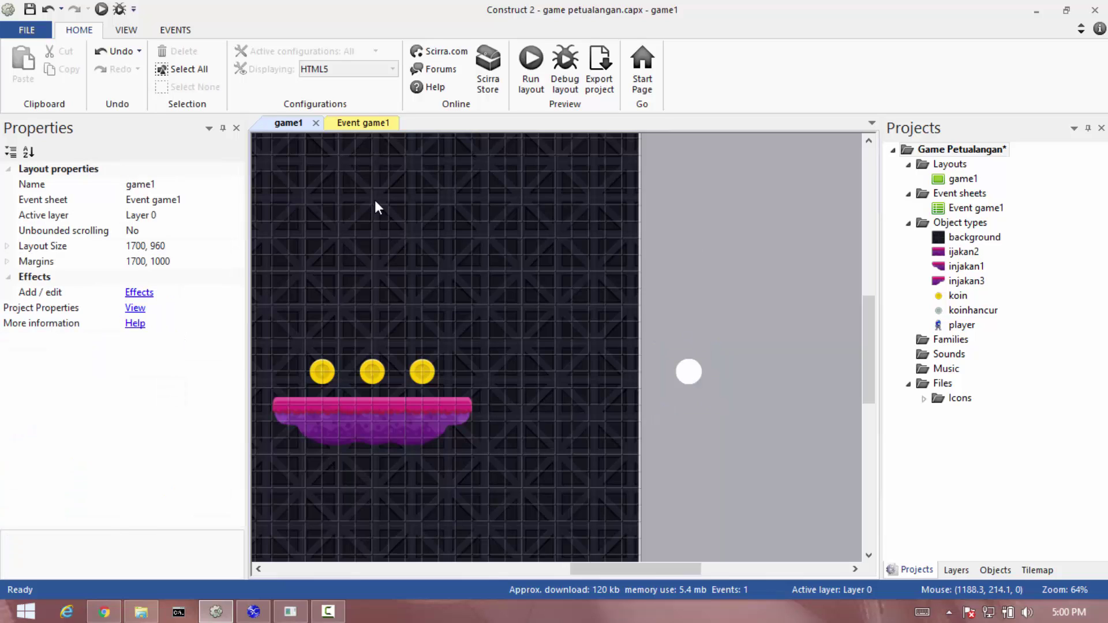
{"action": "left_click", "coordinate": [688, 372]}
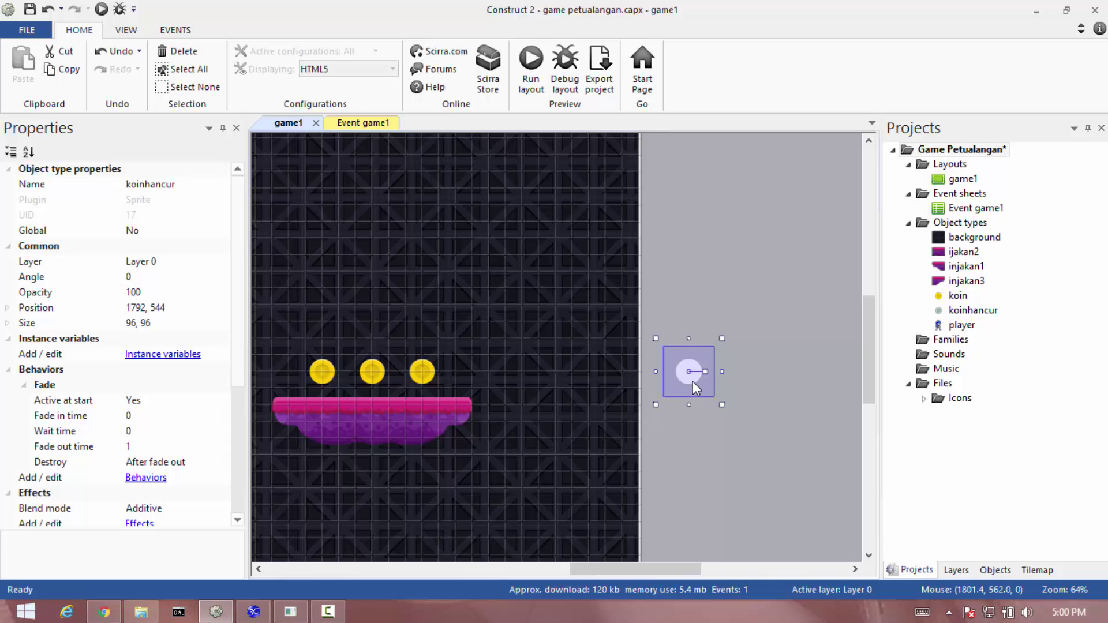
{"action": "mouse_move", "coordinate": [694, 379]}
{"action": "left_mouse_down"}
{"action": "mouse_move", "coordinate": [510, 345]}
{"action": "mouse_move", "coordinate": [396, 390]}
{"action": "mouse_move", "coordinate": [765, 381]}
{"action": "mouse_move", "coordinate": [714, 375]}
{"action": "left_mouse_up"}
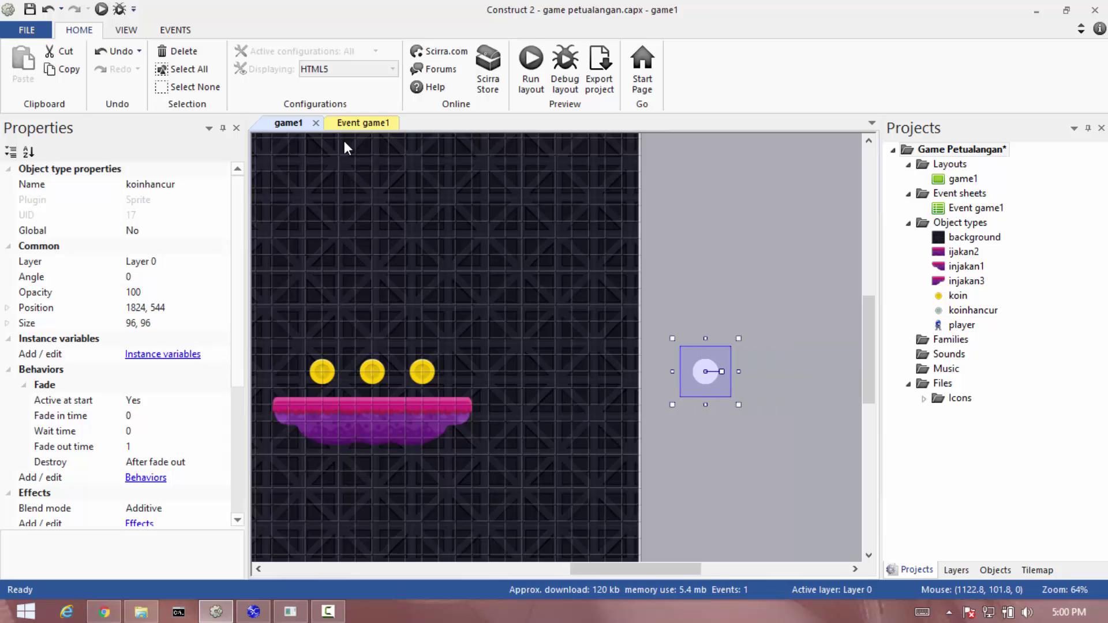
Add a Spawn another object action for koin to the player's collision event in the Event game1 sheet.
{"action": "left_click", "coordinate": [359, 129]}
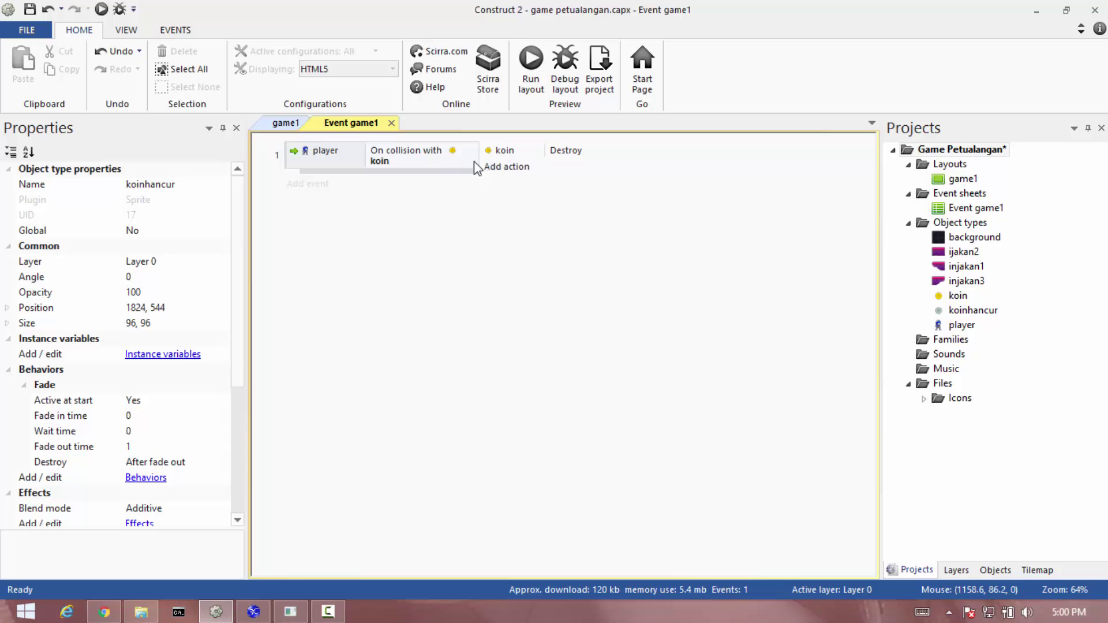
{"action": "left_click", "coordinate": [507, 168]}
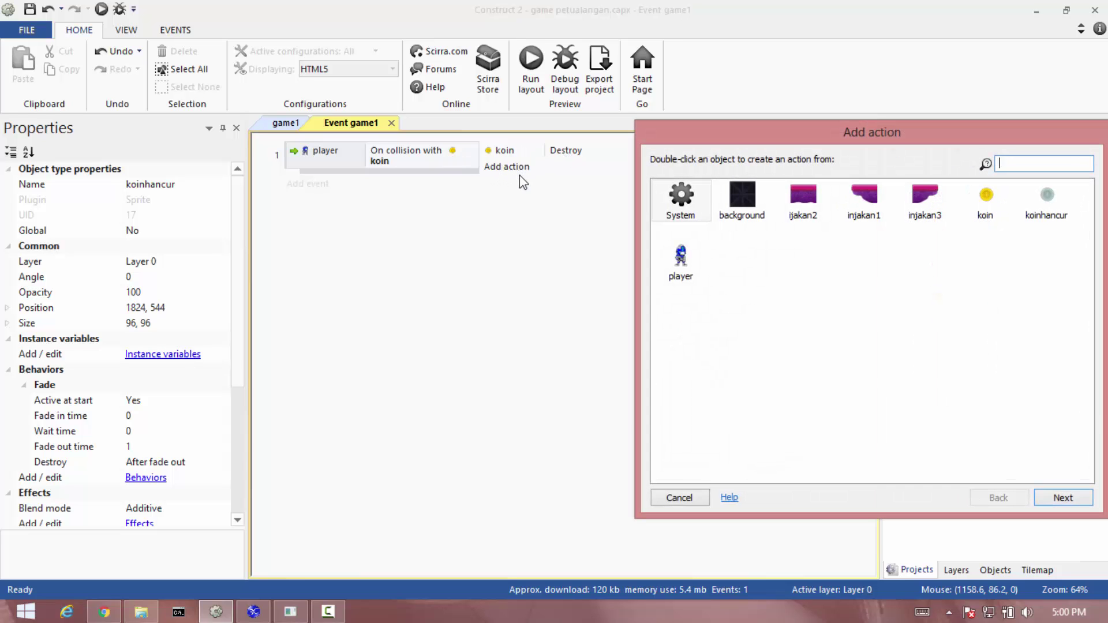
{"action": "left_click", "coordinate": [983, 199]}
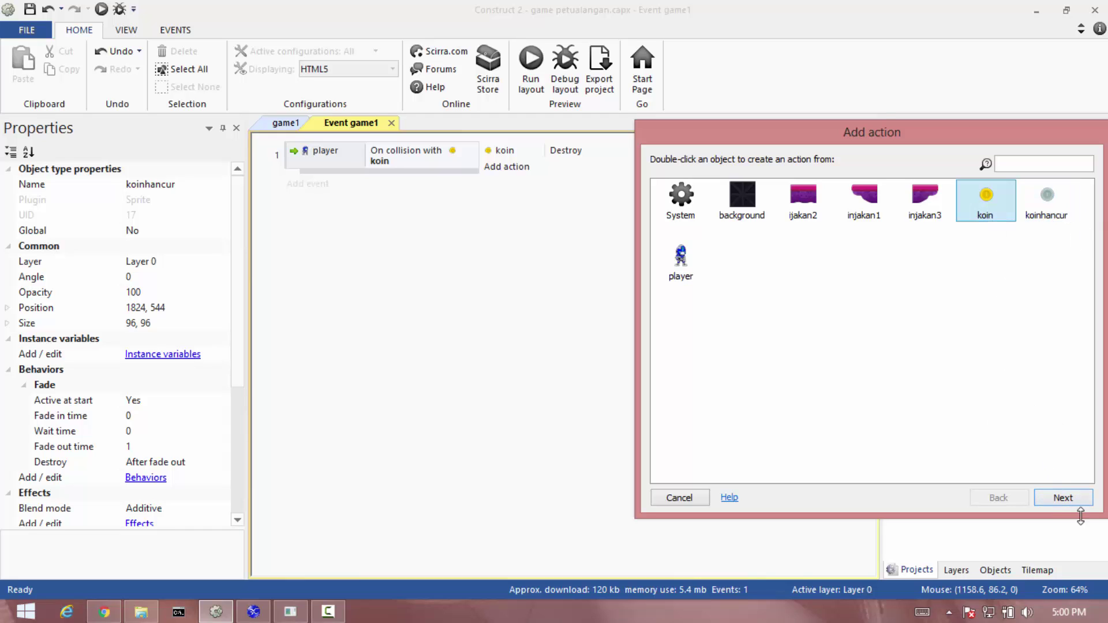
{"action": "left_click", "coordinate": [1063, 500]}
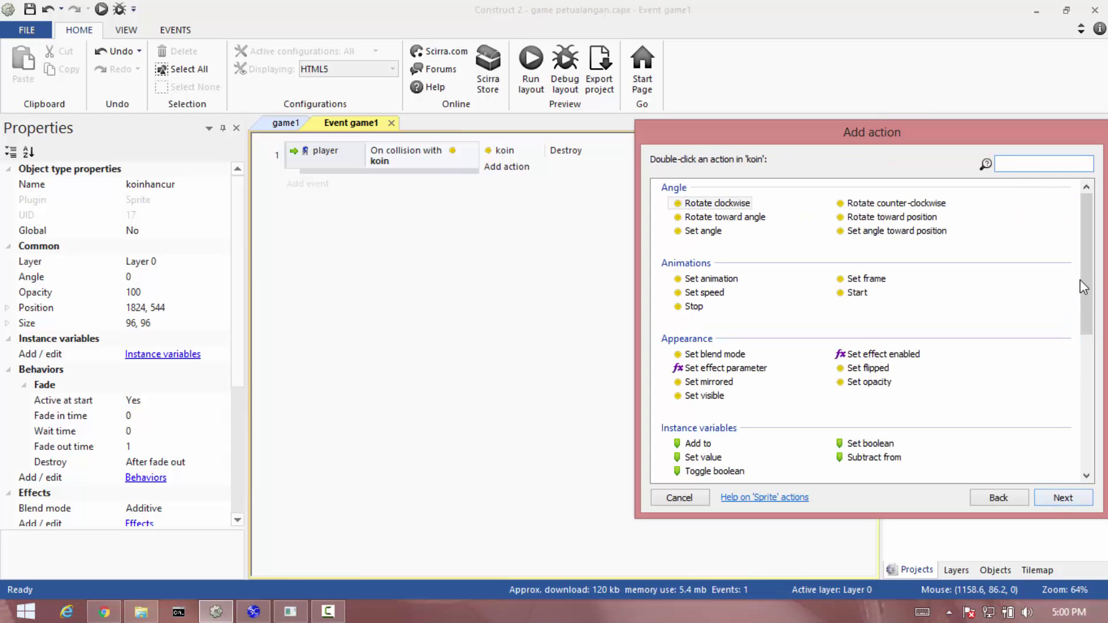
{"action": "left_click_drag", "start_coordinate": [1088, 271], "coordinate": [1089, 364]}
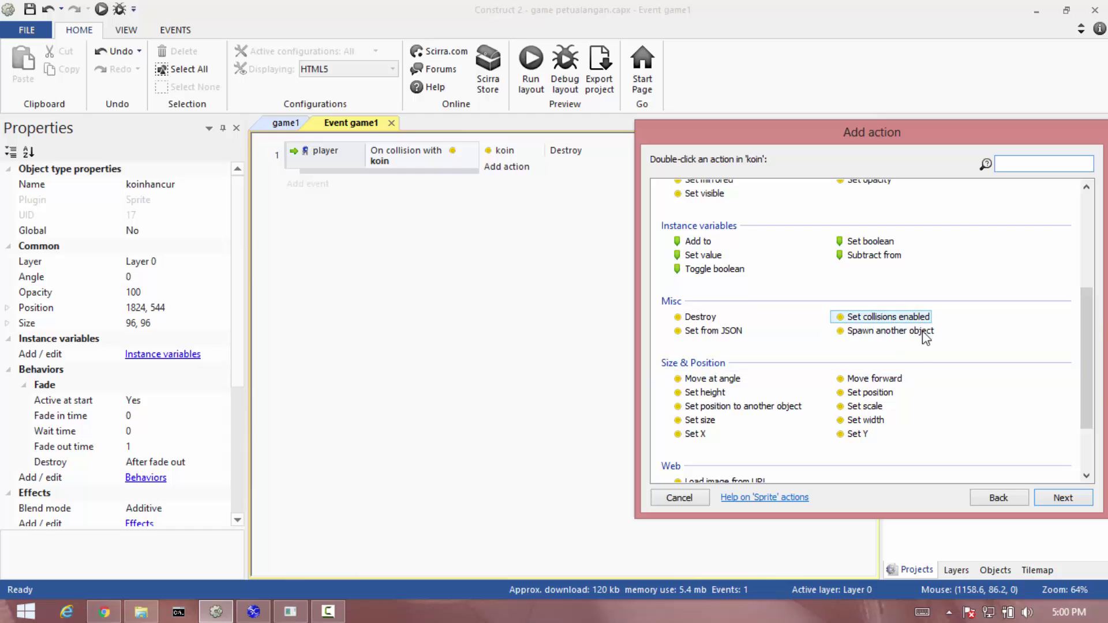
{"action": "left_click", "coordinate": [887, 335]}
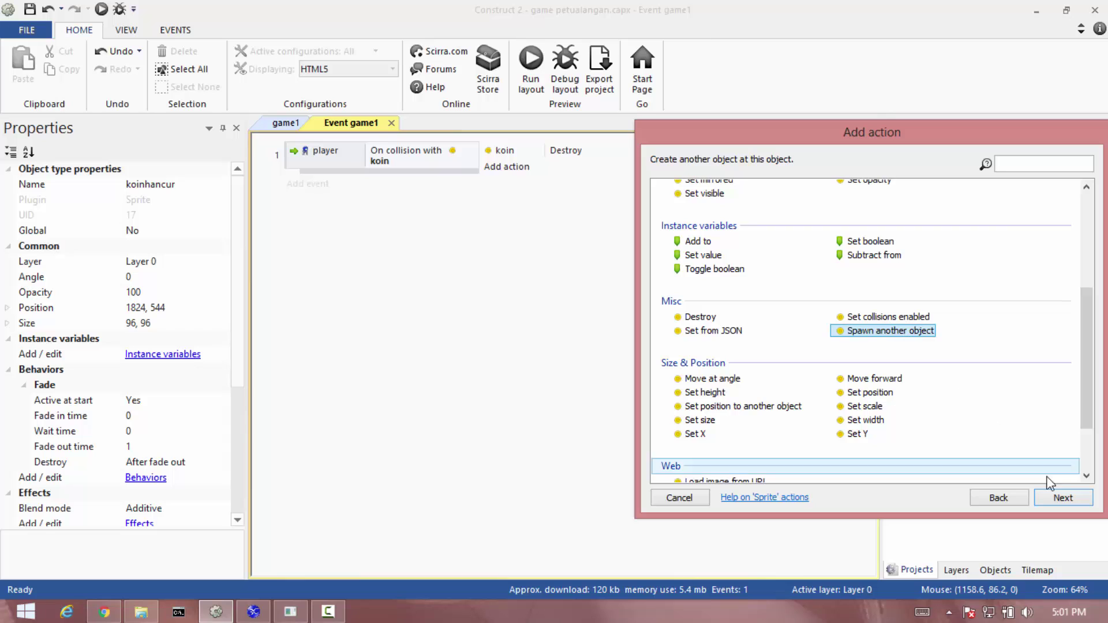
{"action": "left_click", "coordinate": [1063, 497]}
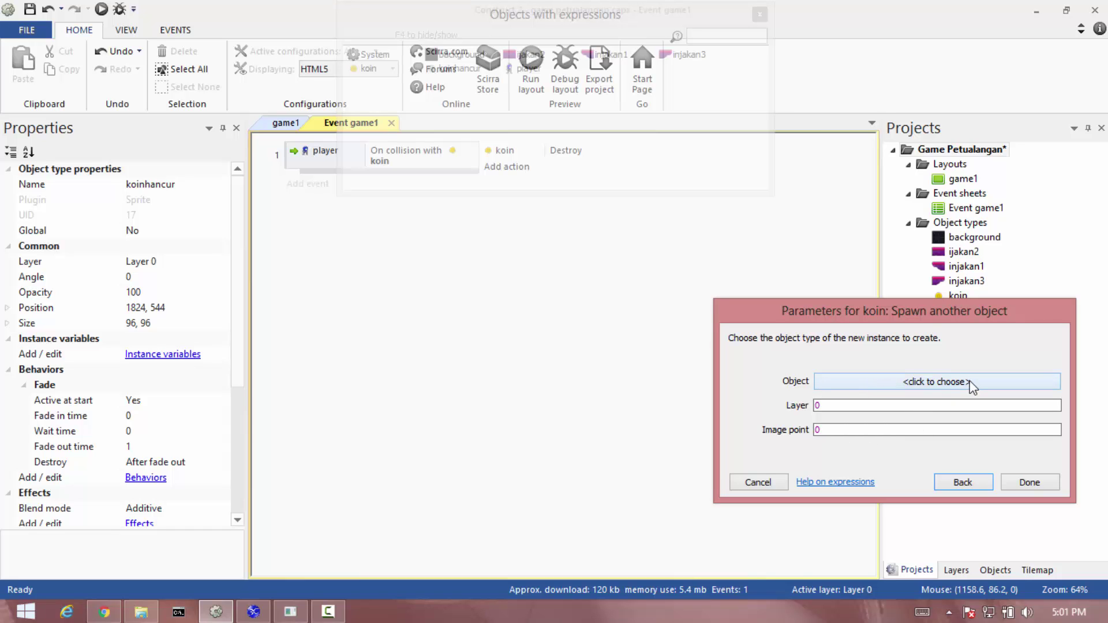
Set the spawn action to create koinhancur on layer 0 at image point 0 and complete it.
{"action": "left_click", "coordinate": [903, 382]}
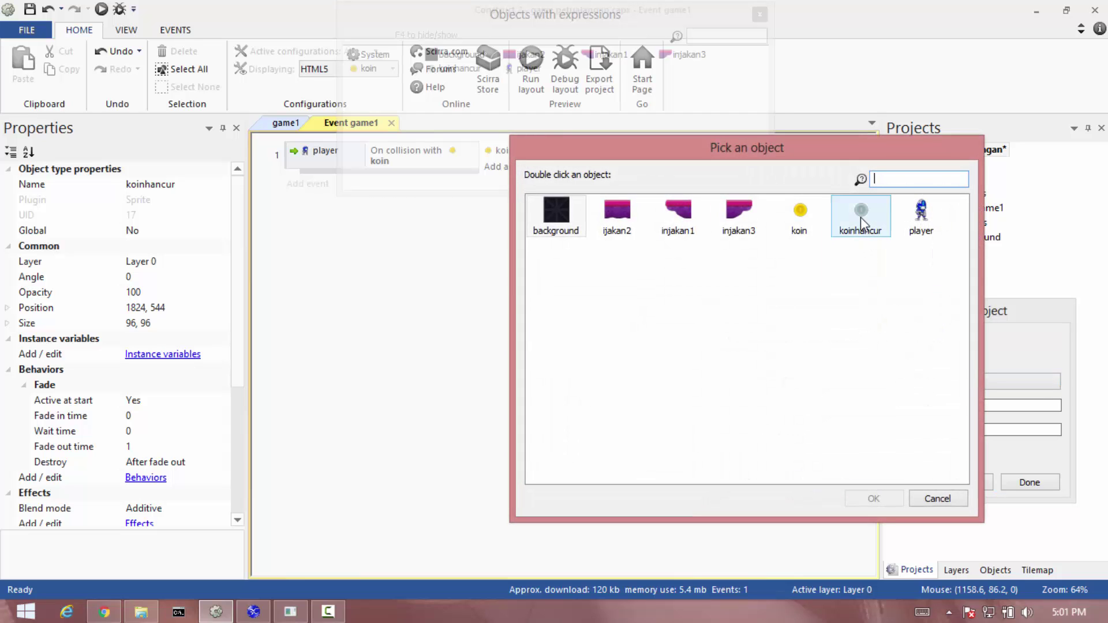
{"action": "left_click", "coordinate": [858, 215]}
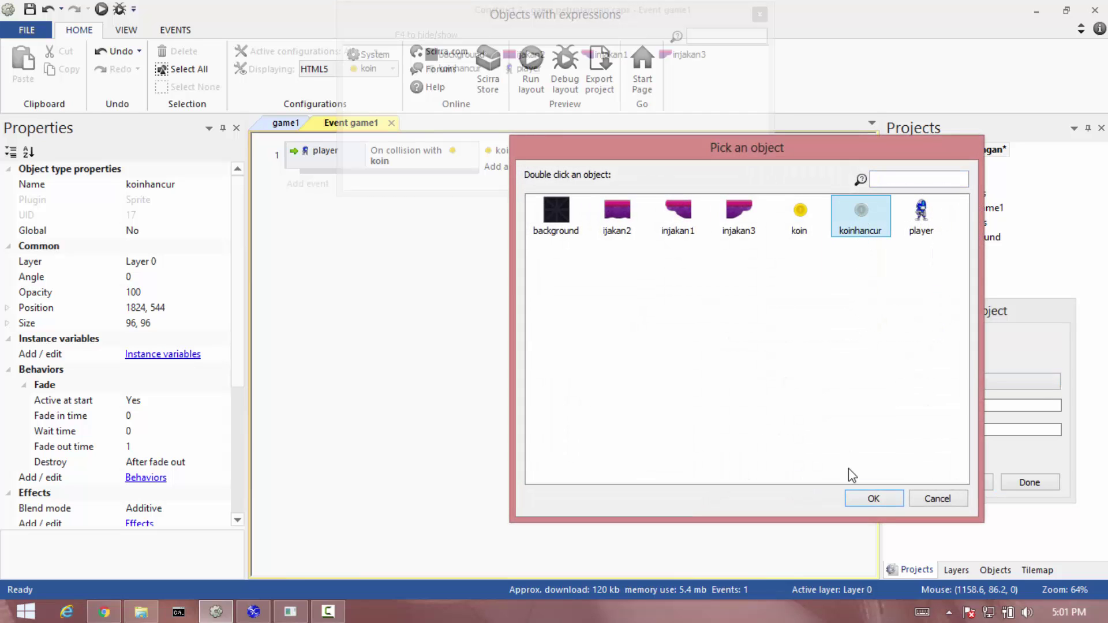
{"action": "left_click", "coordinate": [854, 500]}
{"action": "left_click", "coordinate": [835, 419]}
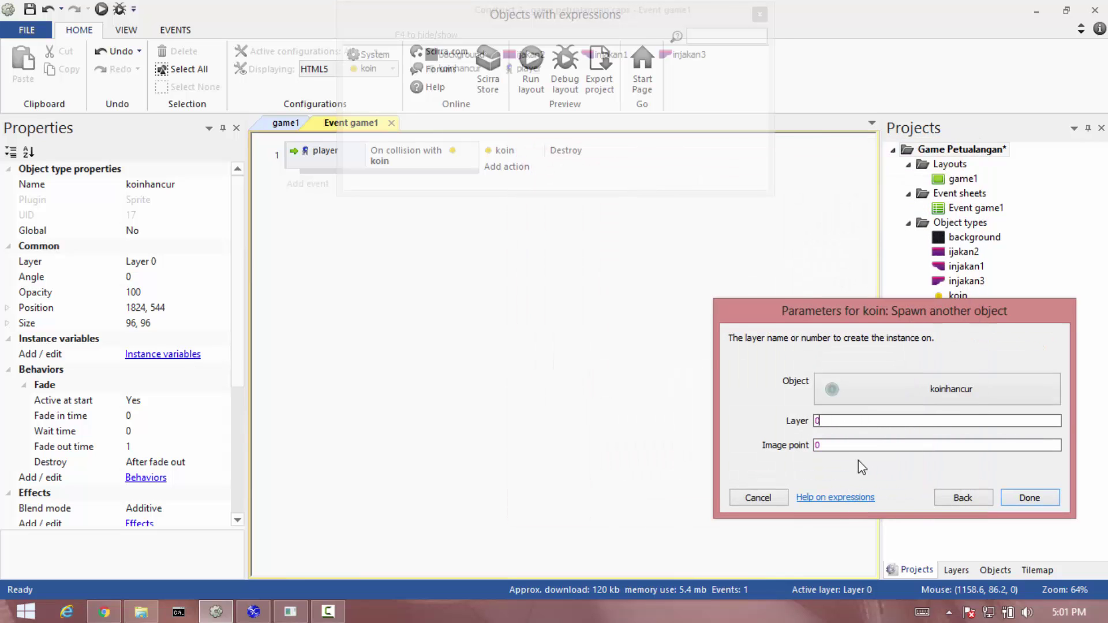
{"action": "left_click", "coordinate": [849, 446]}
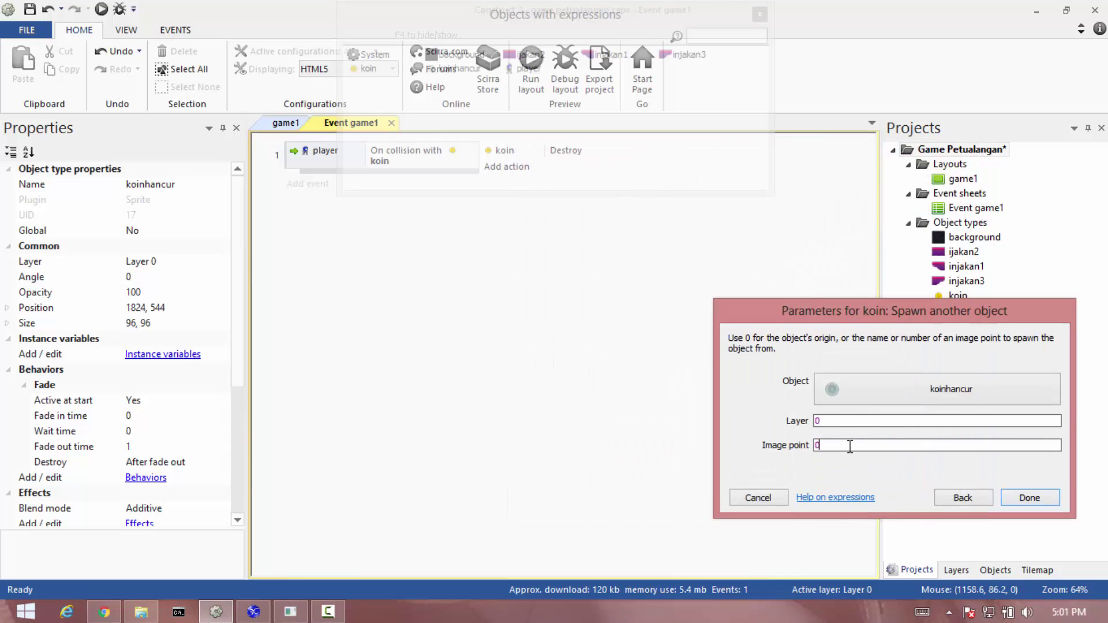
{"action": "left_click", "coordinate": [1032, 497]}
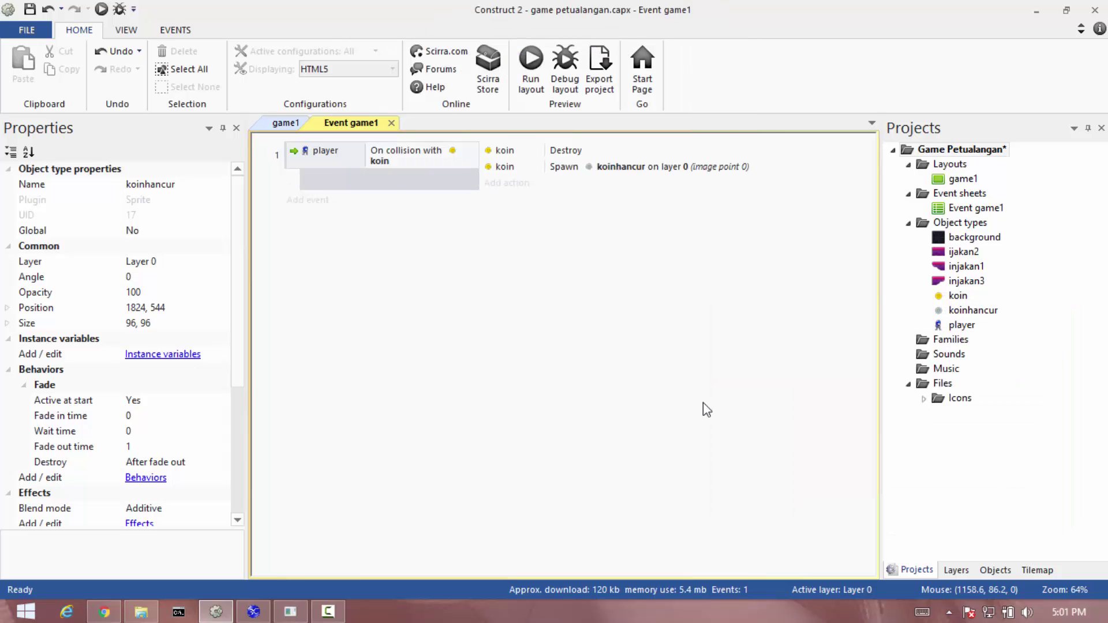
Run the game1 layout and steer the player across the platforms into each coin to test the destruction effect.
{"action": "left_click", "coordinate": [285, 122]}
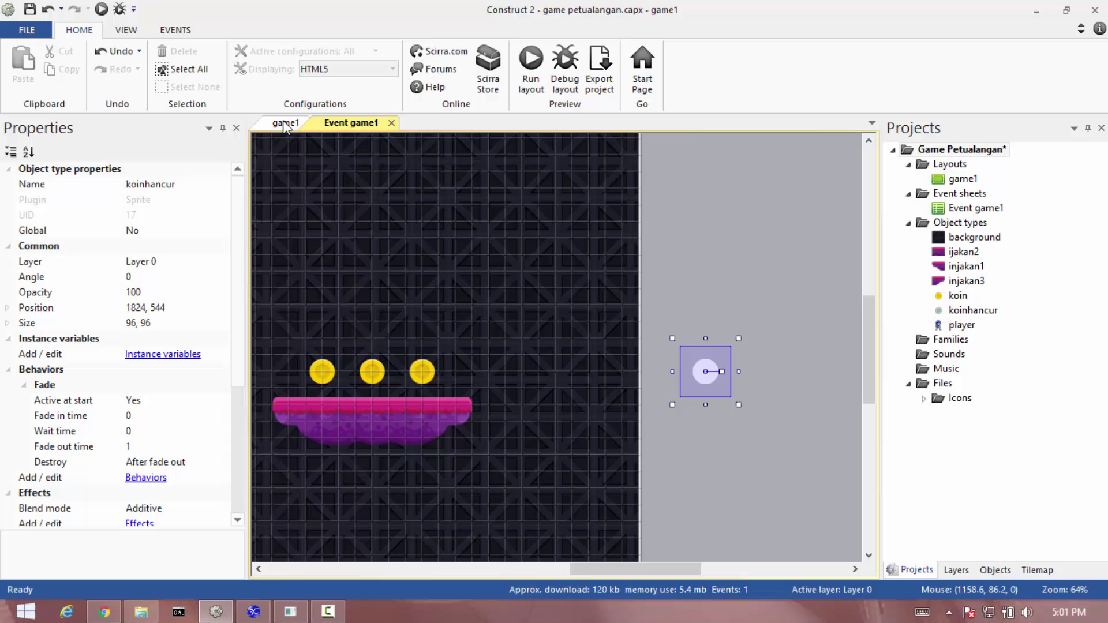
{"action": "left_click", "coordinate": [547, 205]}
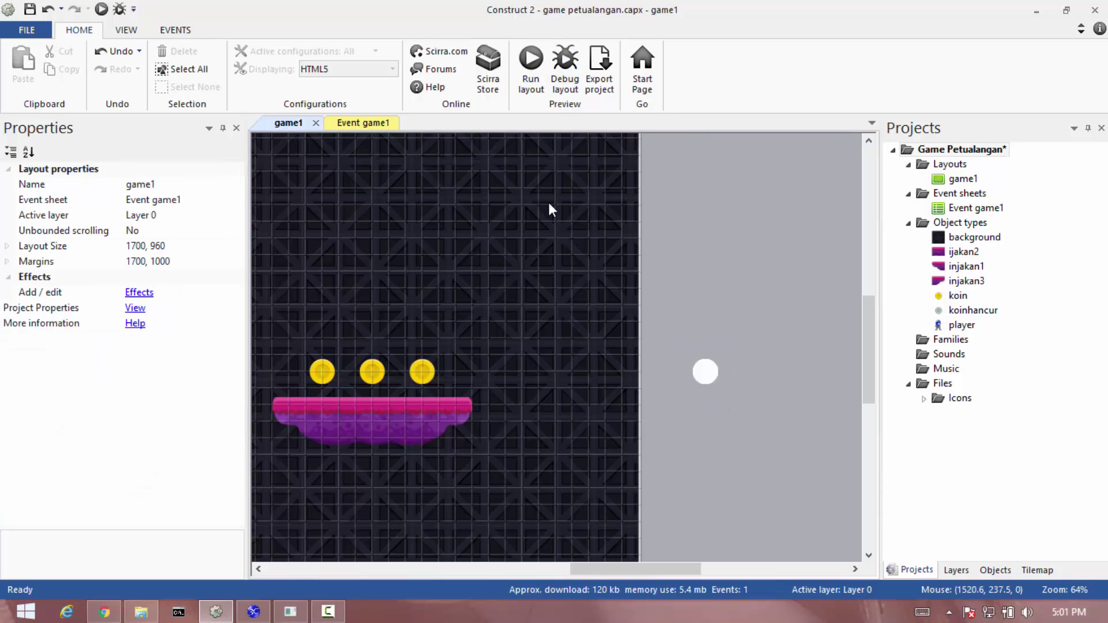
{"action": "left_click", "coordinate": [532, 58]}
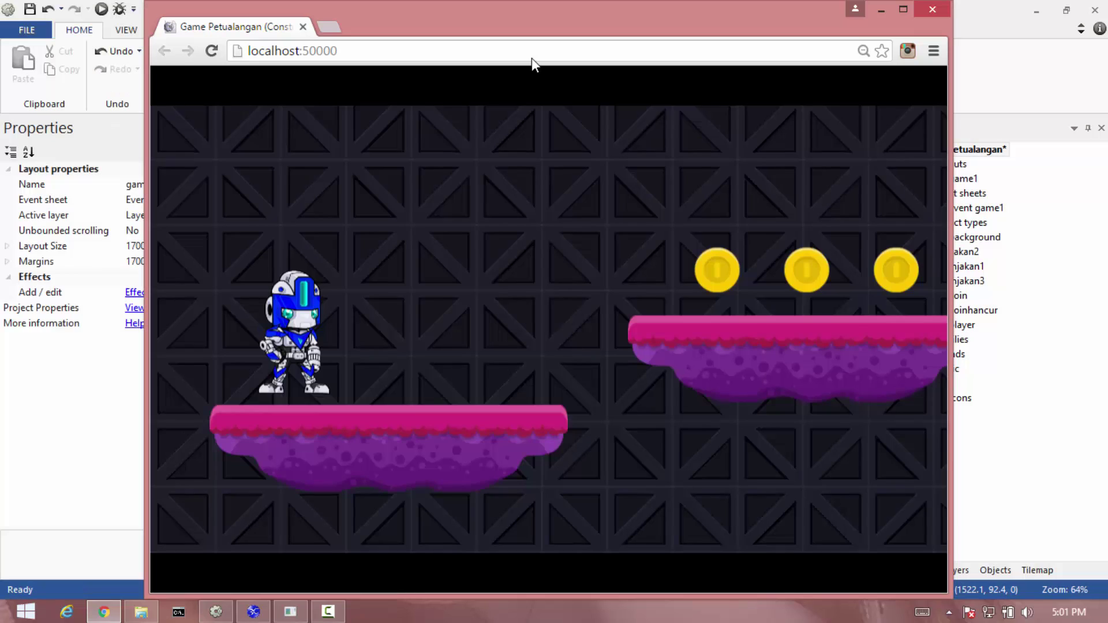
{"action": "key", "text": "Right"}
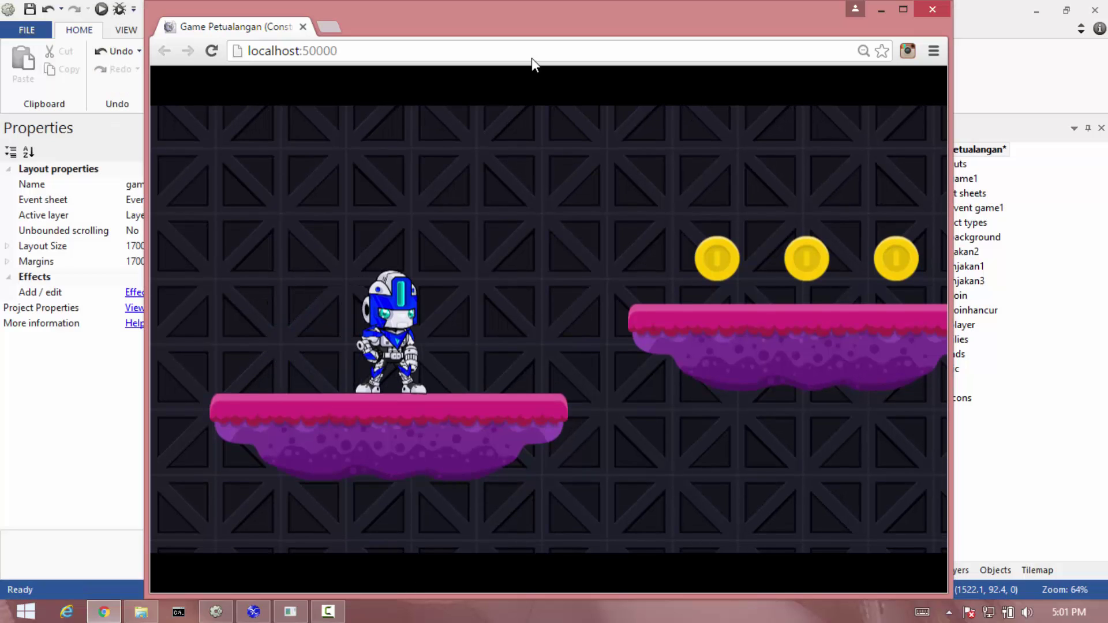
{"action": "key", "text": "Up"}
{"action": "key", "text": "Right"}
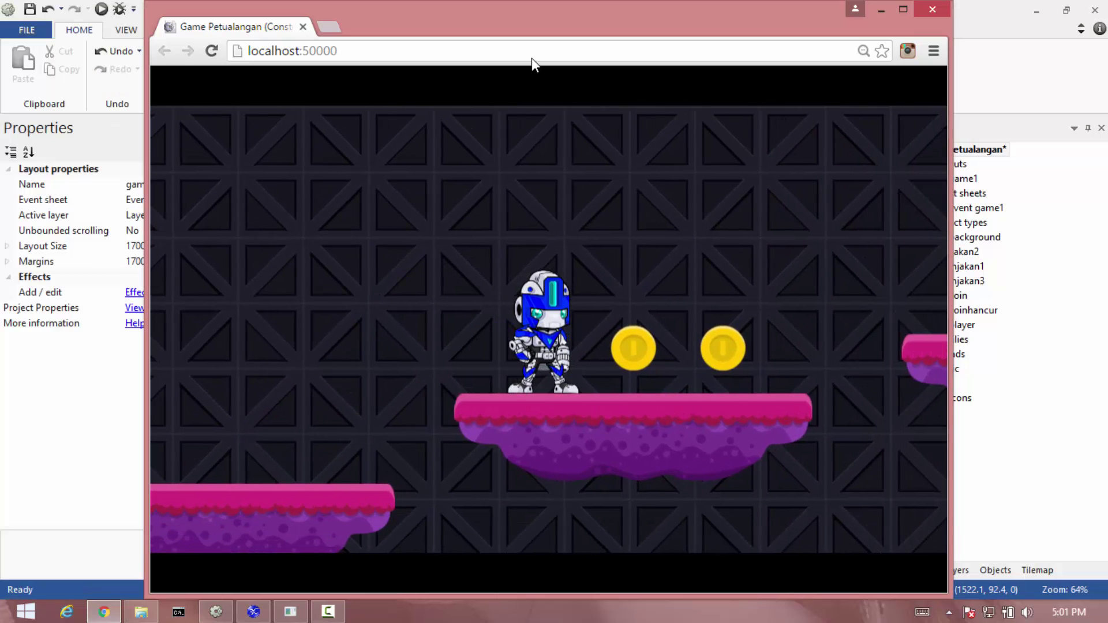
{"action": "key", "text": "Left"}
{"action": "key", "text": "Right"}
{"action": "key", "text": "Left"}
{"action": "key", "text": "Right"}
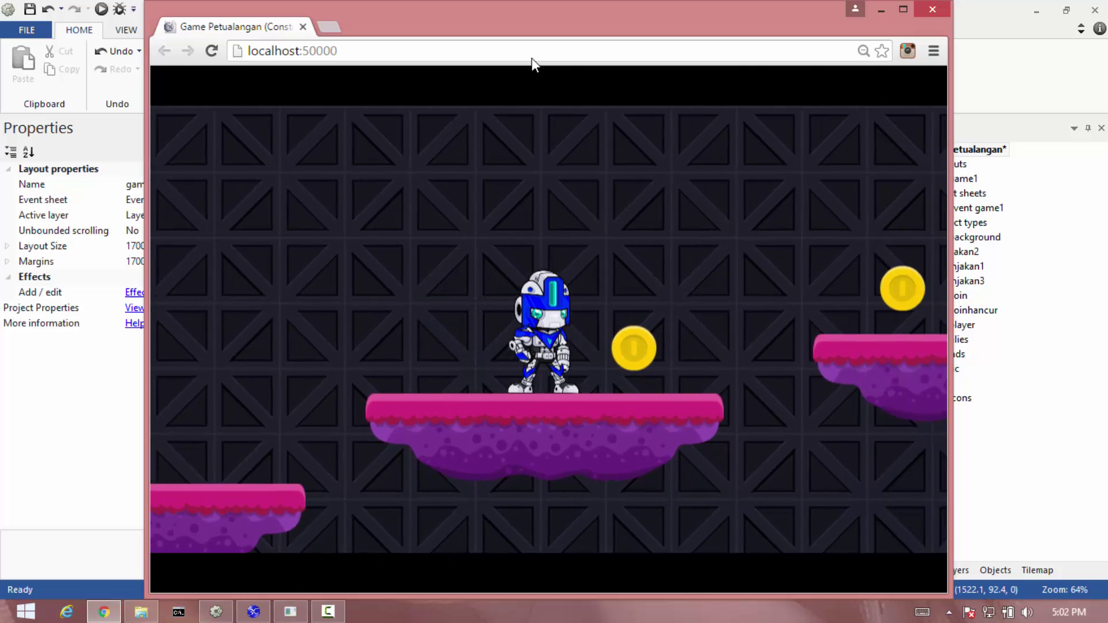
{"action": "key", "text": "Left"}
{"action": "key", "text": "Right"}
{"action": "key", "text": "Right"}
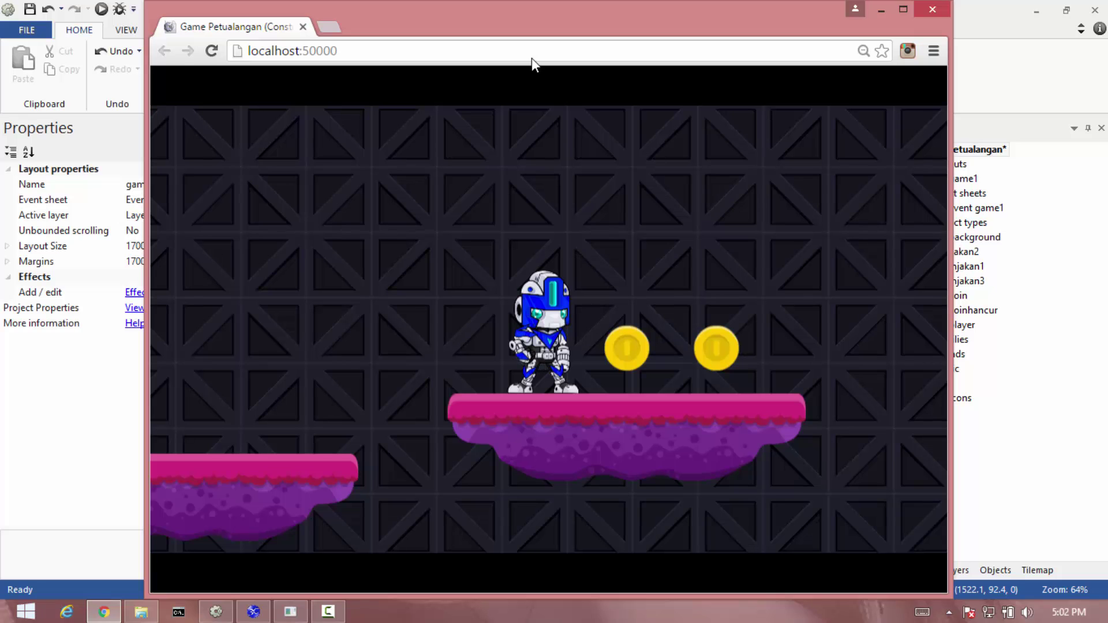
{"action": "key", "text": "Right"}
{"action": "key", "text": "Left"}
{"action": "key", "text": "Right"}
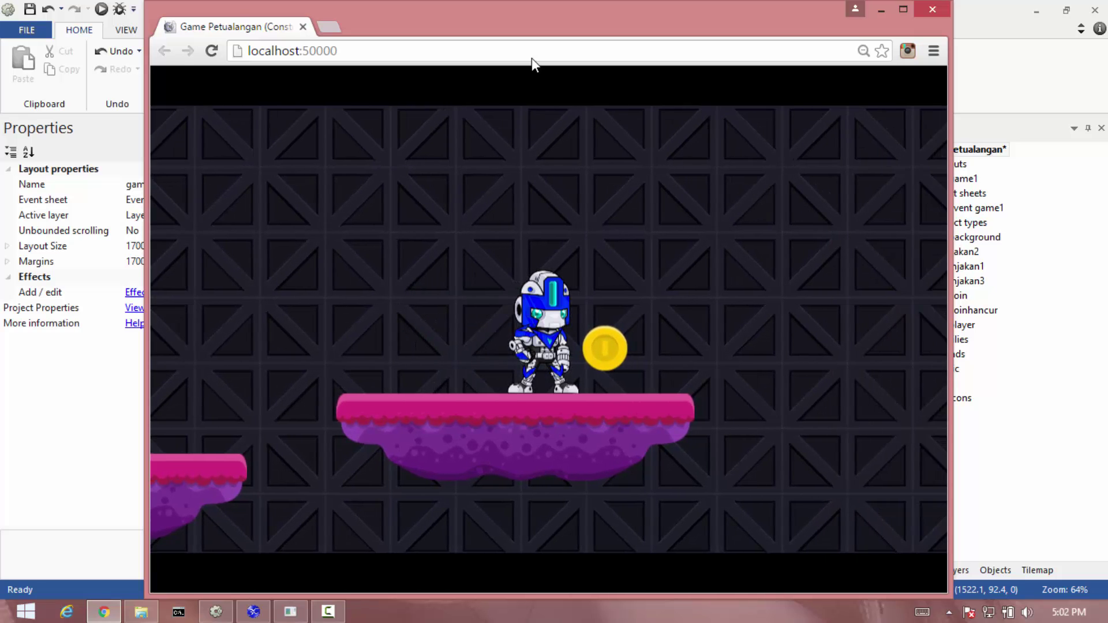
{"action": "key", "text": "Right"}
{"action": "key", "text": "Left"}
{"action": "key", "text": "Right"}
{"action": "key", "text": "Left"}
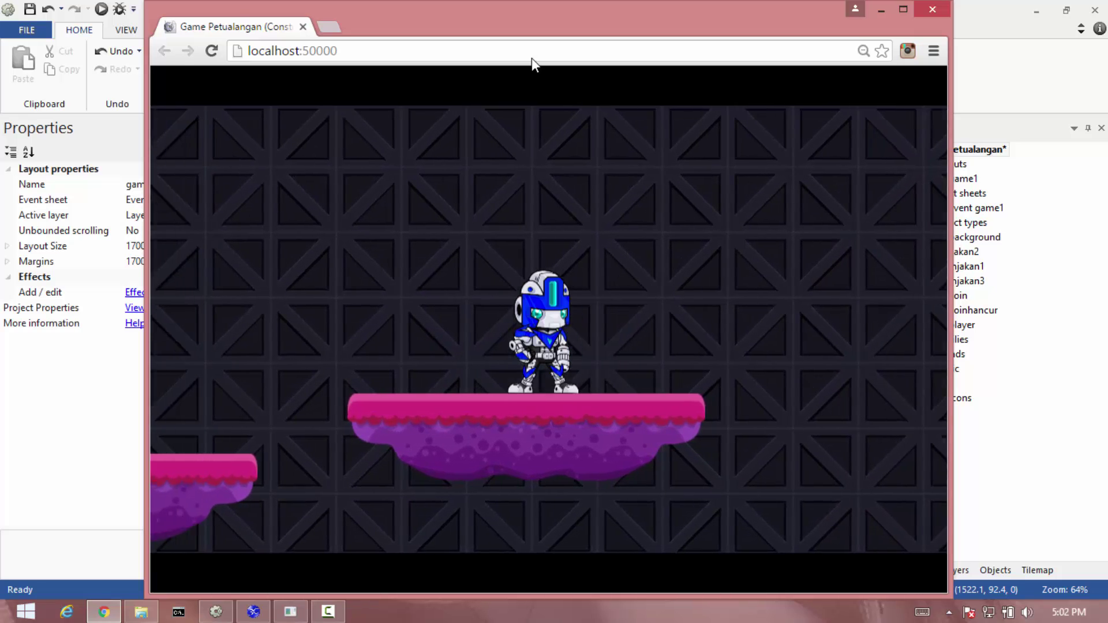
Walk and jump the player back and forth between the platforms to test movement across the level.
{"action": "key", "text": "Left"}
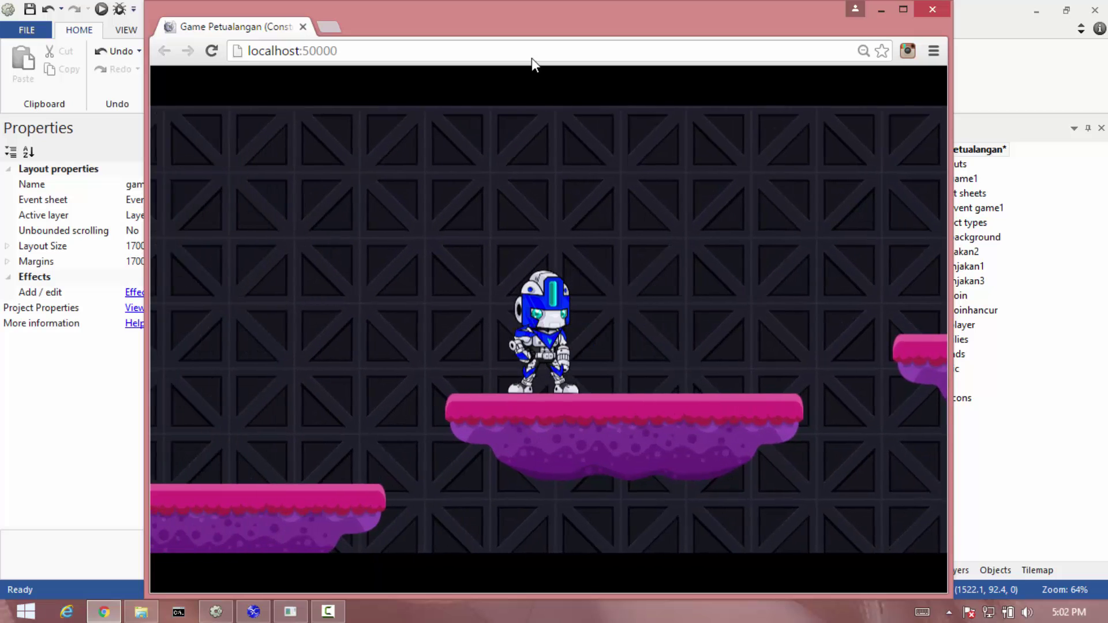
{"action": "key", "text": "Left"}
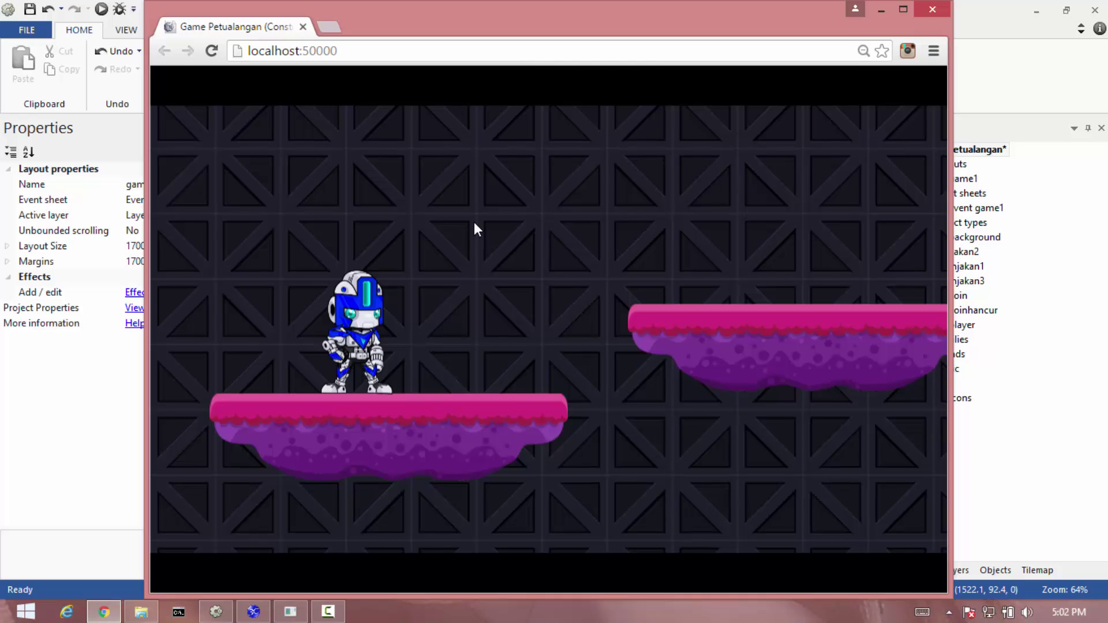
{"action": "key", "text": "Right"}
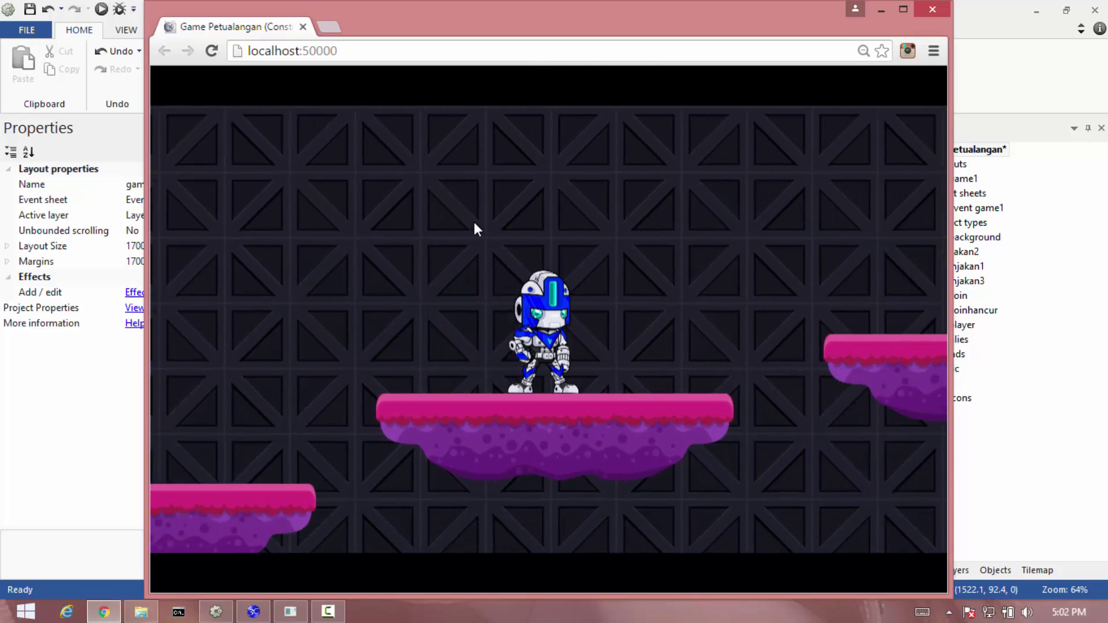
{"action": "key", "text": "Up"}
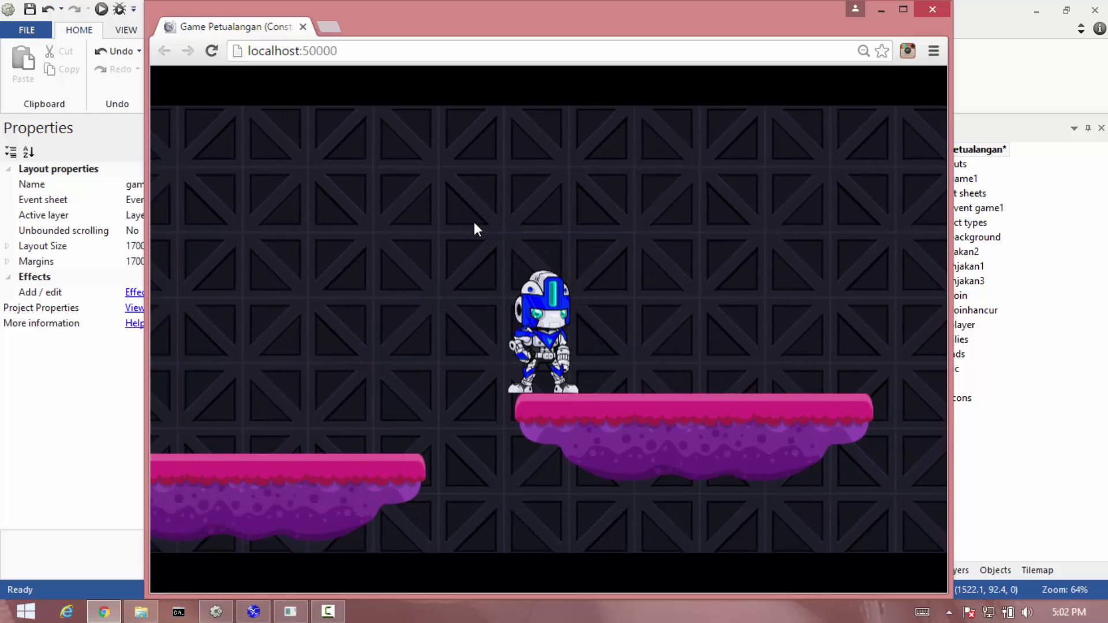
{"action": "key", "text": "Left"}
{"action": "key", "text": "Up"}
{"action": "key", "text": "Up"}
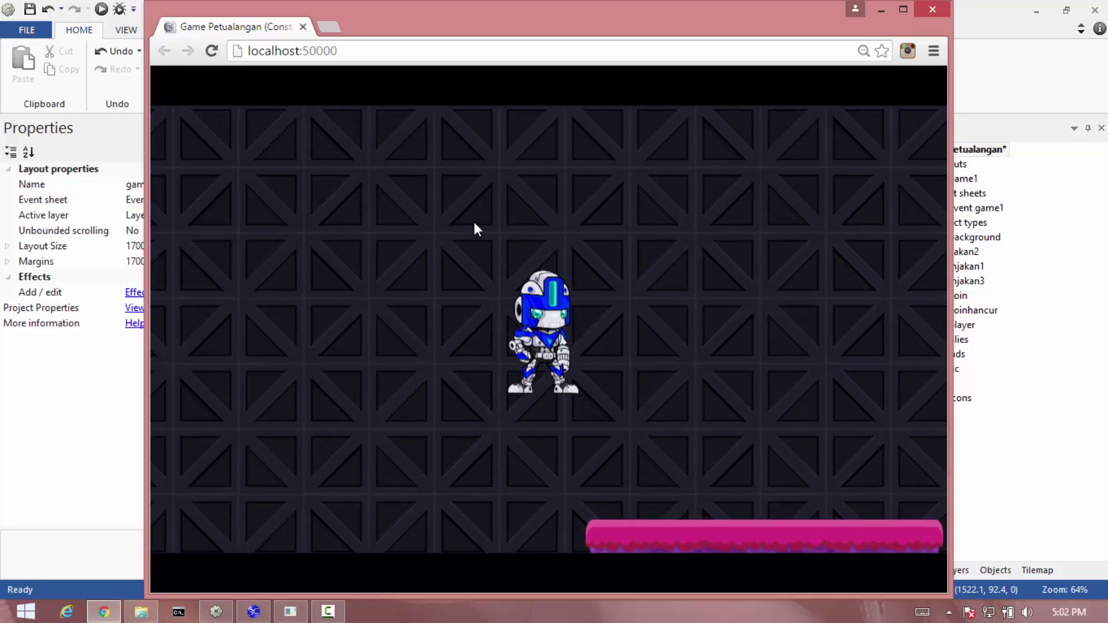
{"action": "key", "text": "Left"}
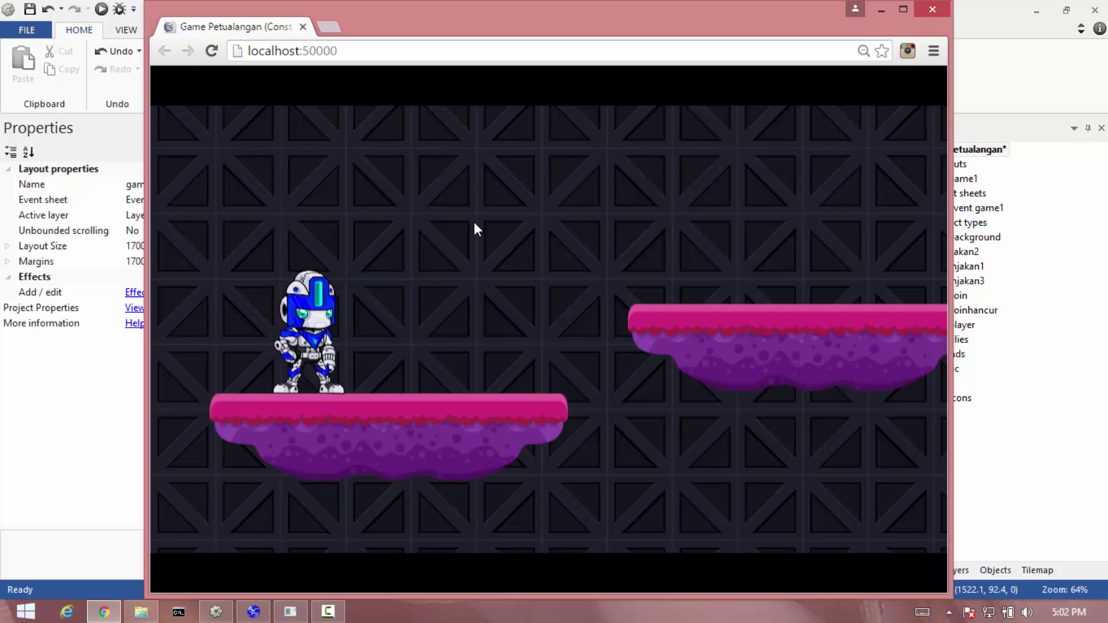
Walk the player along the first platform in the preview and switch back to the game1 layout in Construct 2.
{"action": "key", "text": "Right"}
{"action": "key", "text": "Left"}
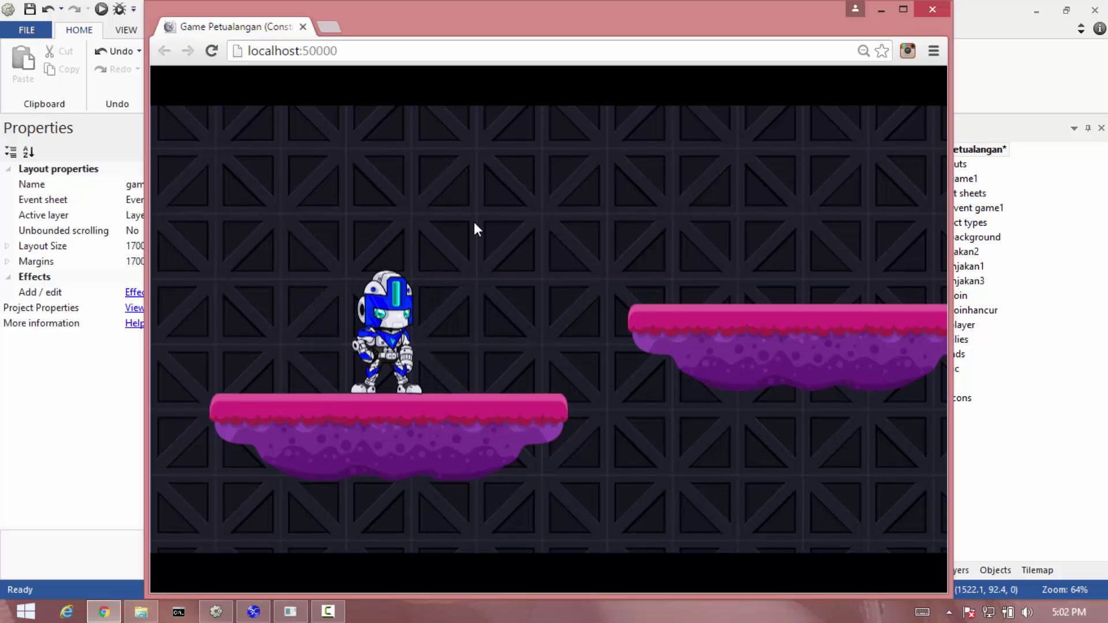
{"action": "left_click", "coordinate": [109, 465]}
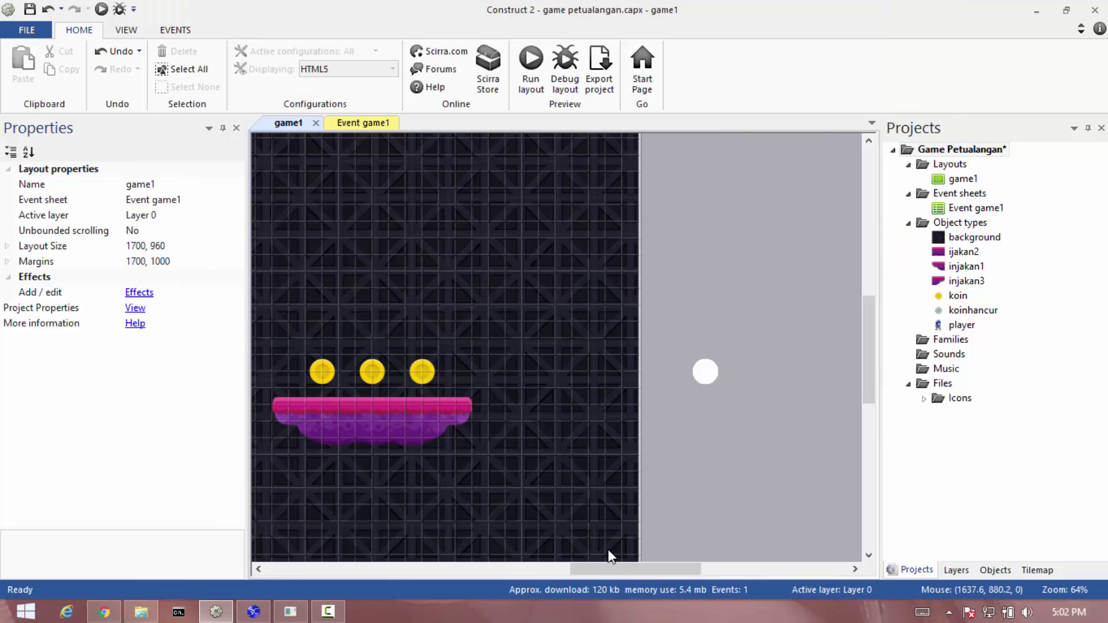
Examine the three coins and the platform pieces beneath them on the middle platform of the game1 layout.
{"action": "left_click_drag", "start_coordinate": [601, 571], "coordinate": [484, 577]}
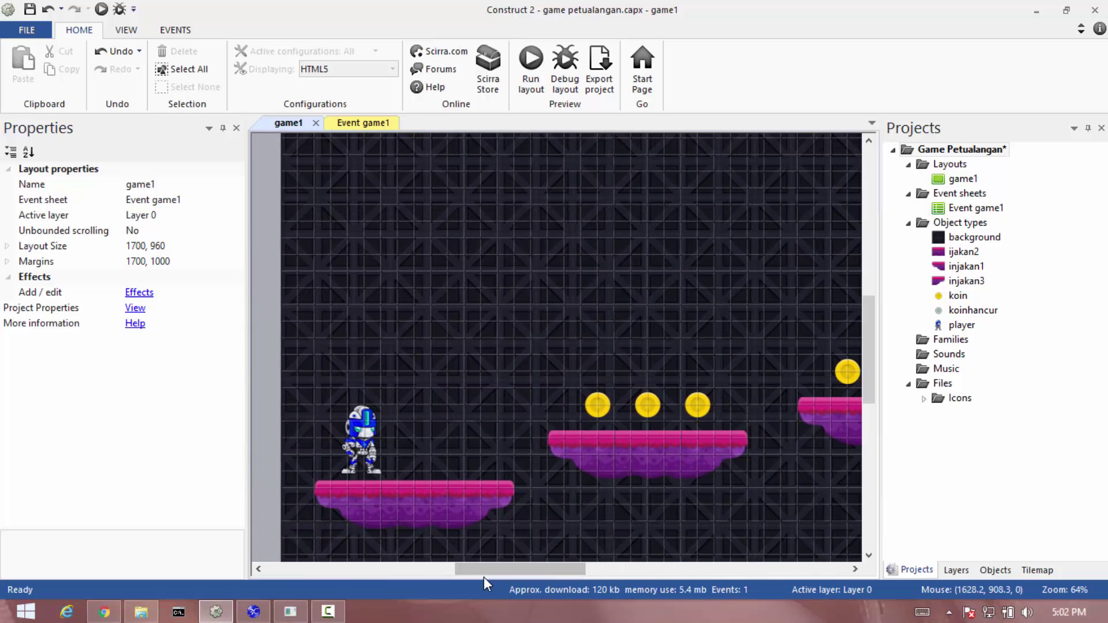
{"action": "scroll", "coordinate": [483, 577], "scroll_direction": "down", "scroll_amount": 2, "text": "ctrl"}
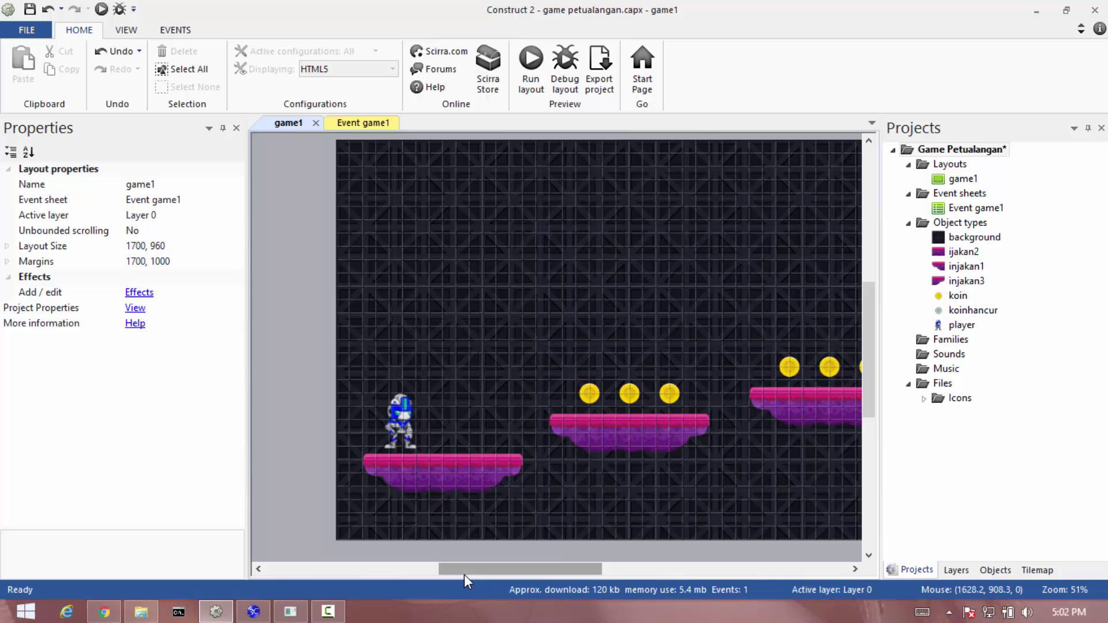
{"action": "mouse_move", "coordinate": [459, 565]}
{"action": "left_mouse_down"}
{"action": "mouse_move", "coordinate": [568, 576]}
{"action": "mouse_move", "coordinate": [448, 579]}
{"action": "left_mouse_up"}
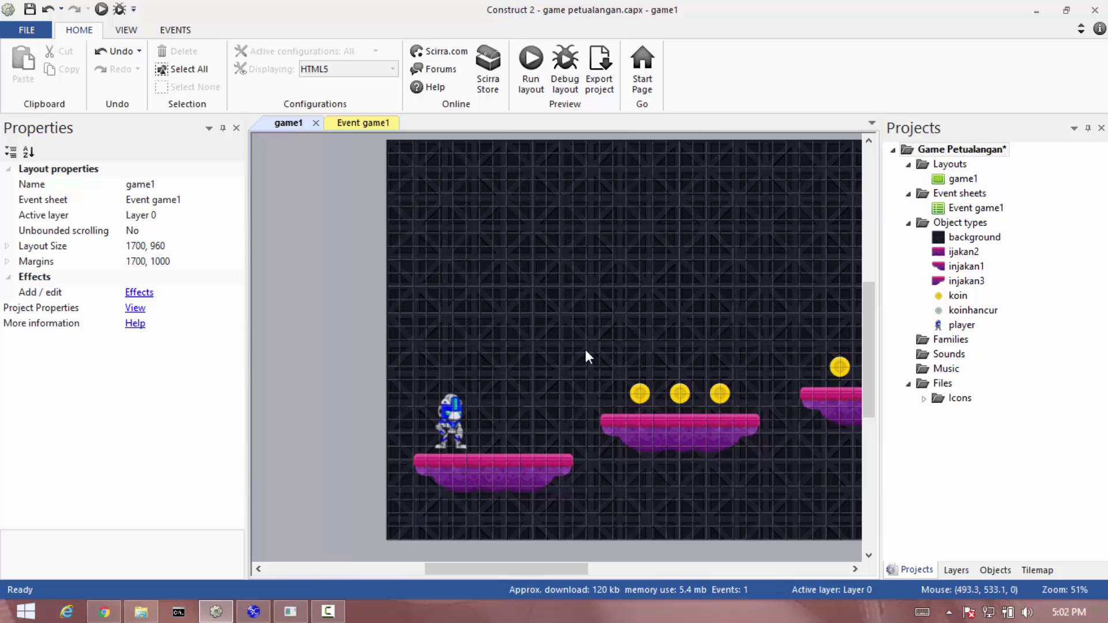
{"action": "left_click", "coordinate": [721, 394]}
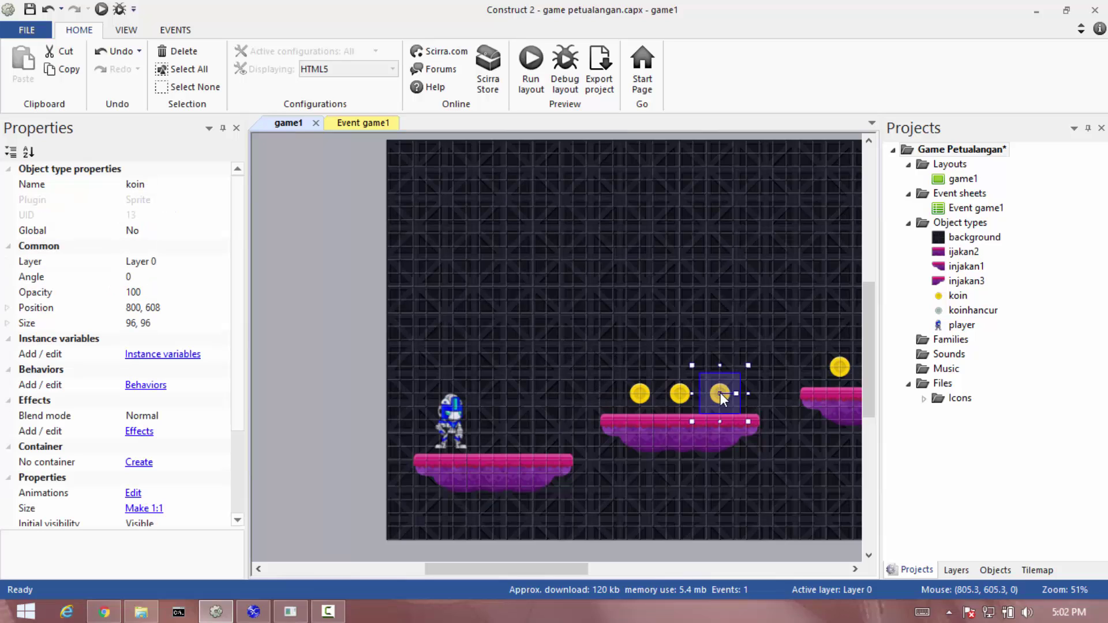
{"action": "left_click", "coordinate": [680, 395]}
{"action": "left_click", "coordinate": [639, 398]}
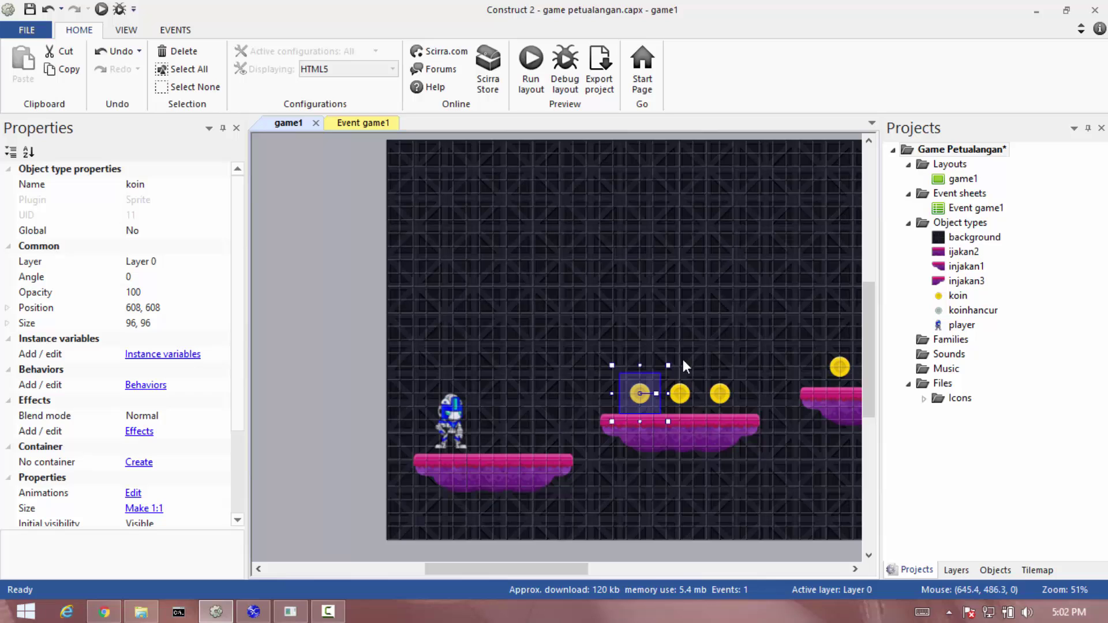
{"action": "left_click", "coordinate": [539, 324]}
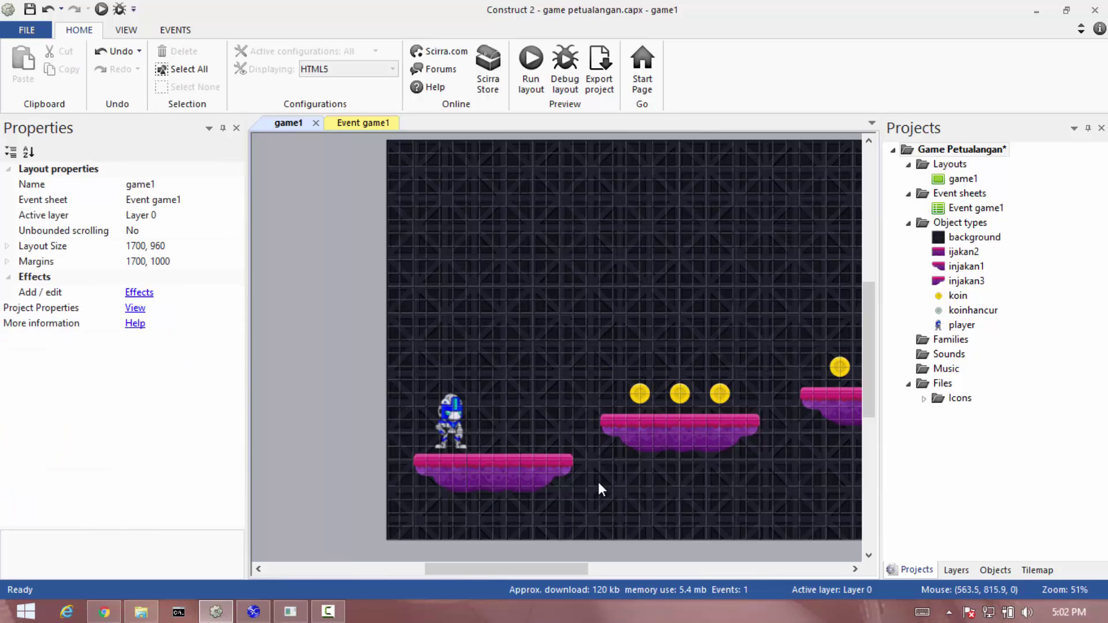
{"action": "left_click", "coordinate": [618, 431]}
{"action": "left_click", "coordinate": [669, 433]}
{"action": "left_click", "coordinate": [730, 435]}
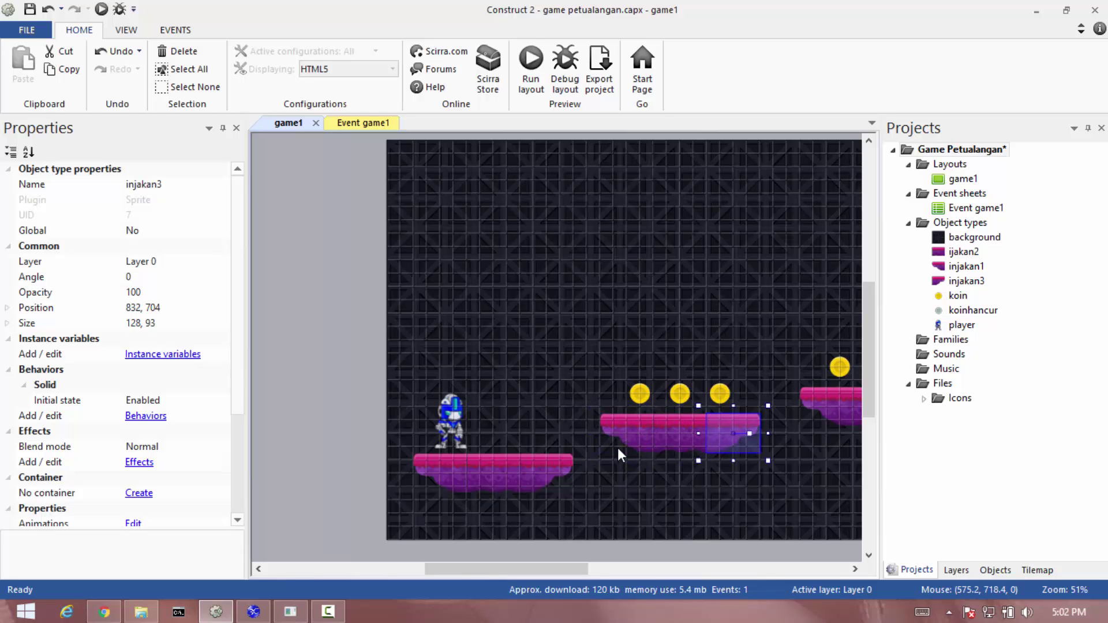
Inspect each koin instance on the middle and highest platforms and check its object properties.
{"action": "left_click_drag", "start_coordinate": [444, 574], "coordinate": [511, 573]}
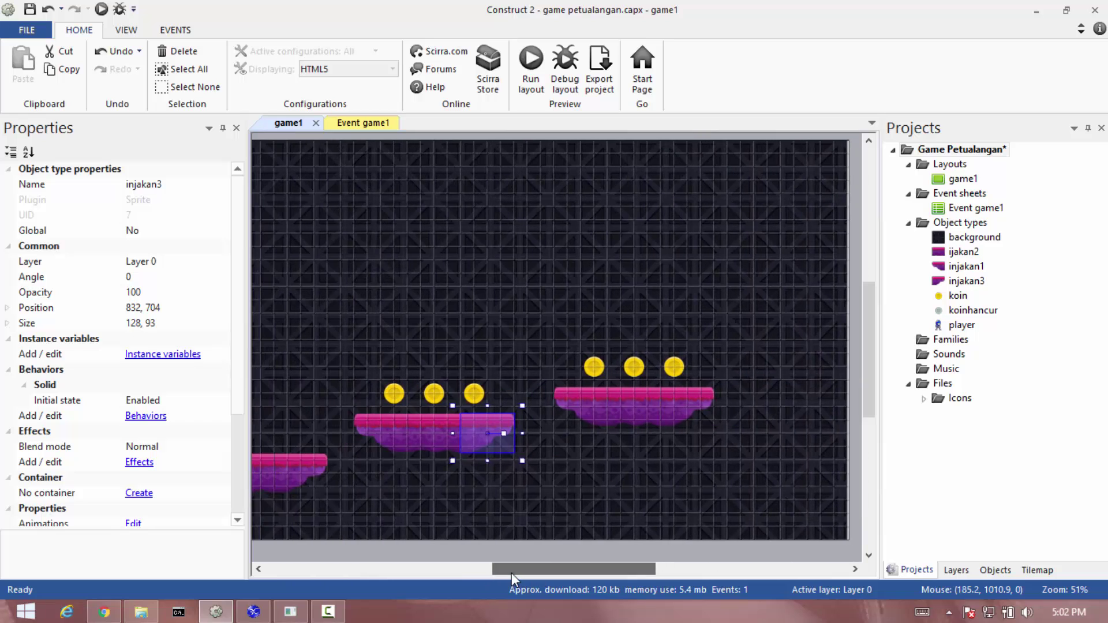
{"action": "left_click", "coordinate": [598, 367]}
{"action": "left_click", "coordinate": [667, 367]}
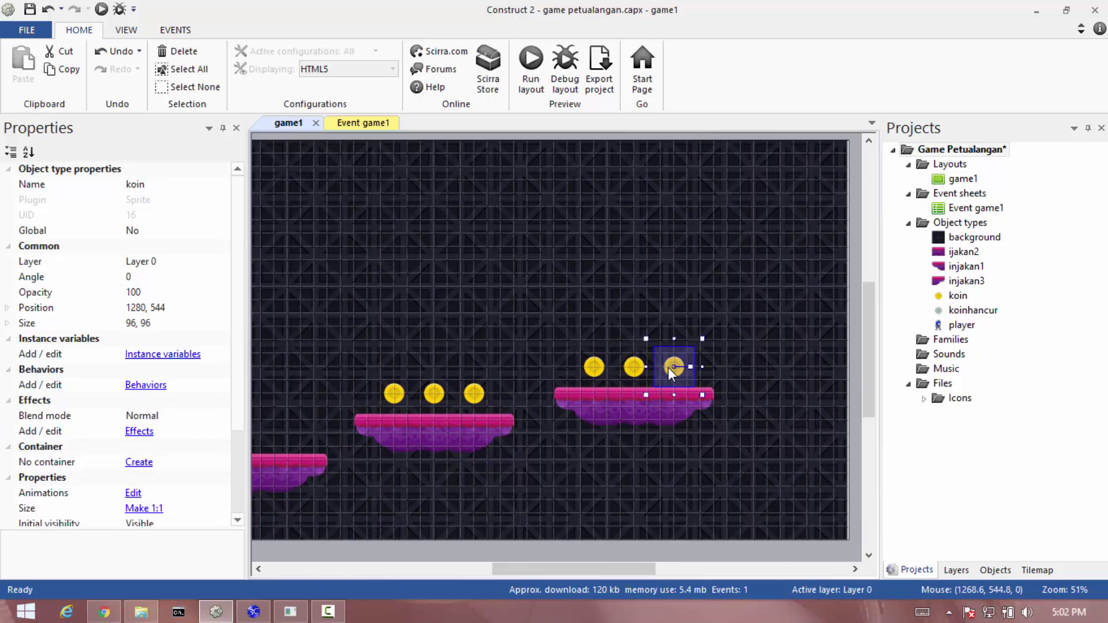
{"action": "left_click", "coordinate": [635, 369]}
{"action": "left_click", "coordinate": [588, 371]}
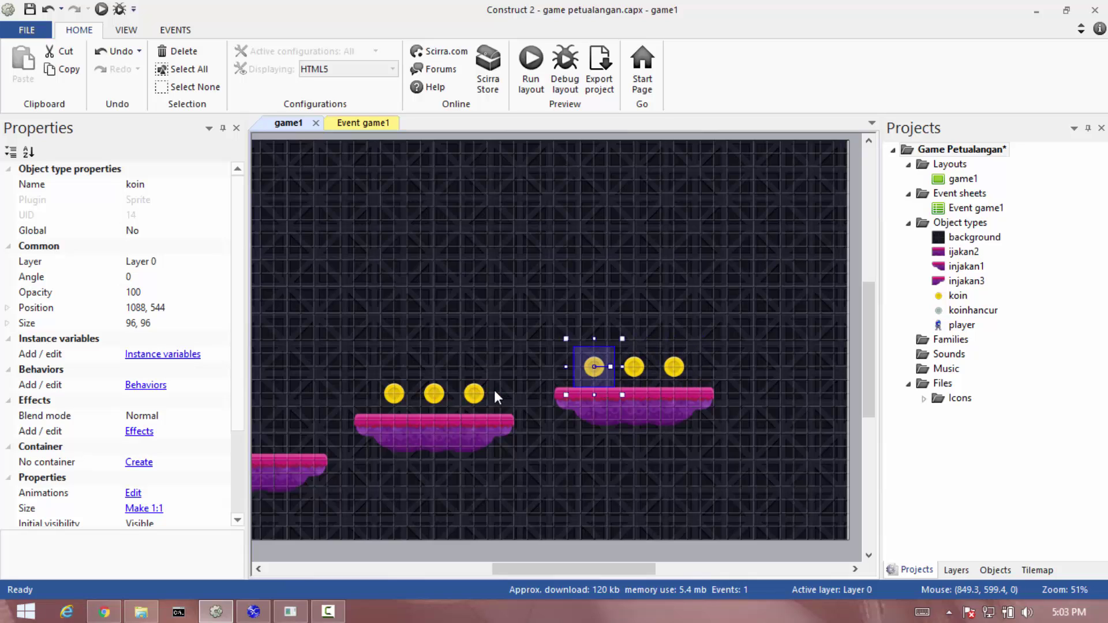
{"action": "left_click", "coordinate": [476, 394]}
{"action": "left_click", "coordinate": [431, 398]}
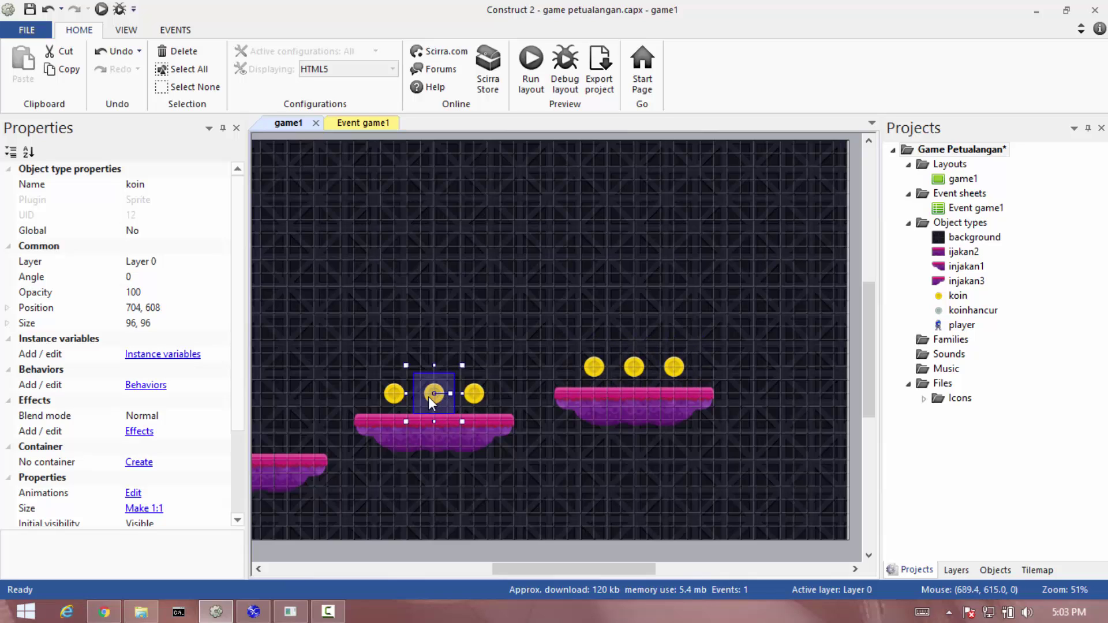
{"action": "left_click", "coordinate": [394, 399]}
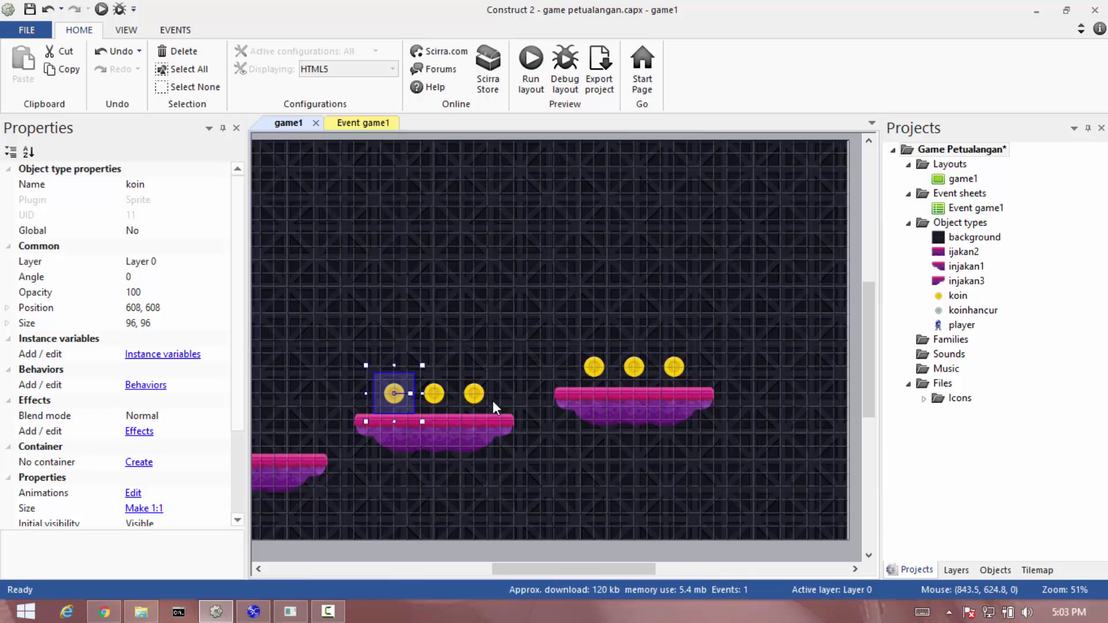
{"action": "left_click", "coordinate": [436, 390]}
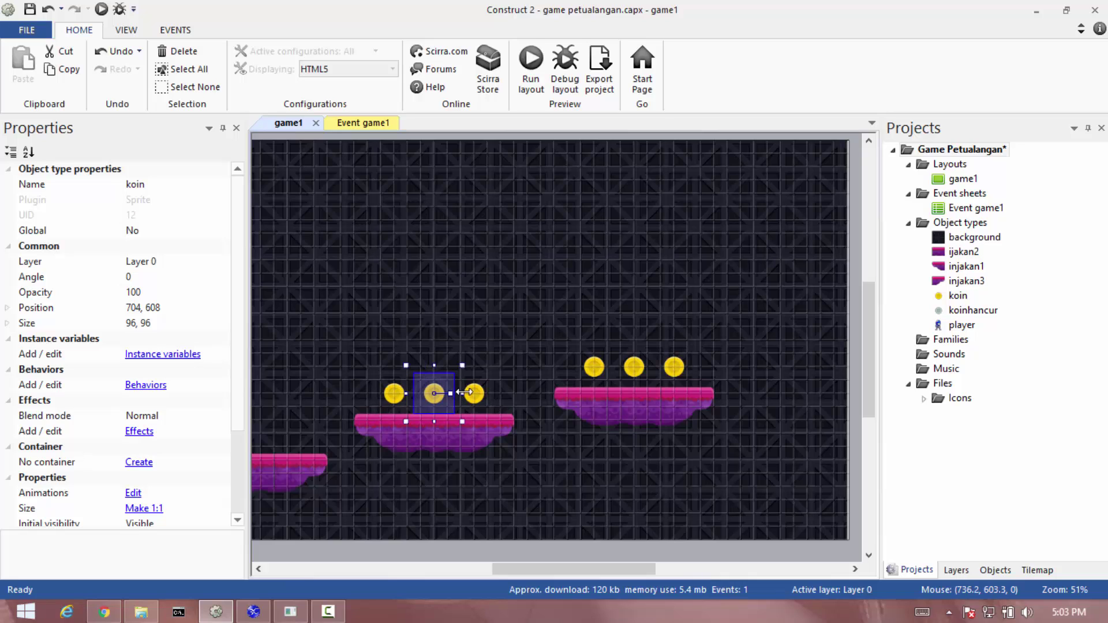
{"action": "left_click", "coordinate": [476, 396]}
{"action": "left_click", "coordinate": [635, 367]}
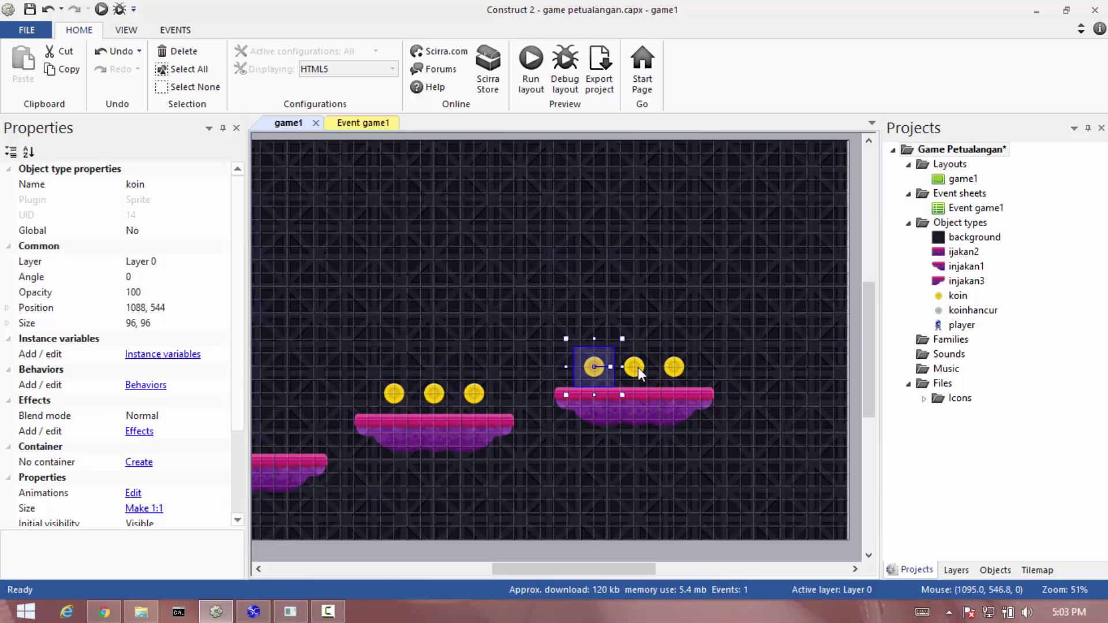
{"action": "left_click", "coordinate": [672, 367]}
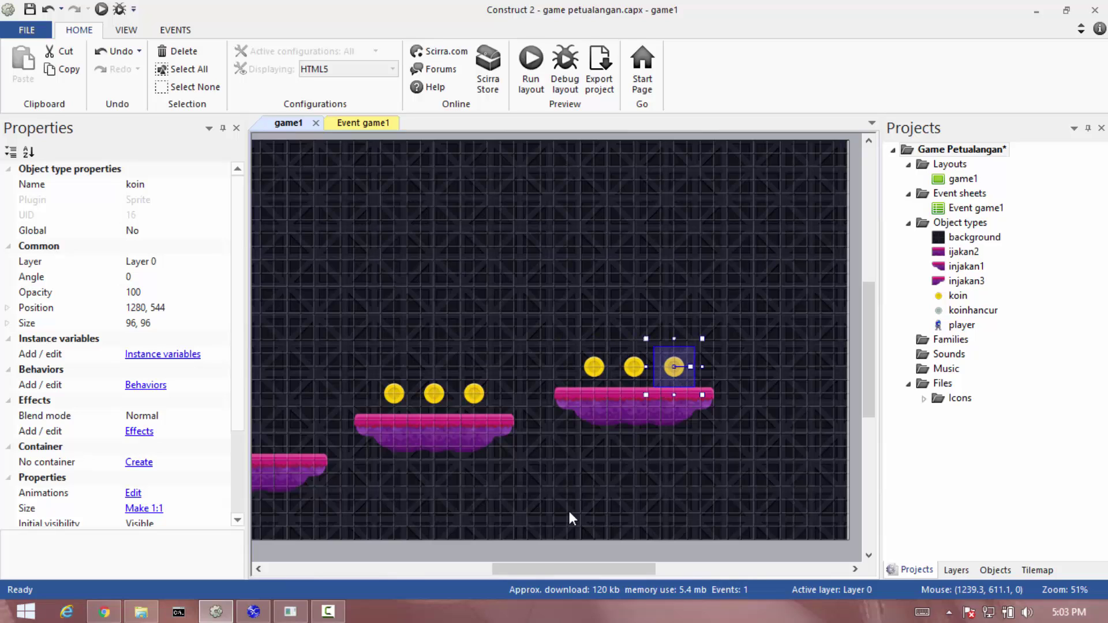
{"action": "left_click_drag", "start_coordinate": [520, 565], "coordinate": [475, 569]}
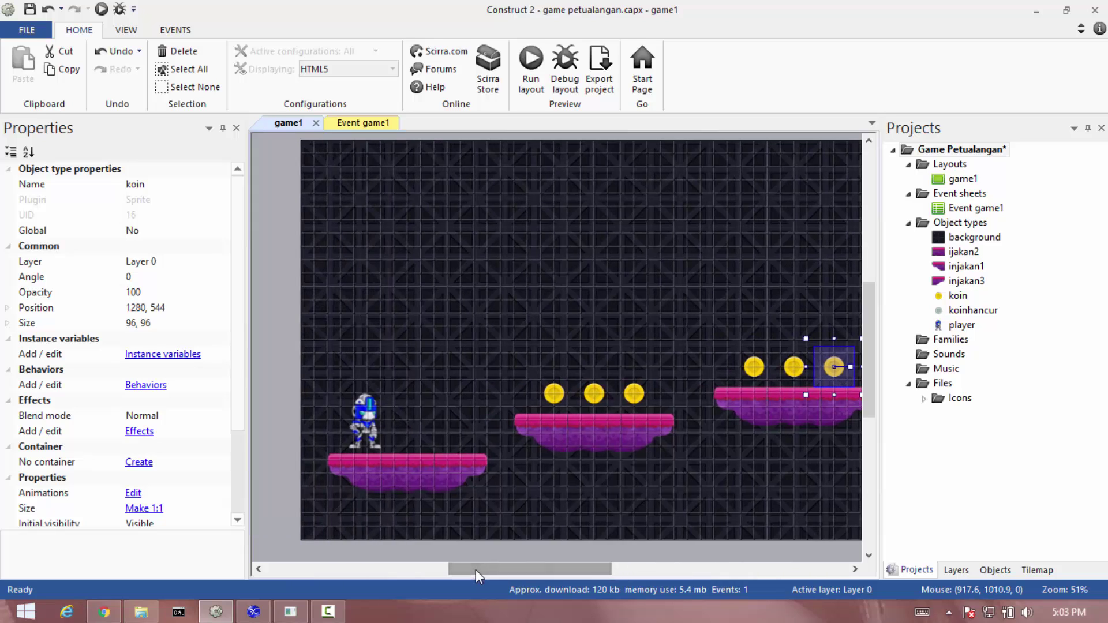
{"action": "left_click", "coordinate": [528, 555]}
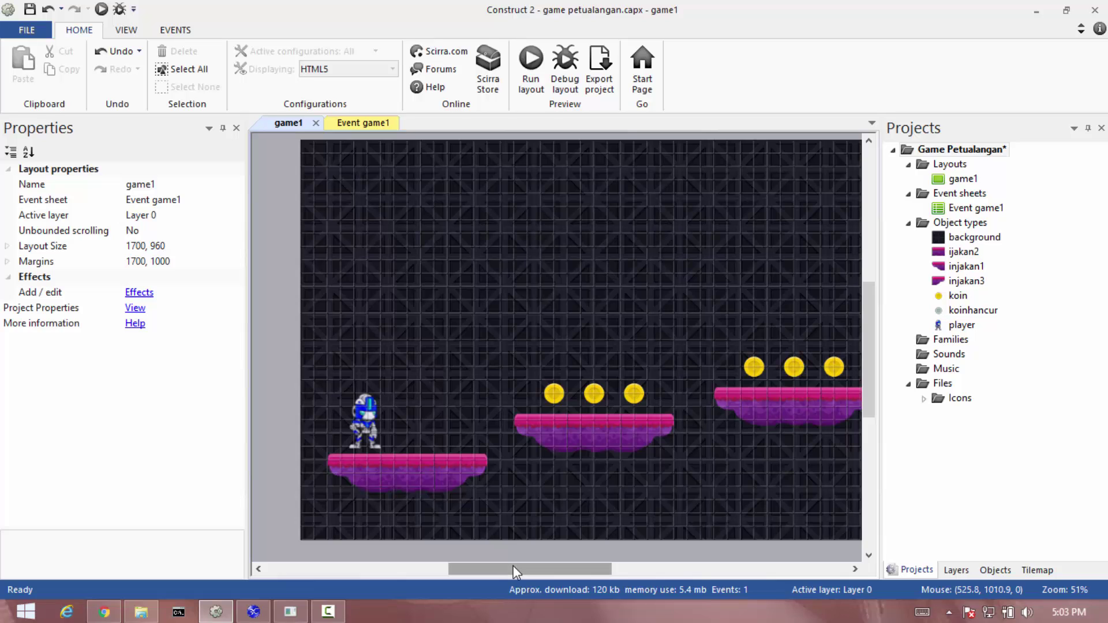
{"action": "mouse_move", "coordinate": [513, 565]}
{"action": "left_mouse_down"}
{"action": "mouse_move", "coordinate": [599, 566]}
{"action": "mouse_move", "coordinate": [483, 566]}
{"action": "mouse_move", "coordinate": [544, 566]}
{"action": "mouse_move", "coordinate": [523, 571]}
{"action": "left_mouse_up"}
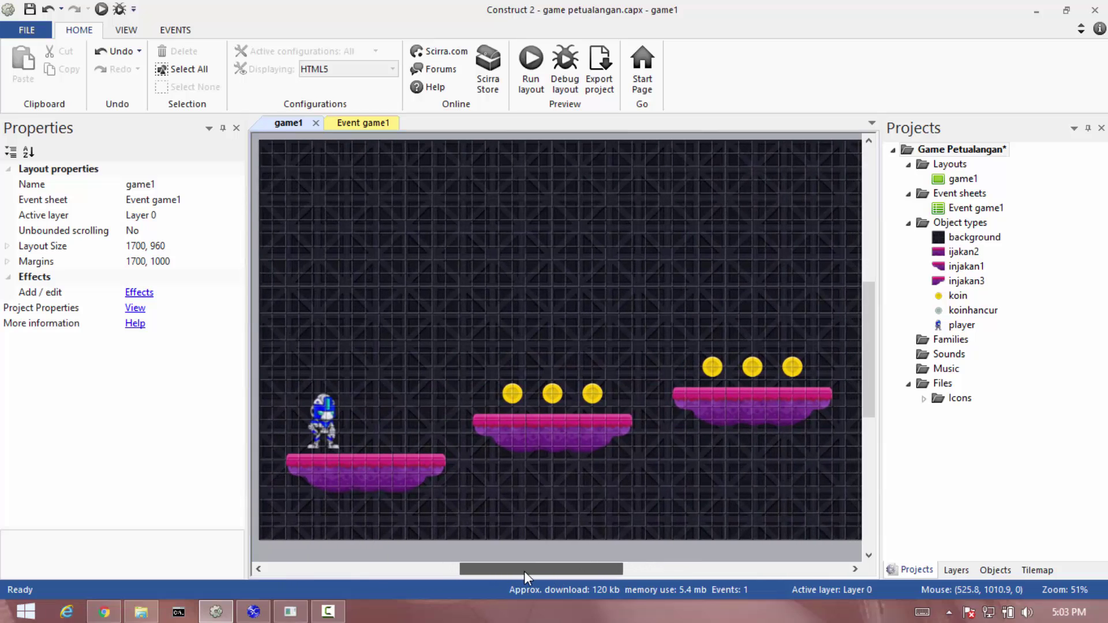